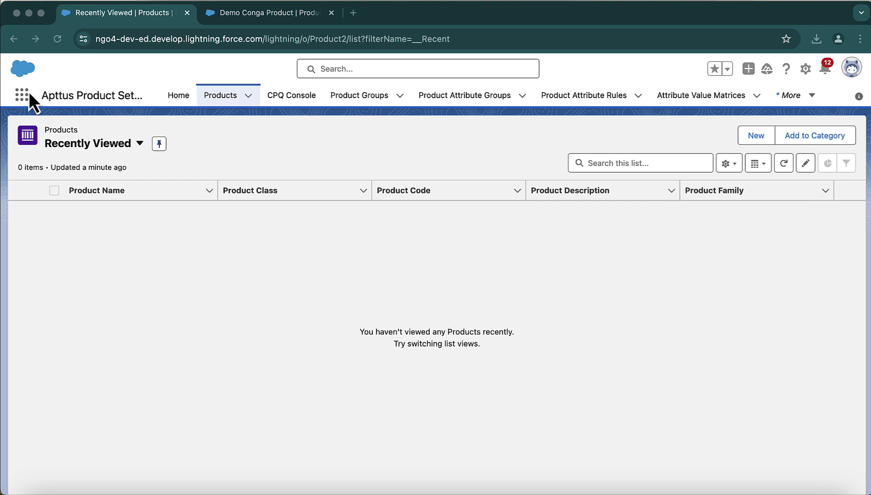
Open a blank new product form to review its fields, and close it without saving.
click(58, 95)
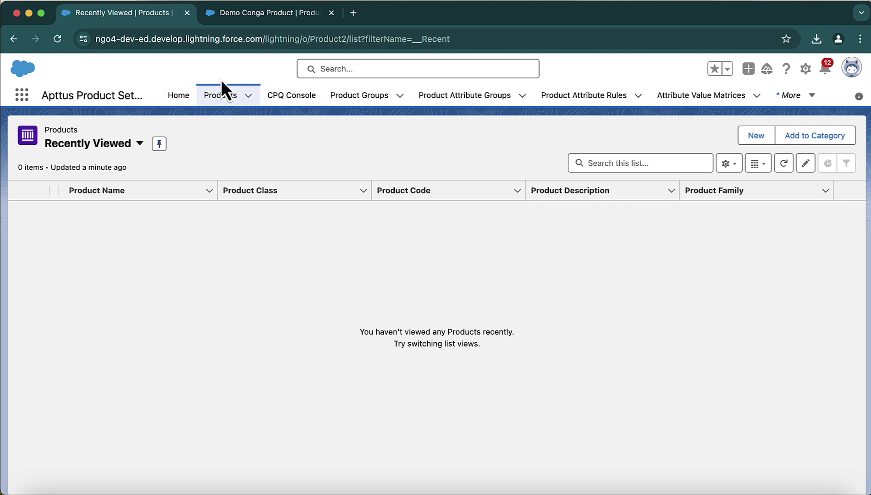
click(759, 138)
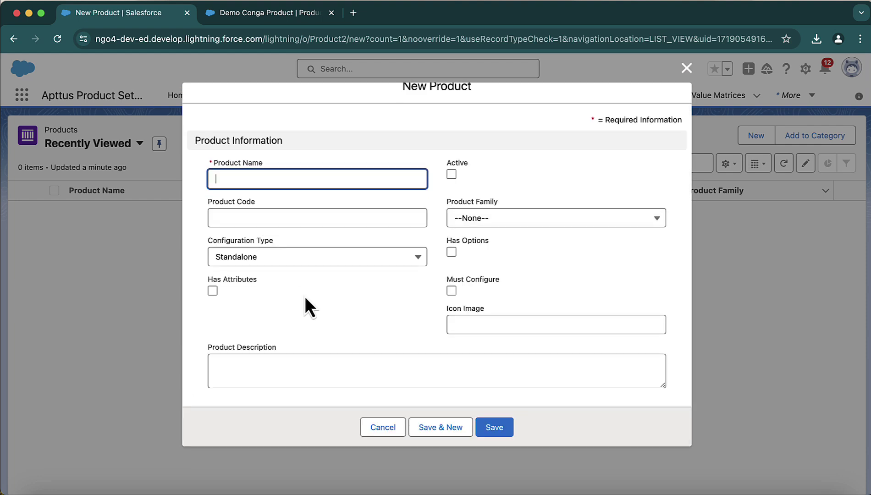
scroll(305, 296, up, 1)
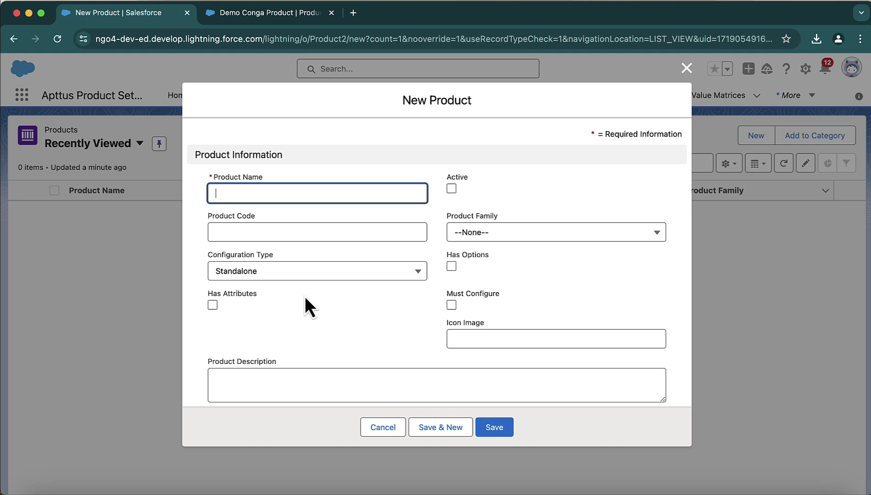
click(374, 433)
Open the Product object's setup and show its fields and relationships.
click(805, 70)
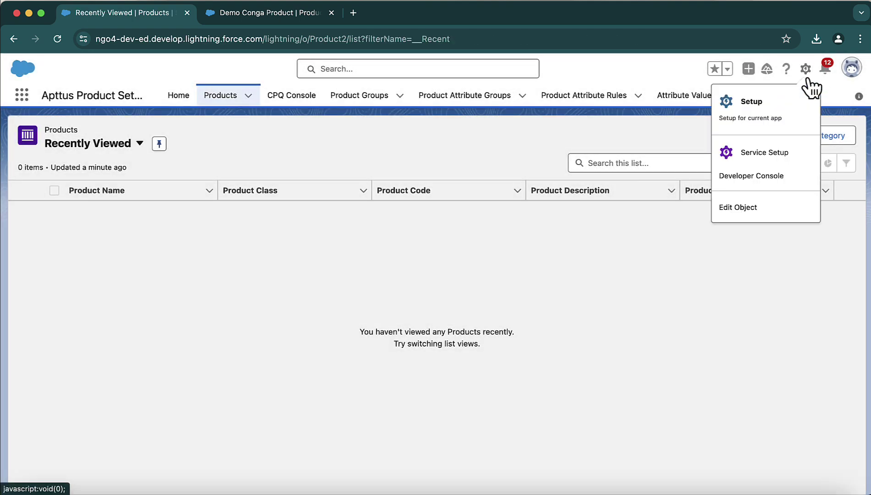
click(761, 208)
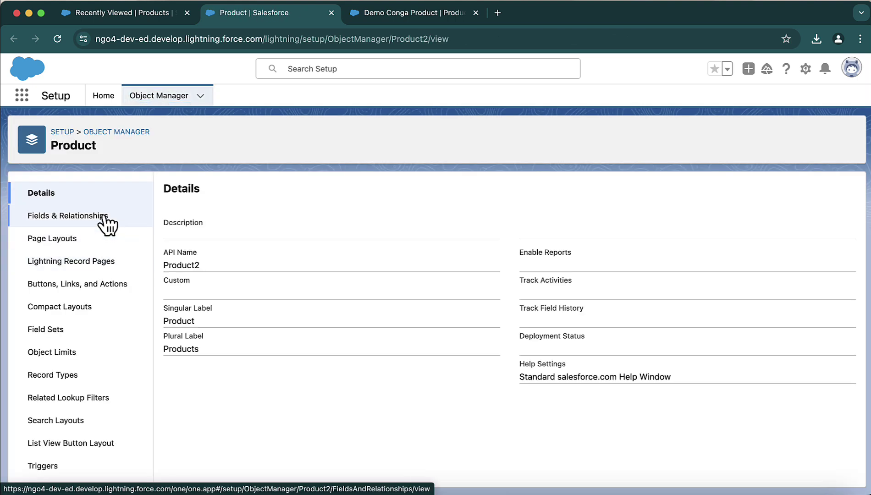
click(105, 218)
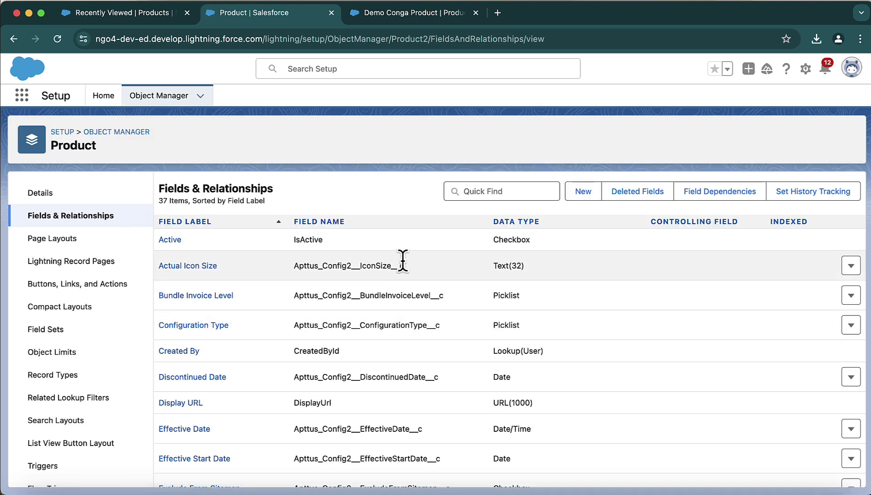
Examine the Product object's field names, noting which ones carry the Apttus_Config2 prefix.
drag(407, 266, 294, 266)
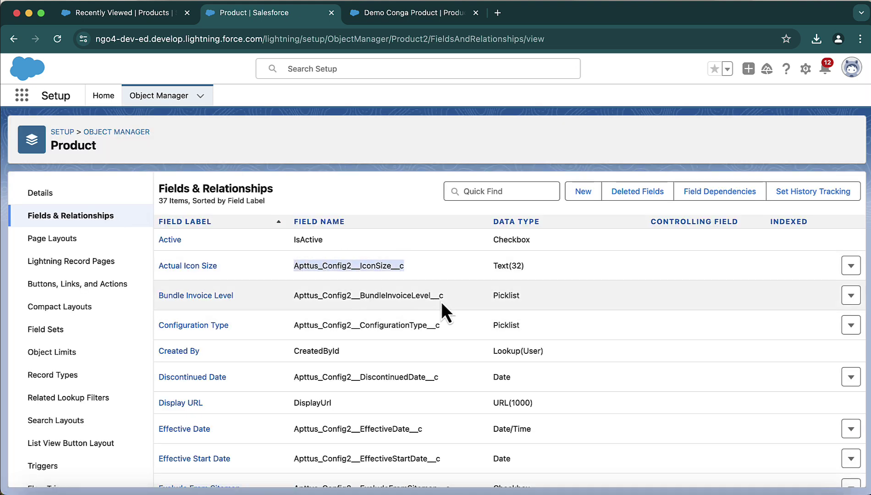
drag(444, 295, 278, 302)
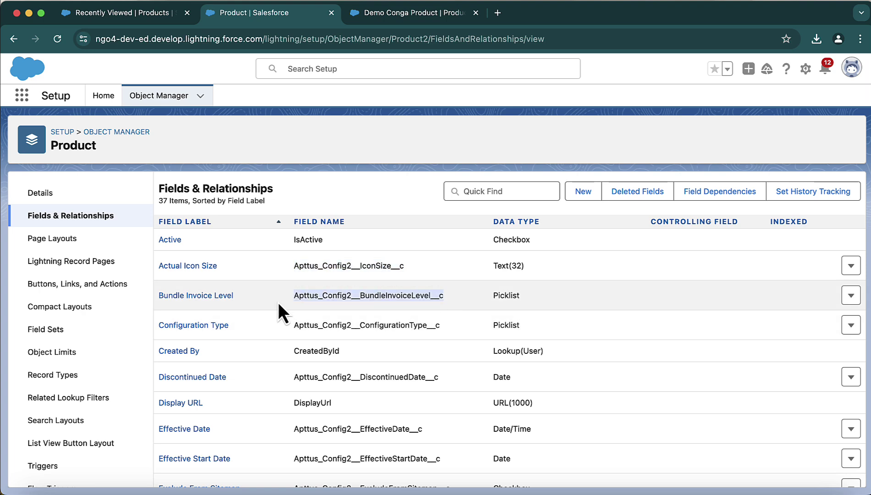
scroll(322, 344, down, 1)
scroll(321, 344, down, 3)
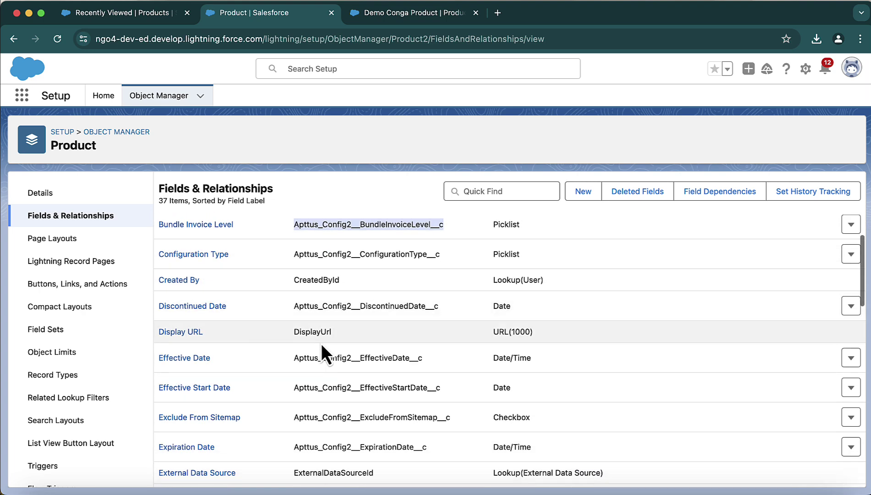
drag(294, 333, 352, 333)
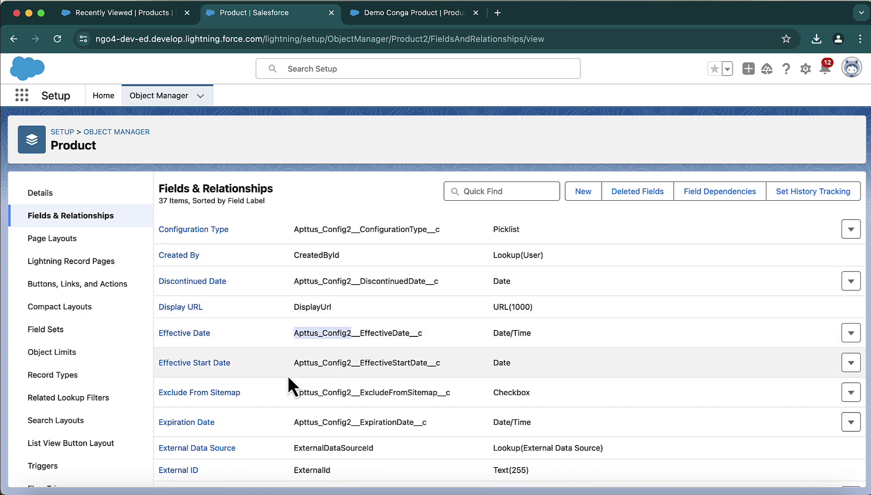
drag(294, 362, 351, 362)
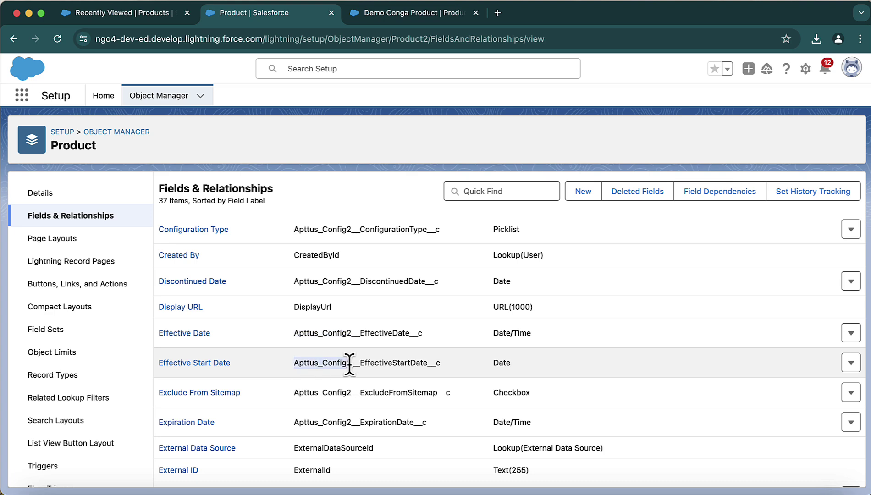
scroll(350, 366, down, 2)
scroll(350, 366, down, 10)
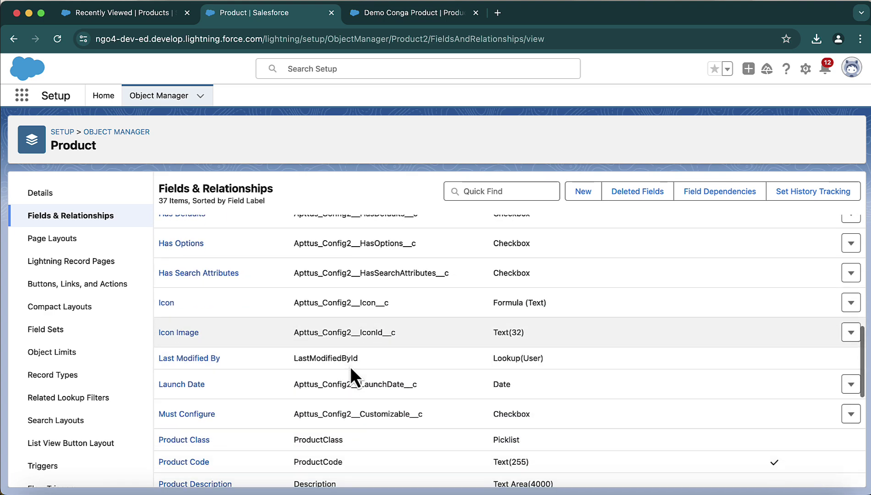
scroll(350, 367, down, 5)
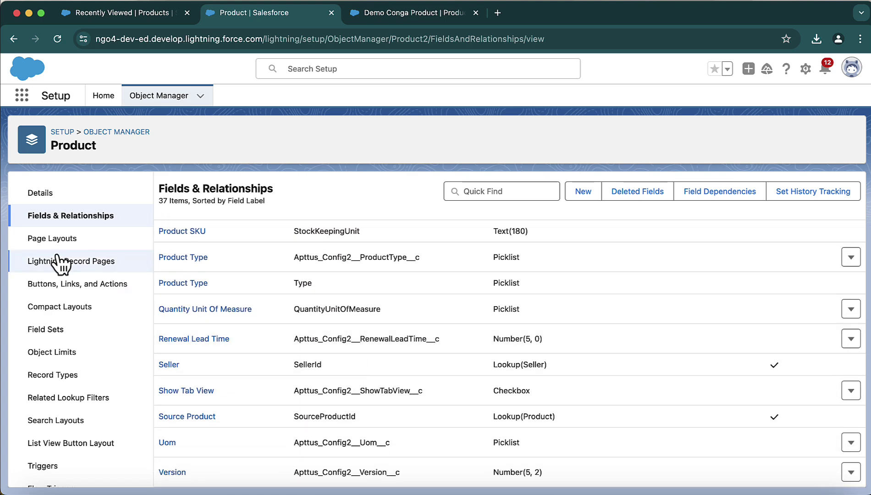
Open the Product Layout from the Product object's page layouts for editing.
click(49, 247)
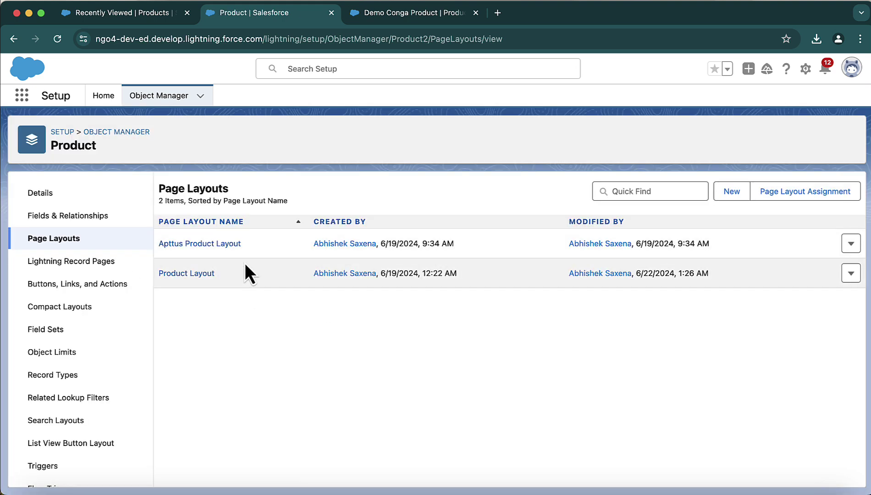
drag(247, 240, 161, 240)
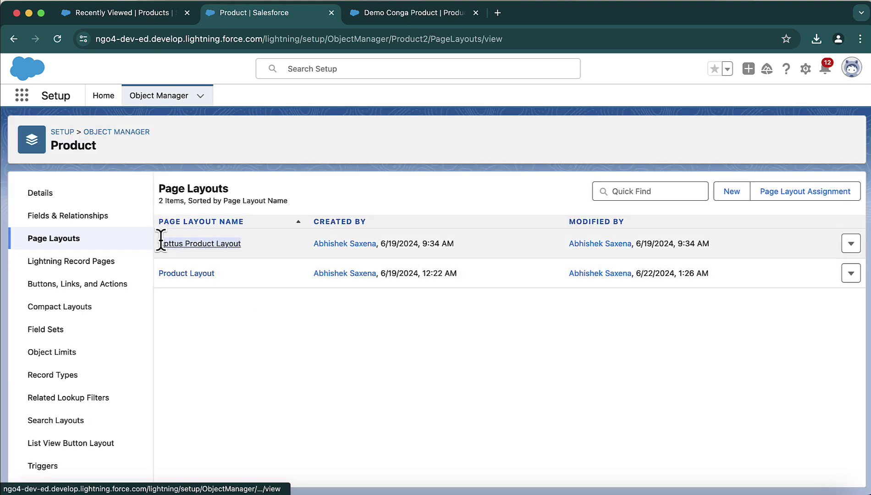
click(252, 247)
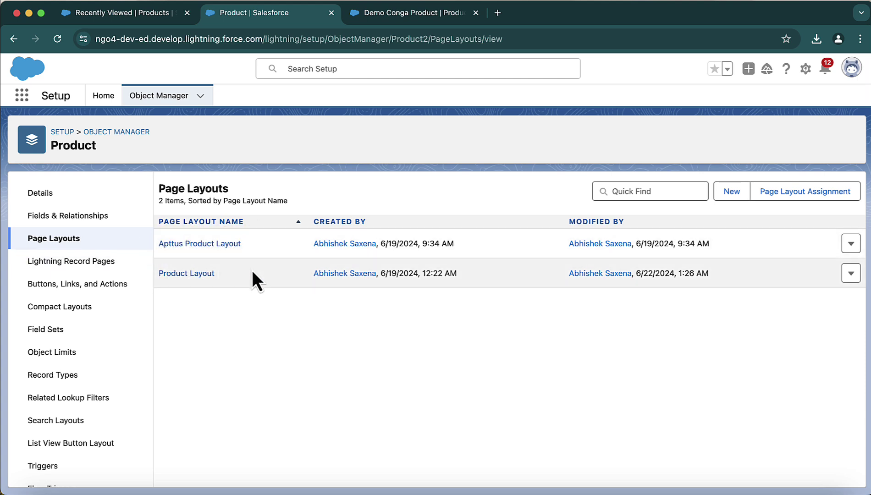
drag(216, 274, 157, 273)
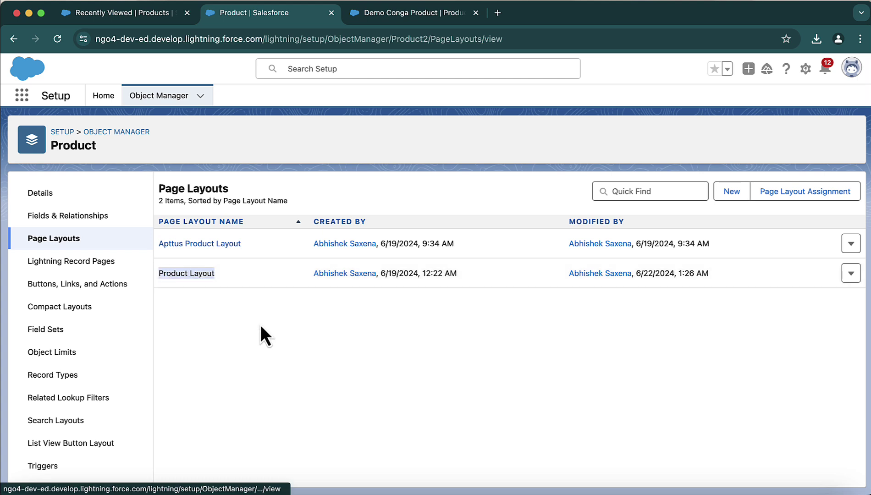
click(198, 277)
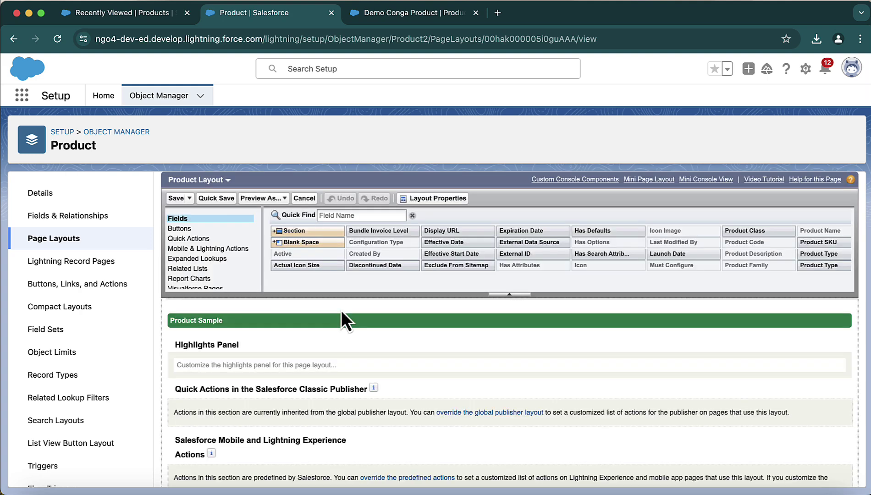
Move the Icon Image field above Must Configure in the layout's Product Information section.
scroll(341, 310, down, 4)
scroll(341, 310, down, 3)
scroll(340, 310, up, 3)
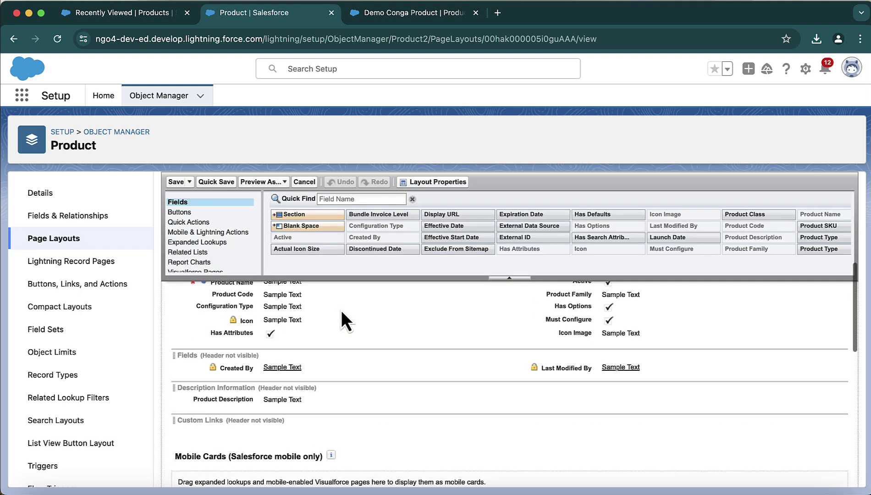
scroll(341, 310, up, 1)
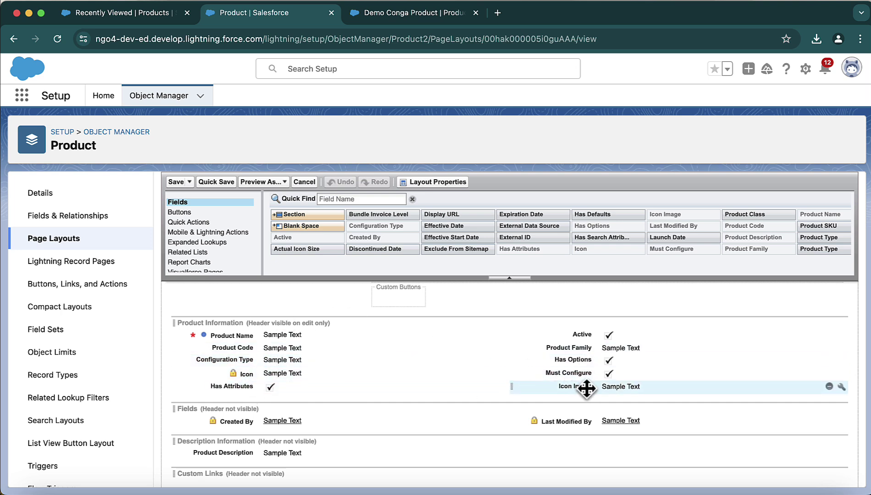
drag(586, 388, 587, 370)
Examine the related lists on the Product Layout, from Price Lists through Standard Prices, and show the related lists available to add.
scroll(545, 410, down, 5)
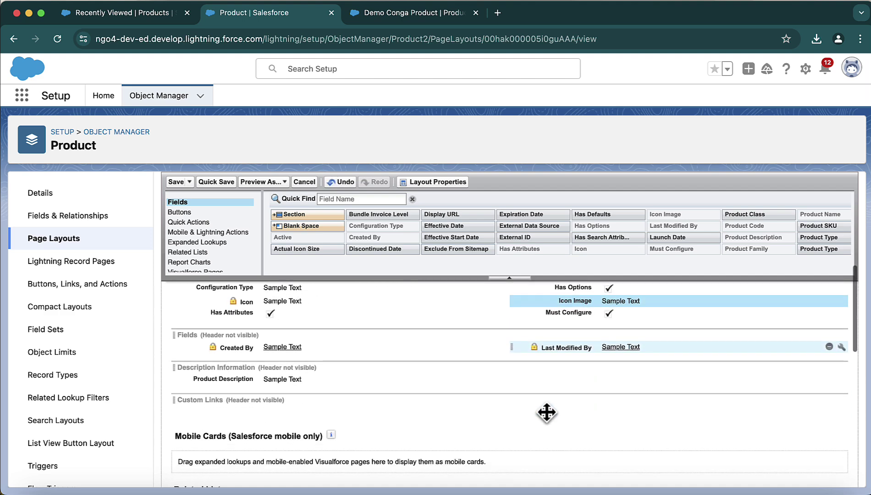
scroll(546, 412, down, 8)
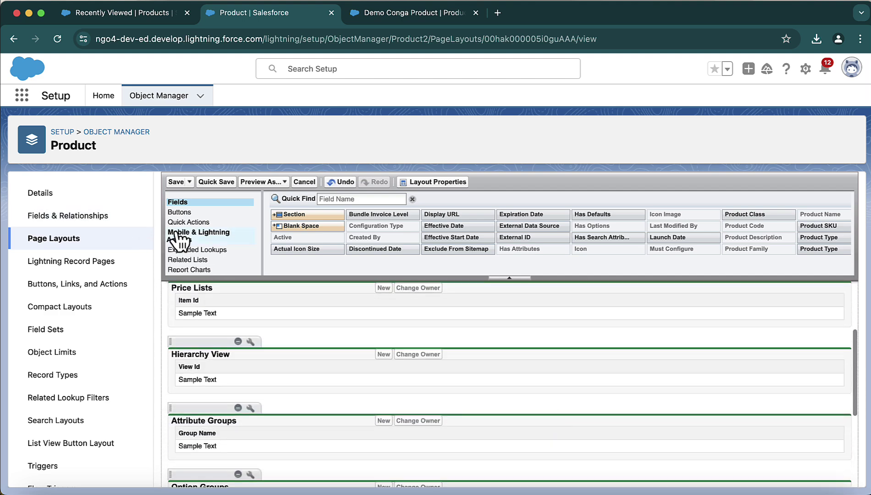
click(197, 252)
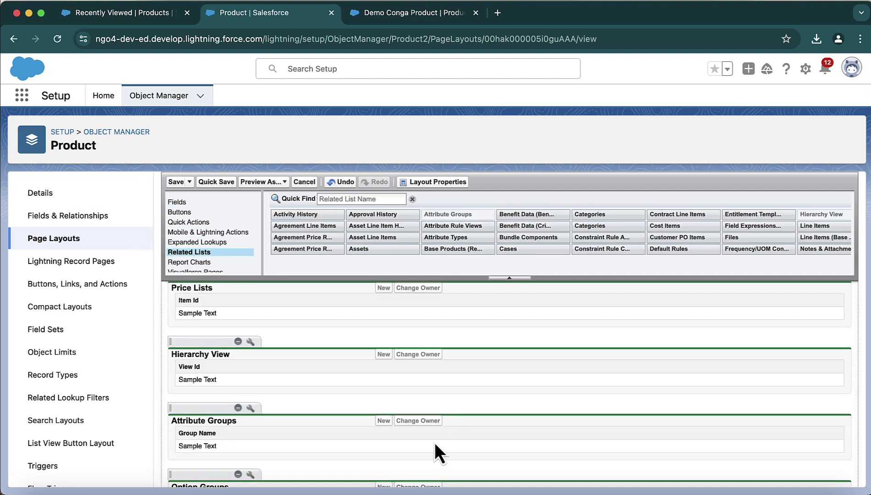
scroll(437, 433, down, 3)
scroll(431, 458, up, 5)
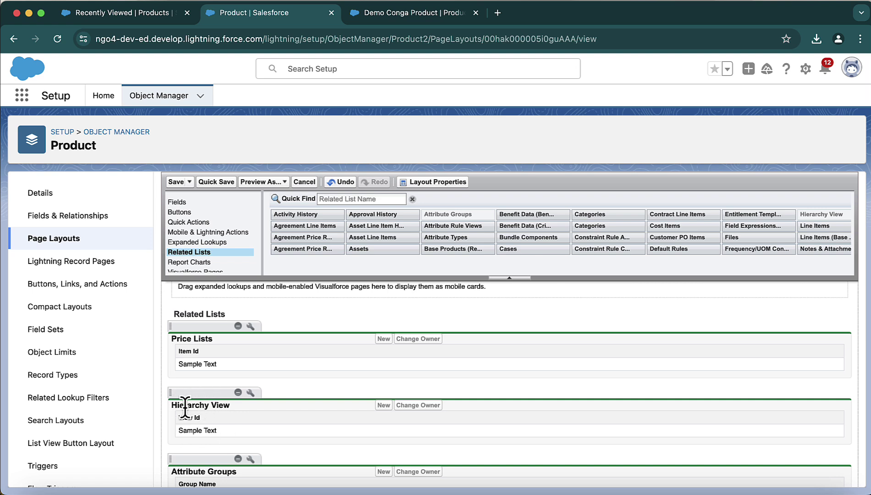
scroll(205, 417, down, 2)
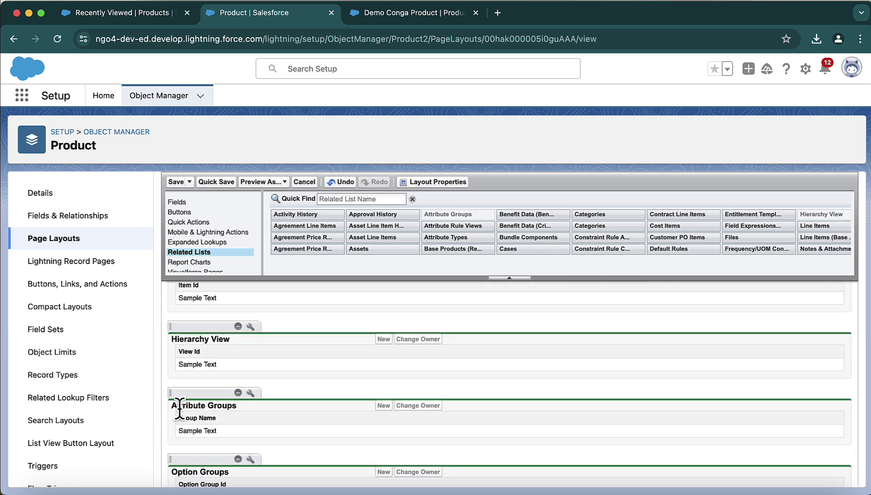
scroll(179, 445, down, 4)
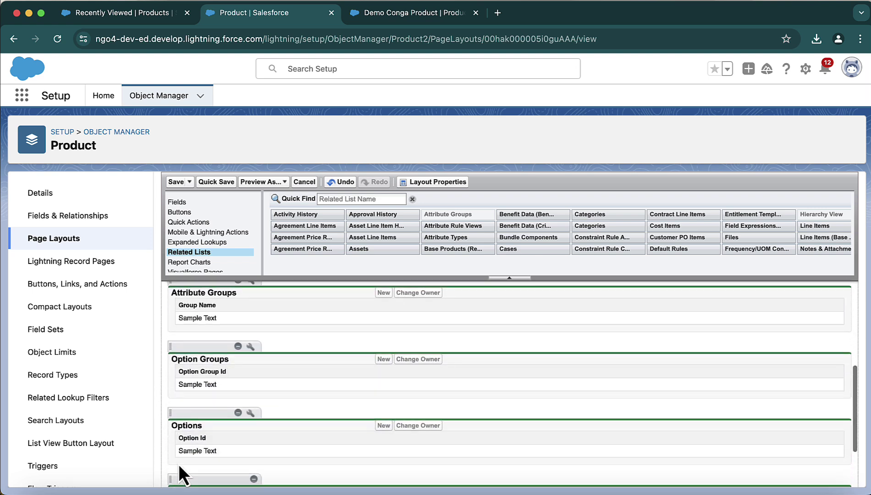
scroll(173, 422, down, 3)
scroll(173, 421, up, 5)
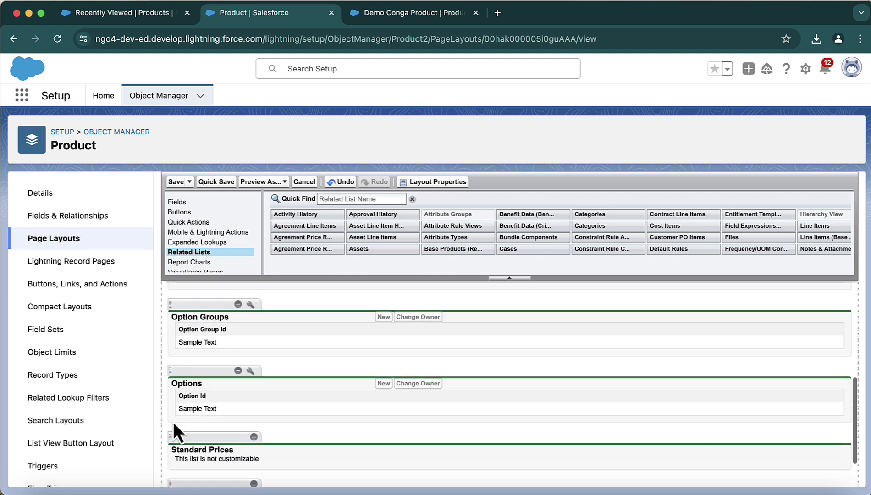
scroll(173, 421, up, 4)
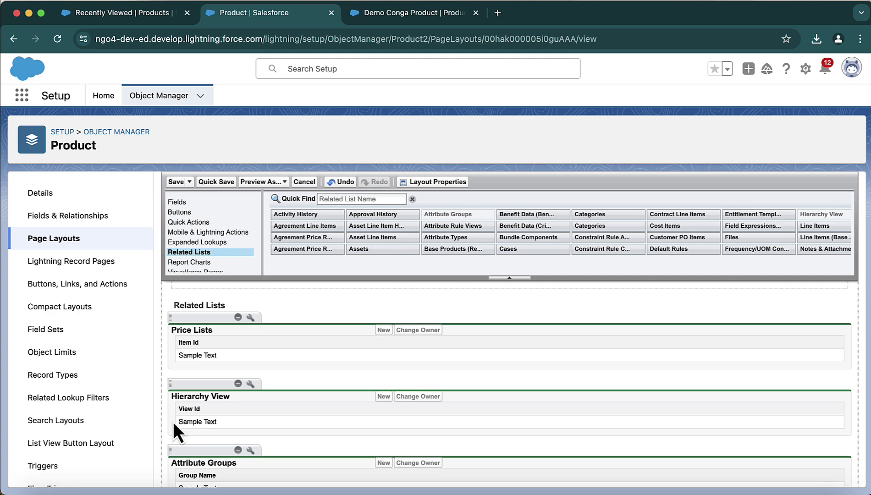
Close the Demo Conga Product record and start a new product from the recently viewed products list.
click(408, 22)
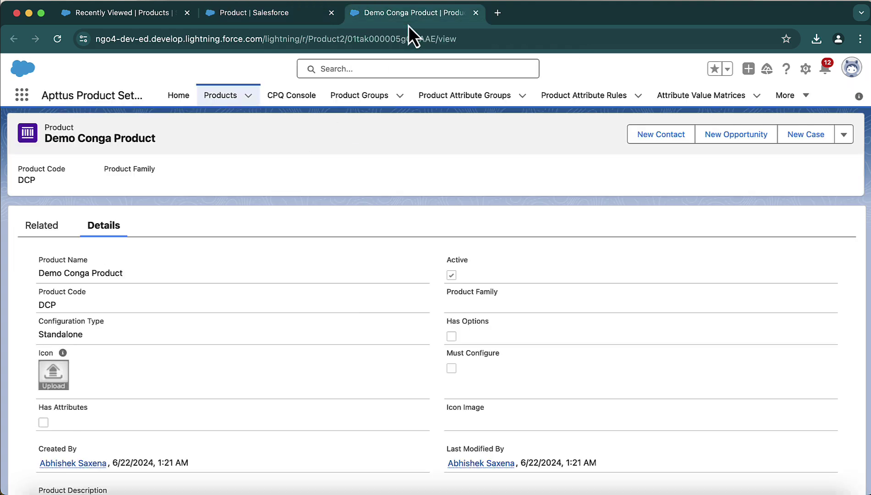
key(super+w)
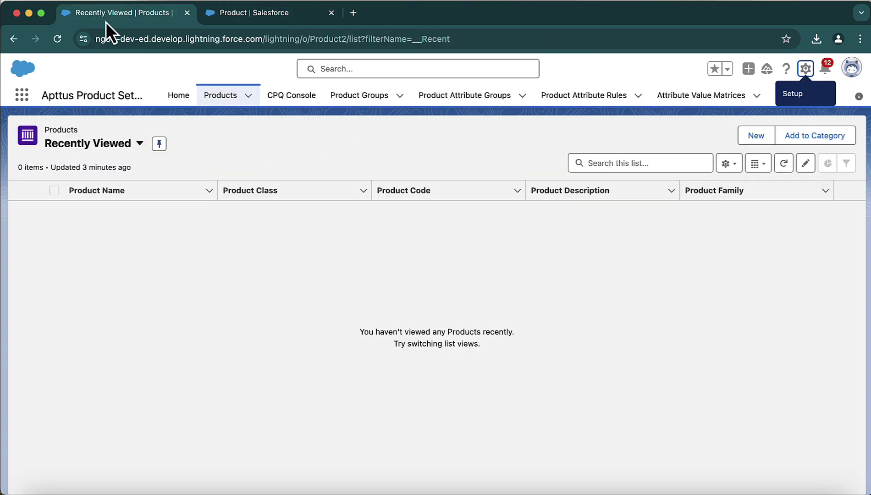
click(756, 136)
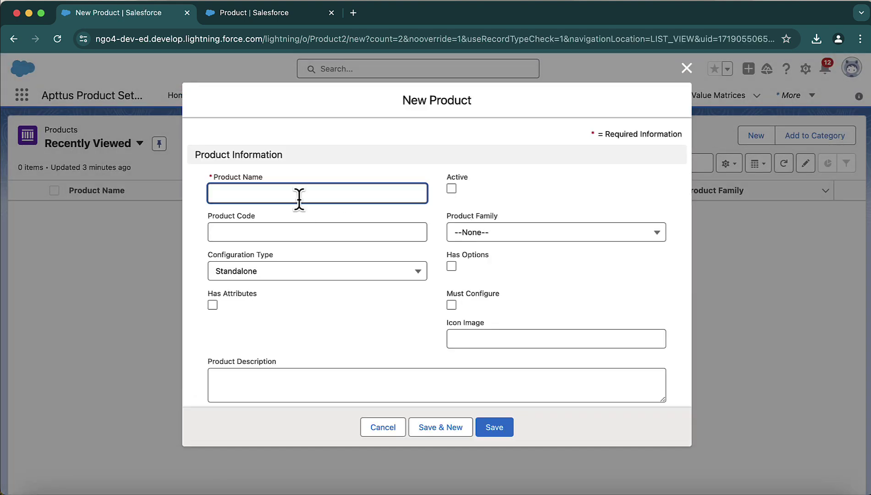
Enter Test Conga Product as the product name and TCPV1 as the product code.
text(Tes)
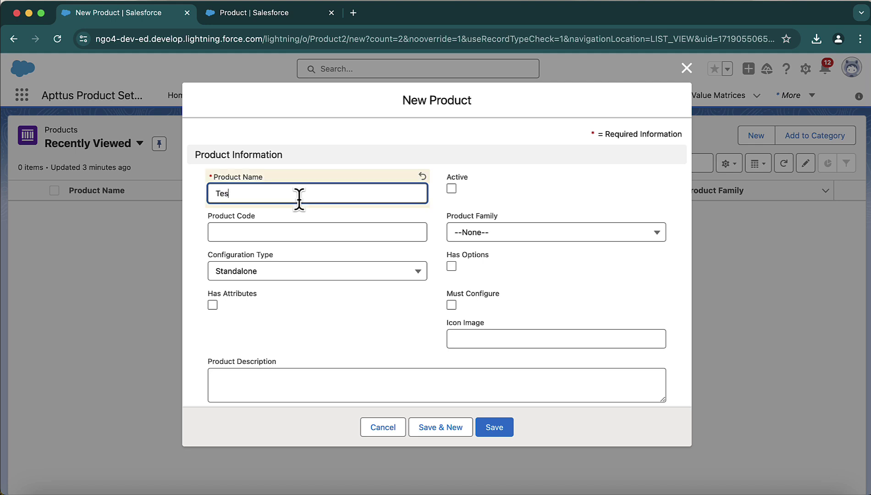
text(t Conga Product)
click(366, 296)
click(269, 238)
text(TCP)
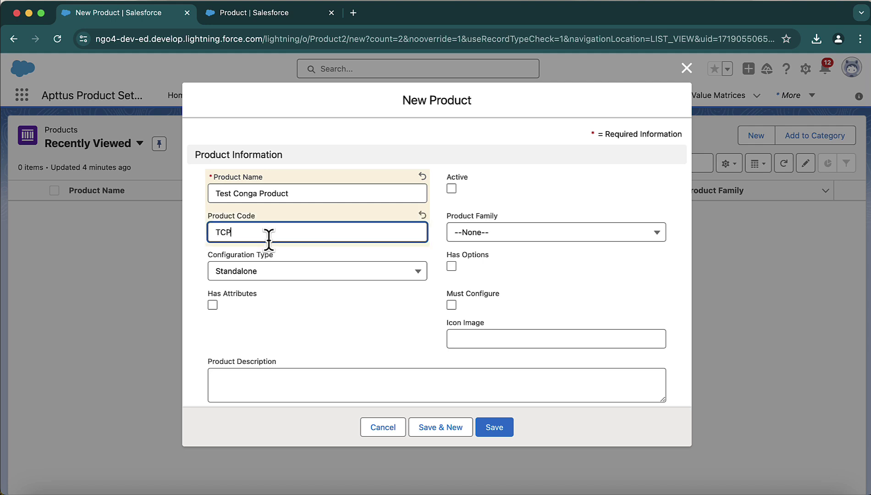
text(V1)
Review the available configuration types for the new product and keep Standalone selected.
click(277, 282)
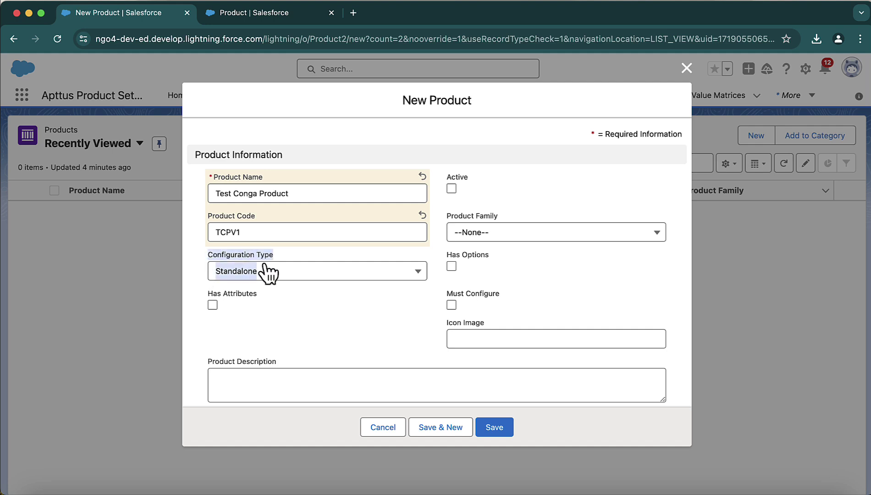
click(282, 275)
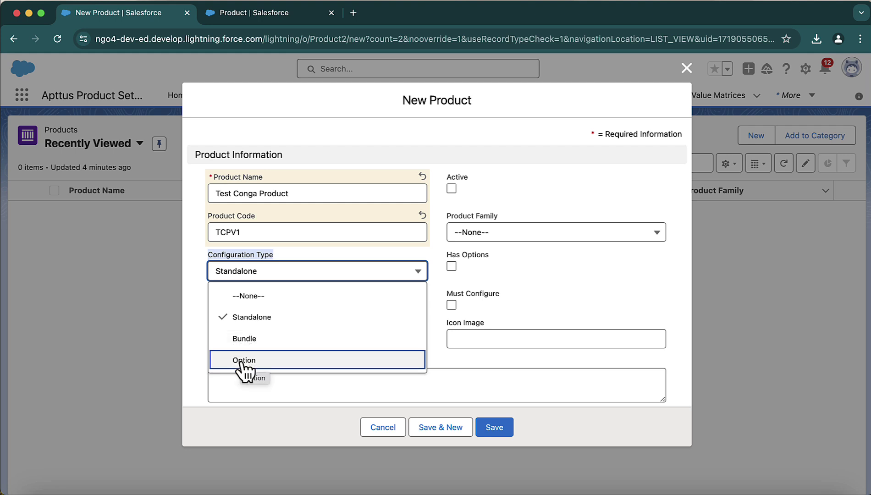
click(286, 321)
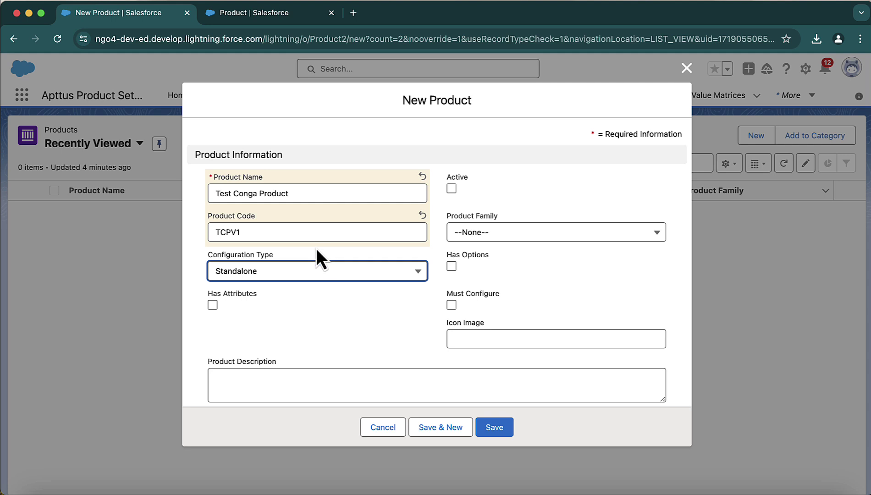
click(317, 274)
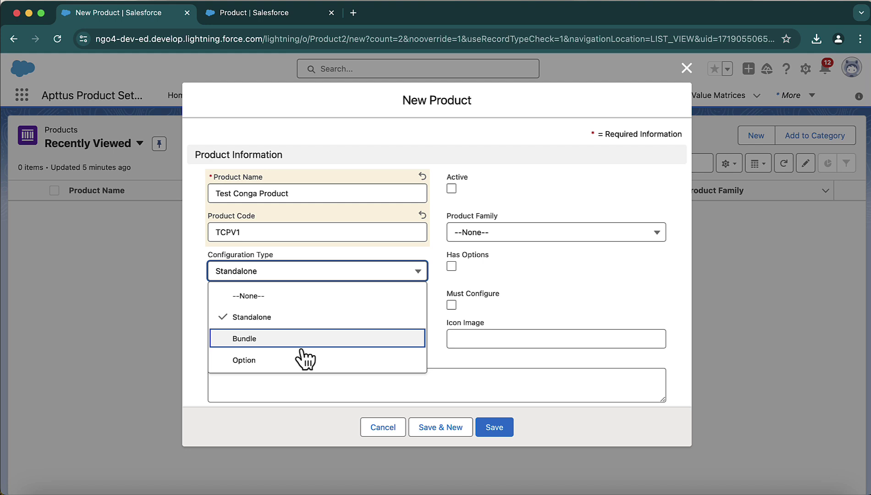
click(249, 321)
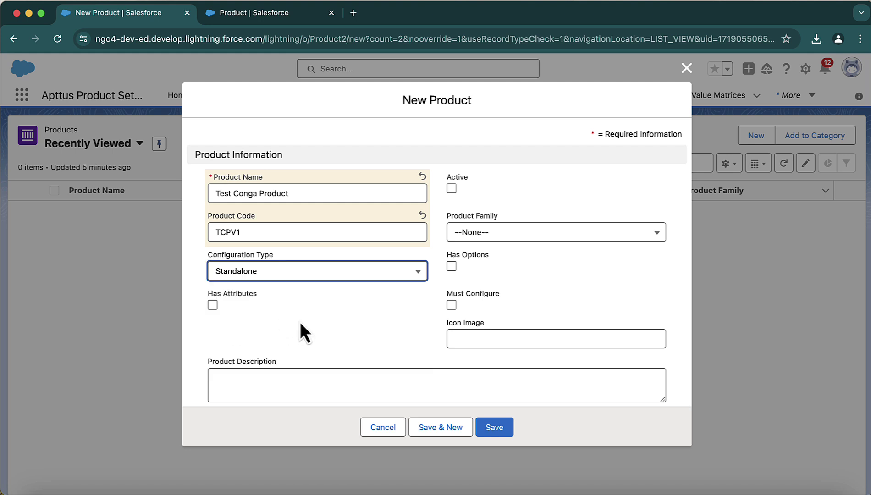
Mark the new product as active and save the record.
scroll(301, 321, down, 1)
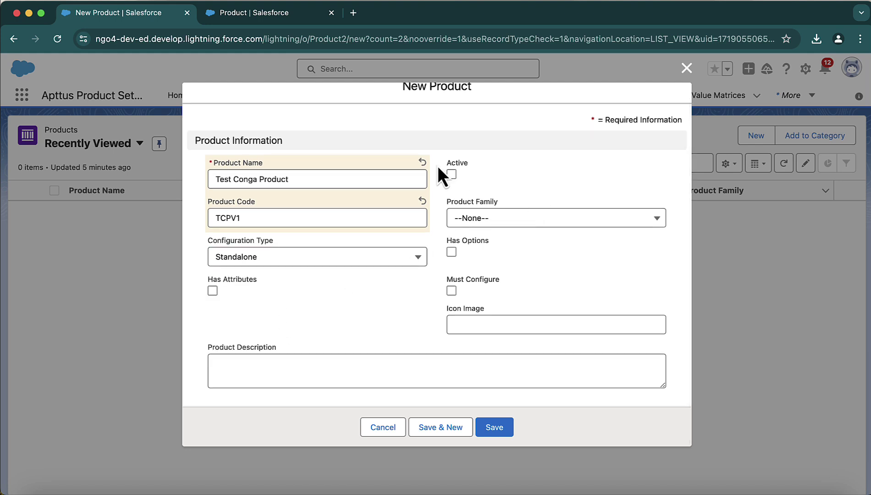
click(451, 175)
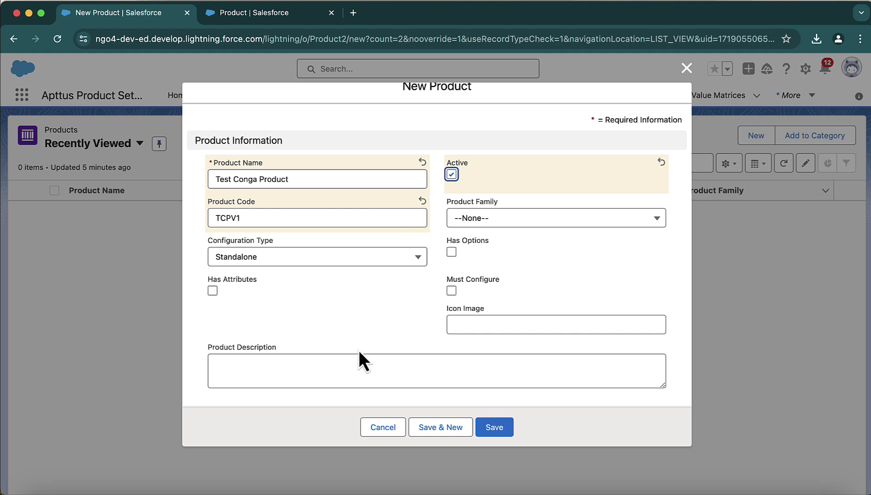
click(494, 427)
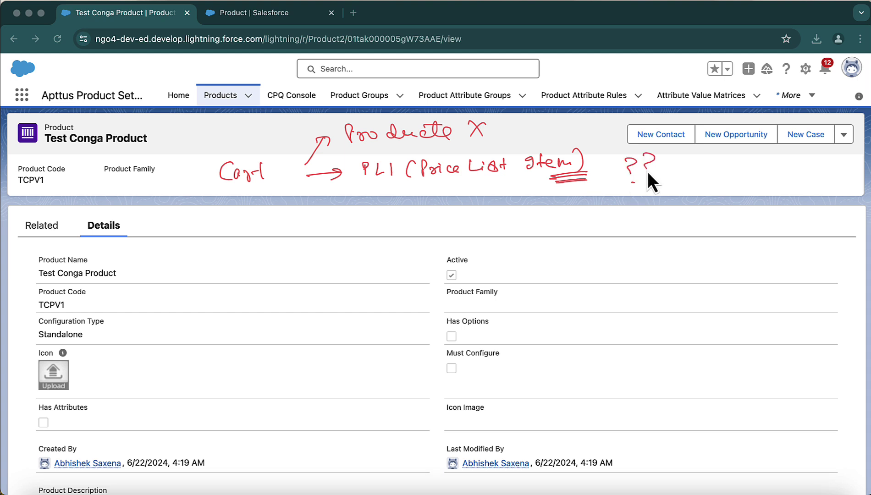
drag(593, 140, 577, 187)
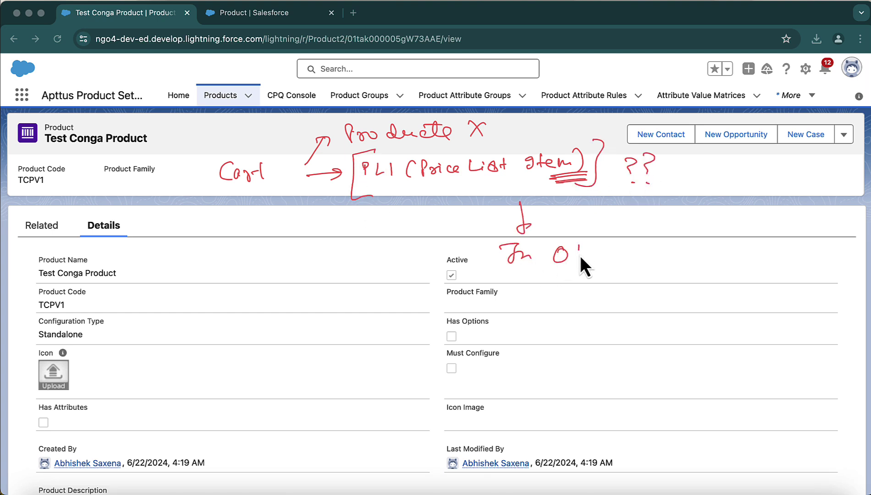
drag(475, 265, 388, 322)
drag(571, 284, 699, 337)
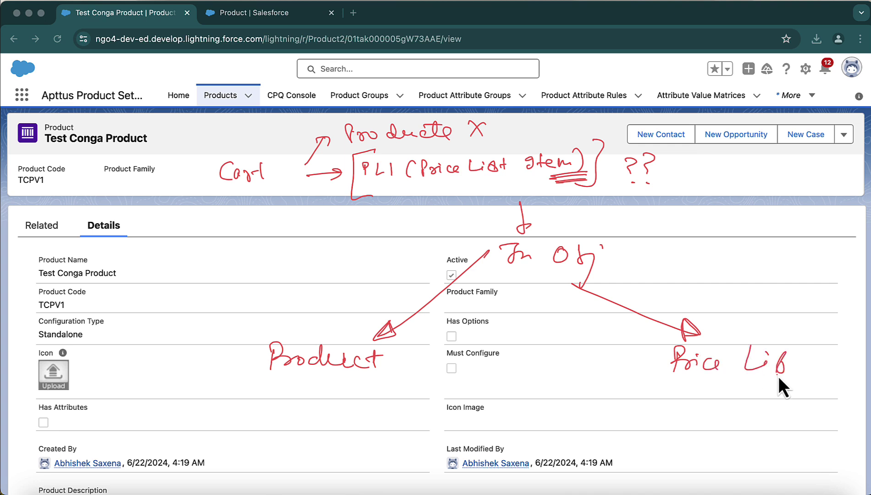
mouse_move(336, 324)
mouse_down()
mouse_move(232, 345)
mouse_move(317, 323)
mouse_up()
drag(241, 411, 229, 441)
drag(253, 415, 254, 427)
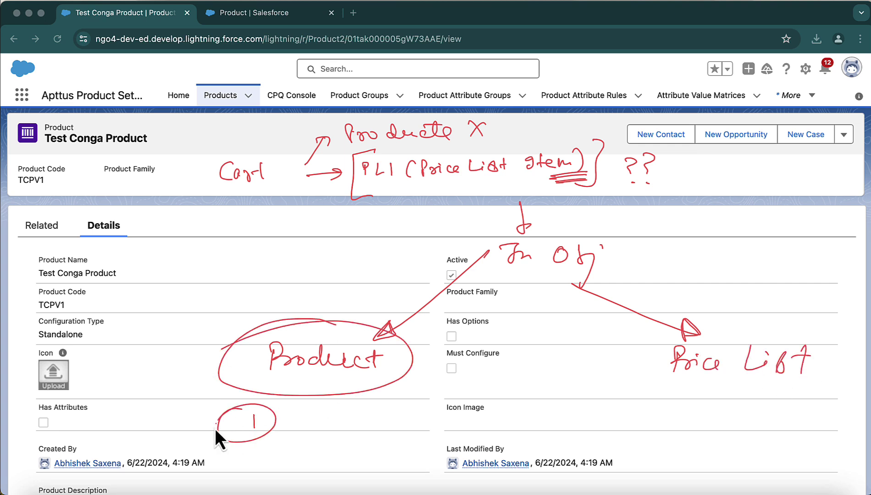
mouse_move(440, 444)
mouse_down()
mouse_move(398, 460)
mouse_move(444, 454)
mouse_up()
drag(380, 429, 387, 444)
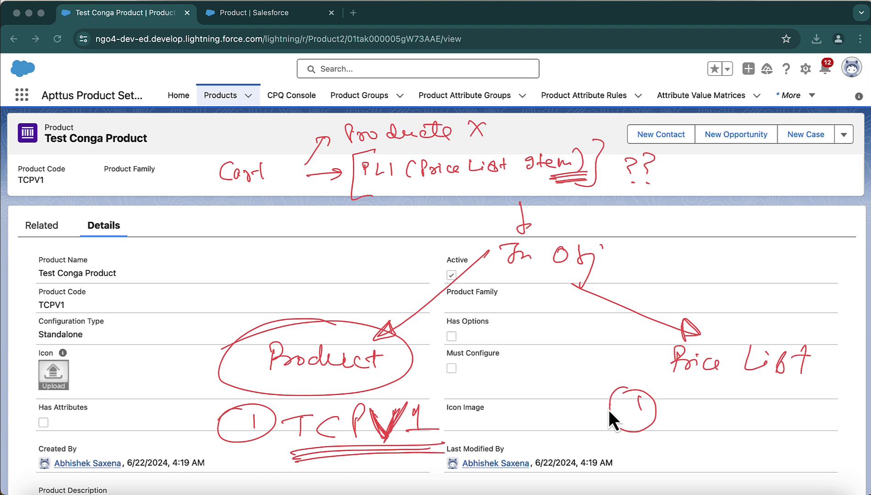
mouse_move(676, 380)
mouse_down()
mouse_move(689, 392)
mouse_move(805, 390)
mouse_up()
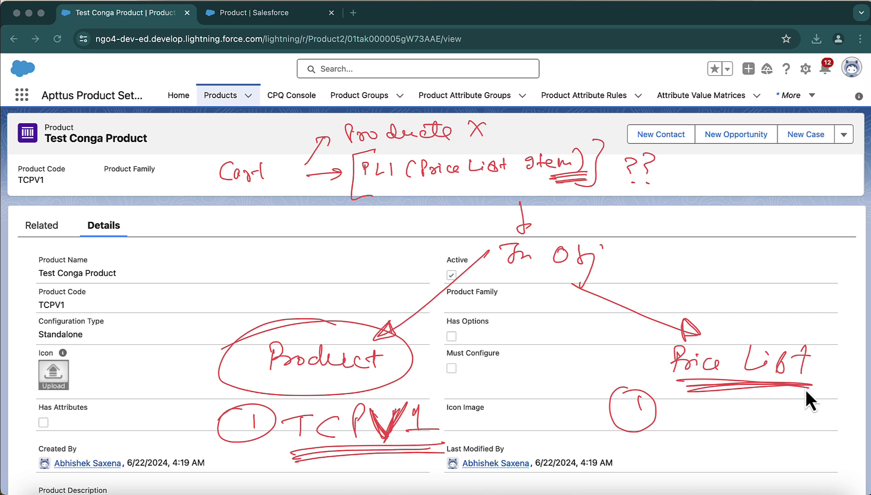
drag(806, 390, 804, 388)
key(Escape)
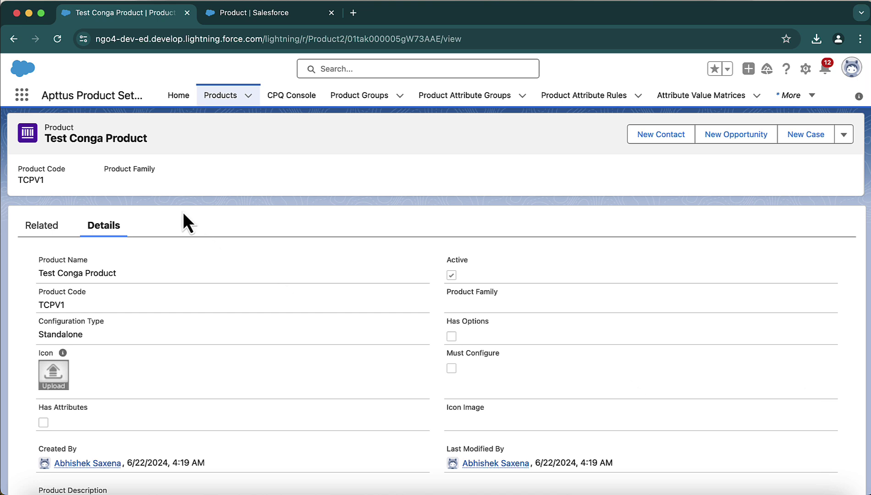
Search the available apps and items for "price" and open the Price Lists object.
click(22, 94)
text(proce)
key(BackSpace)
key(BackSpace)
key(BackSpace)
text(iuce)
key(BackSpace)
key(BackSpace)
key(BackSpace)
text(ce)
click(63, 264)
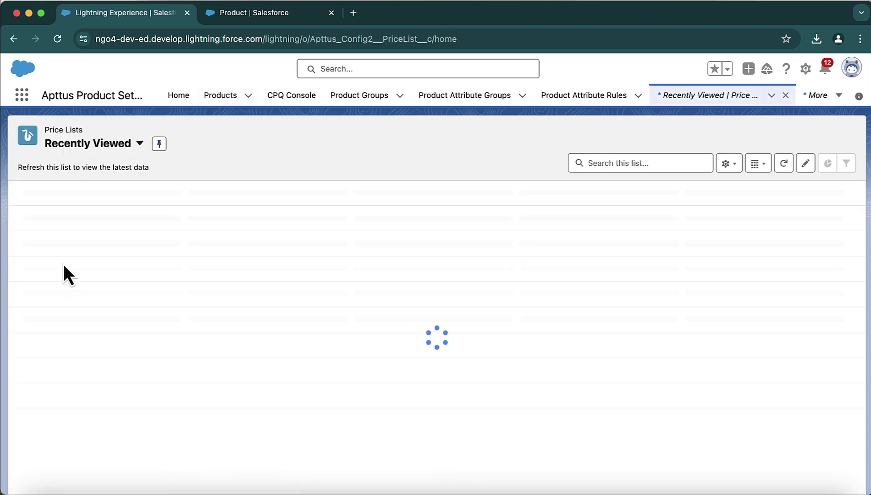
Create and save an active price list named USD Pricebook, leaving the Based On Pricing fields blank.
click(658, 141)
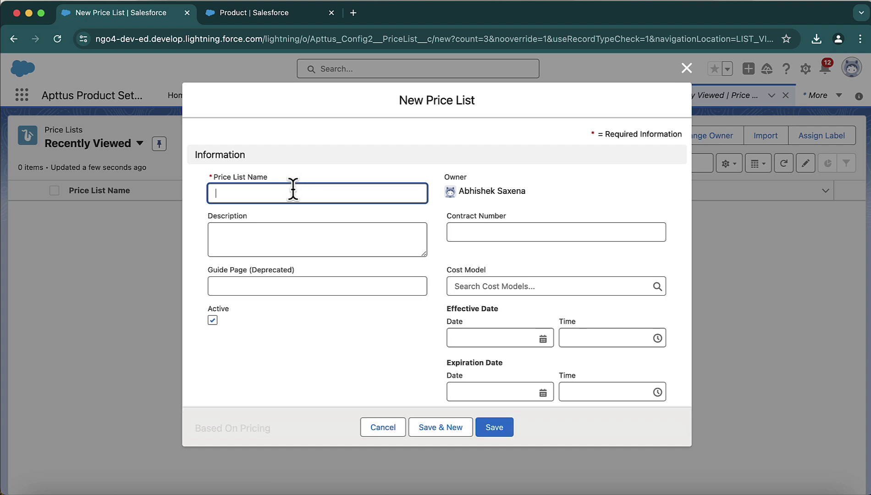
text(USD Proc)
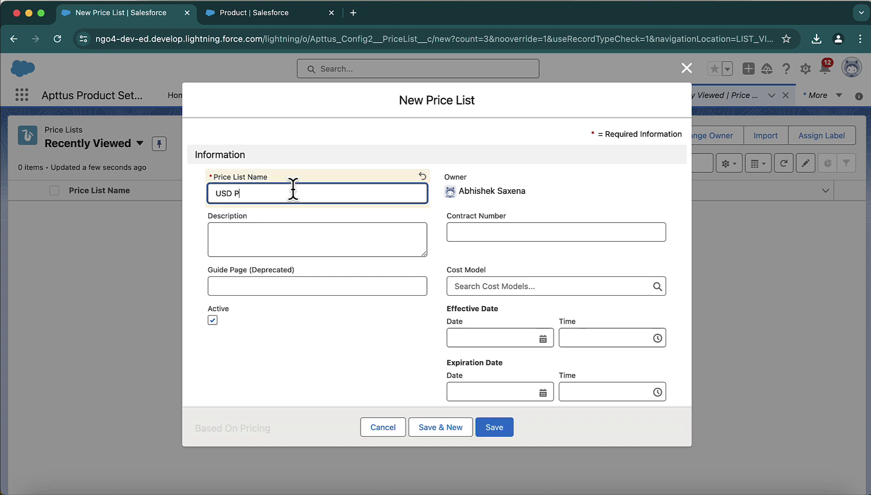
key(BackSpace)
key(BackSpace)
text(icebook)
click(362, 335)
scroll(362, 335, down, 3)
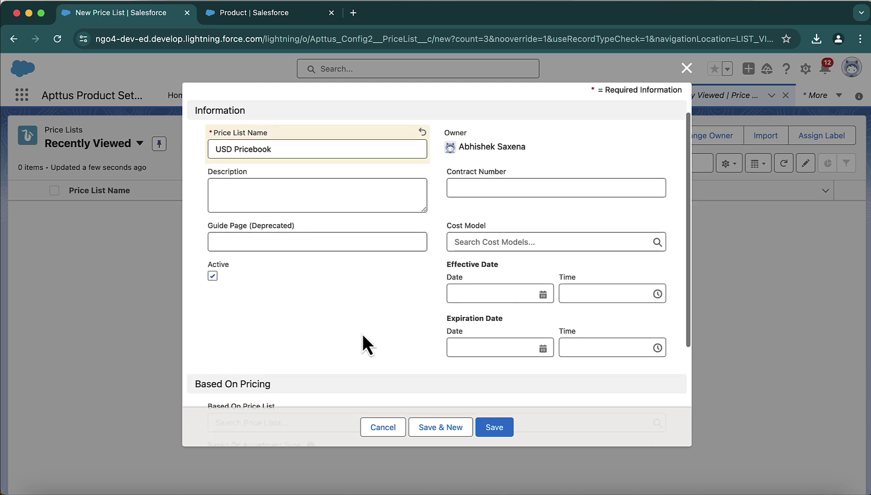
scroll(327, 270, down, 3)
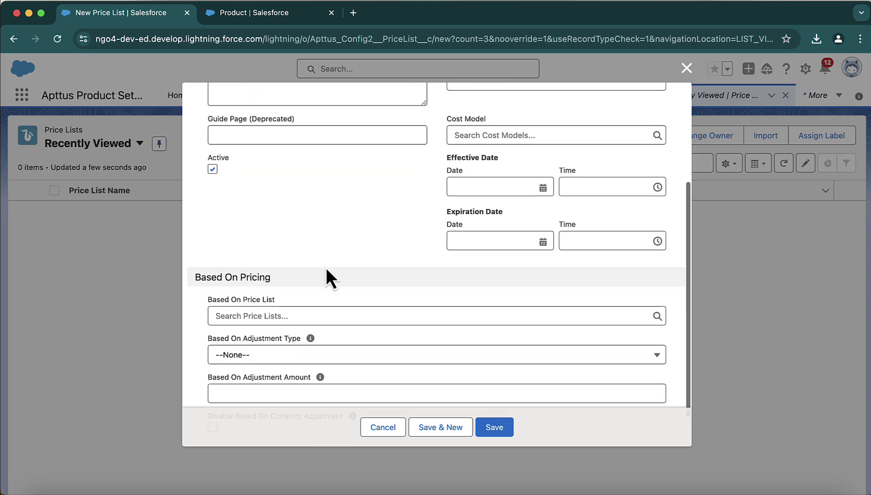
scroll(326, 267, up, 5)
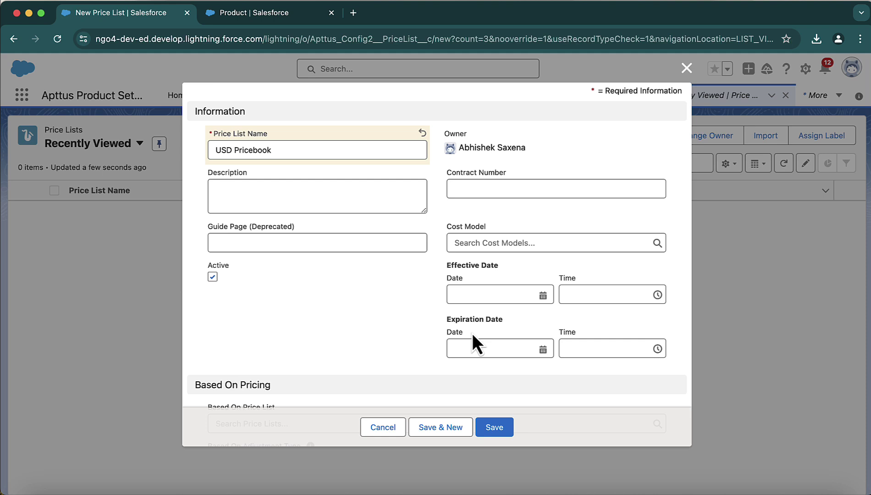
click(502, 427)
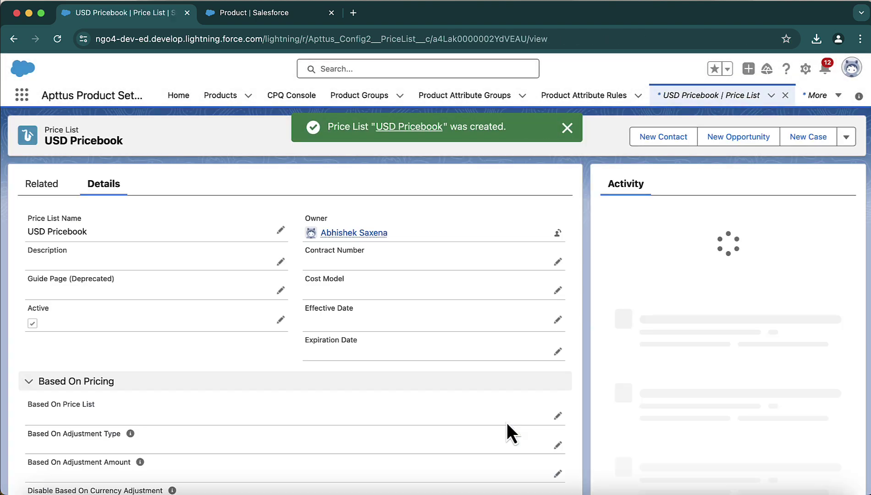
Return to the products list, open the Test Conga Product record and show its related lists.
click(242, 18)
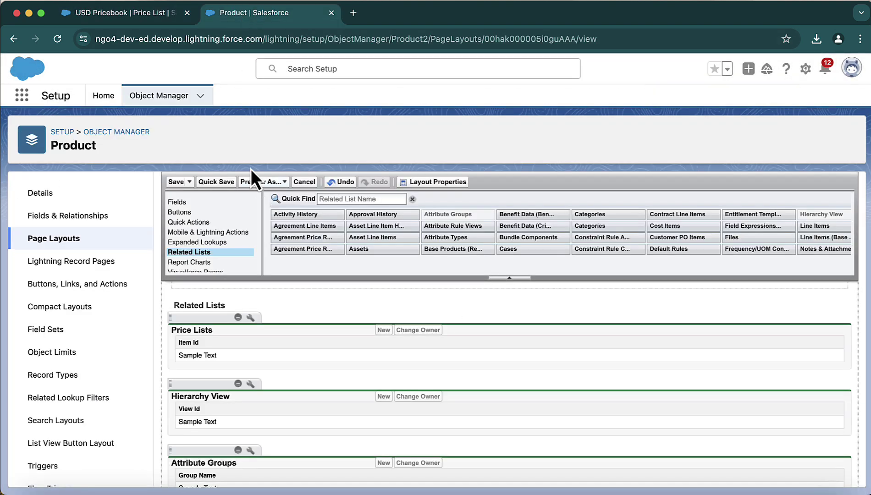
click(158, 18)
click(228, 95)
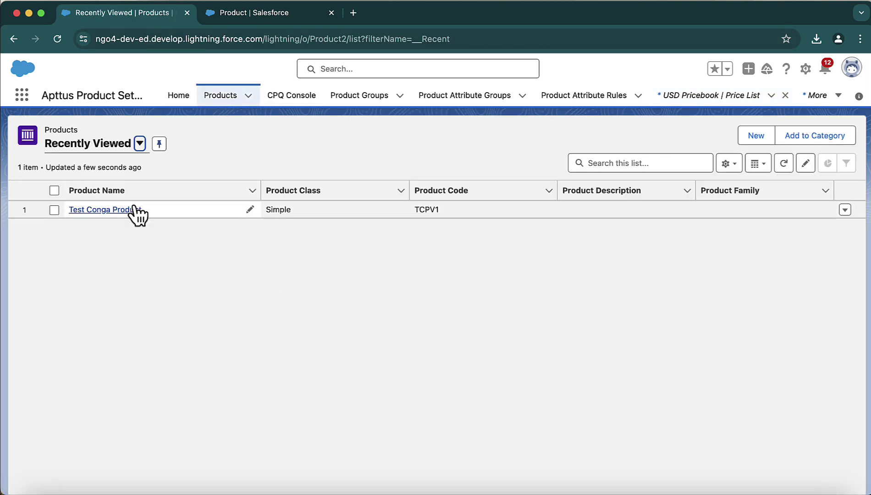
click(136, 209)
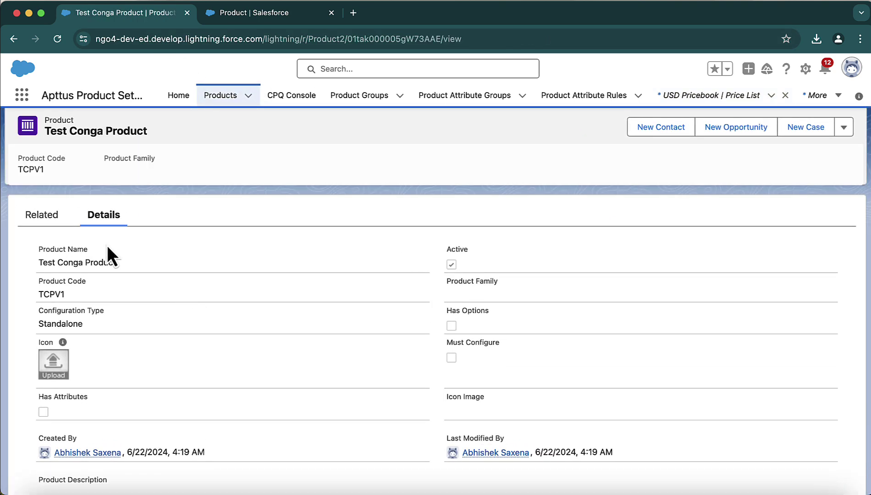
click(41, 220)
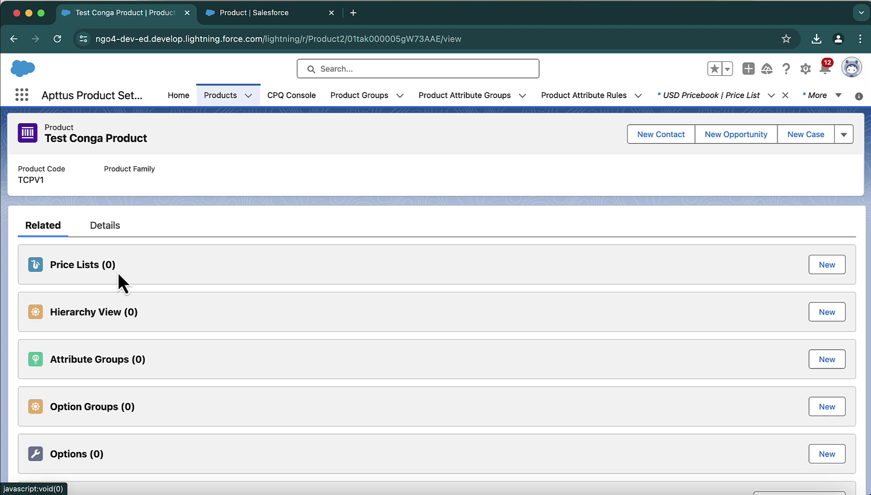
key(ctrl+shift+a)
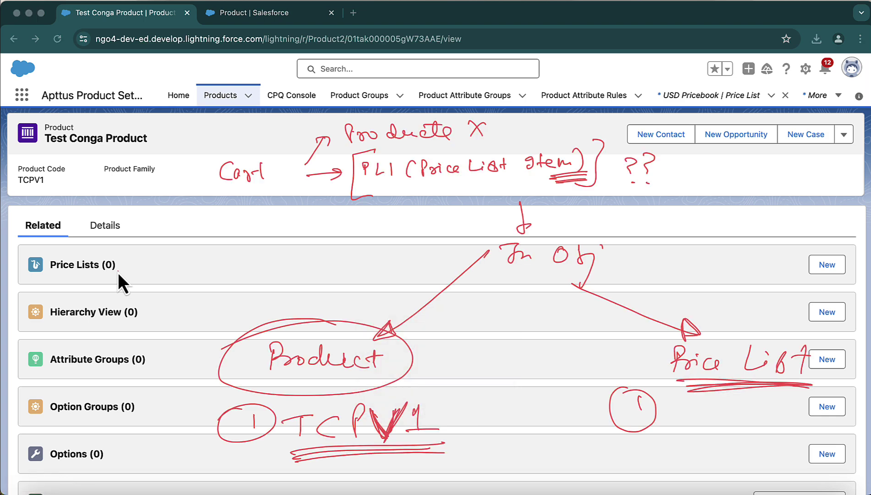
drag(181, 269, 441, 208)
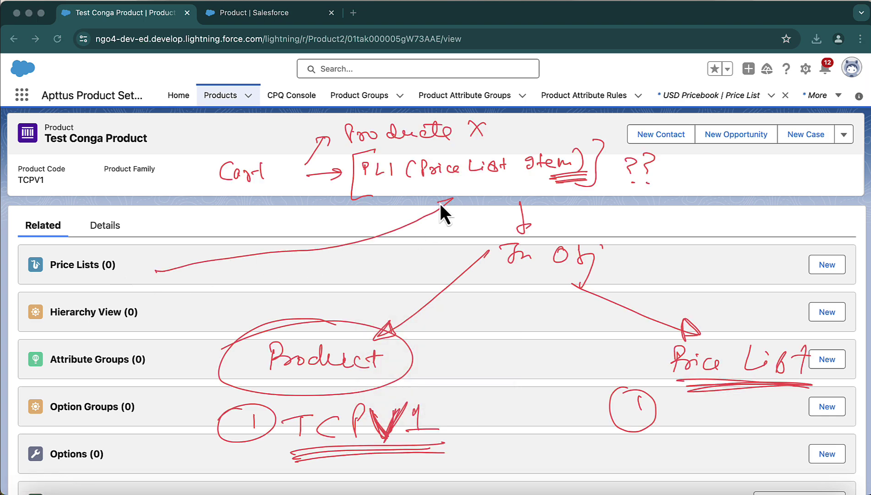
mouse_move(154, 274)
mouse_down()
mouse_move(231, 265)
mouse_move(435, 200)
mouse_up()
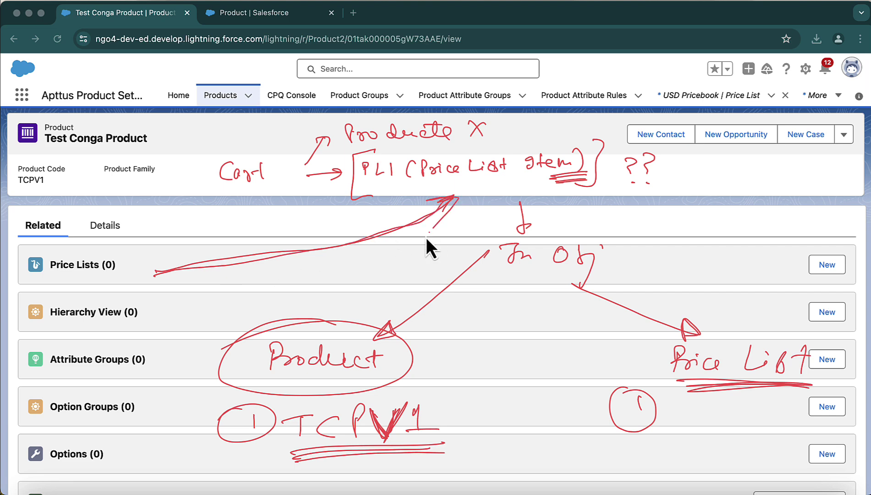
mouse_move(226, 265)
mouse_down()
mouse_move(416, 212)
mouse_move(405, 219)
mouse_move(463, 191)
mouse_move(457, 195)
mouse_up()
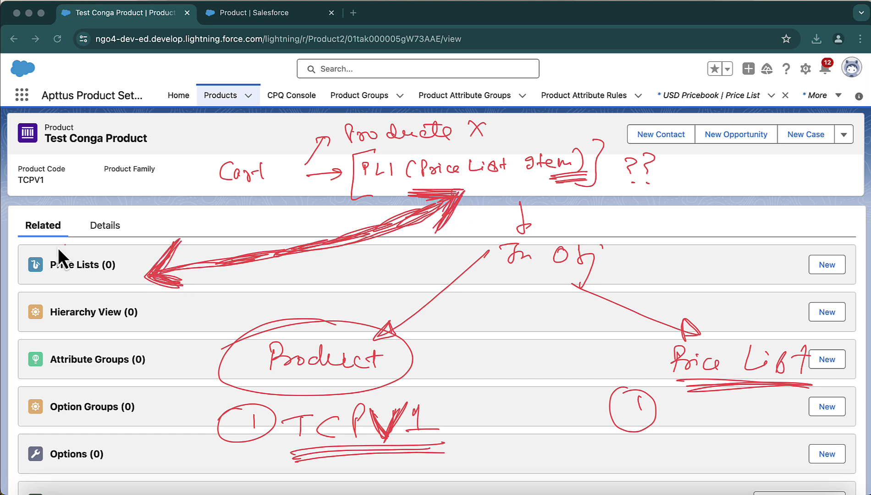
drag(91, 239, 51, 251)
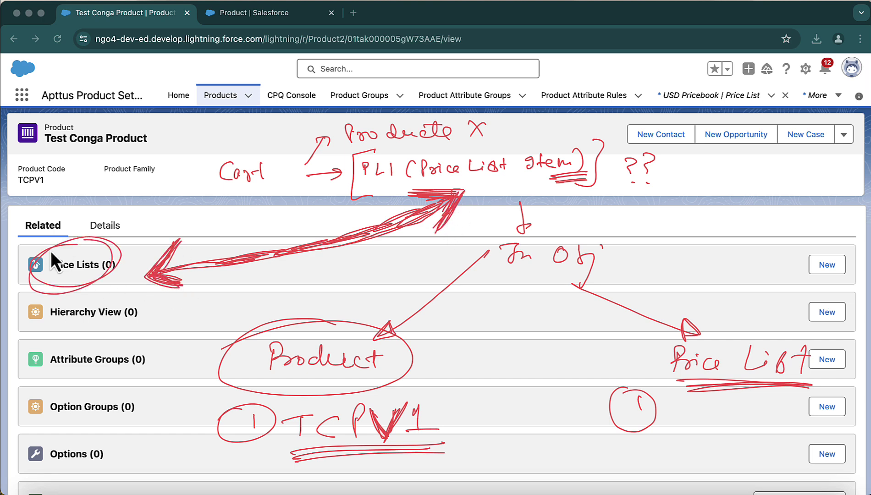
key(Escape)
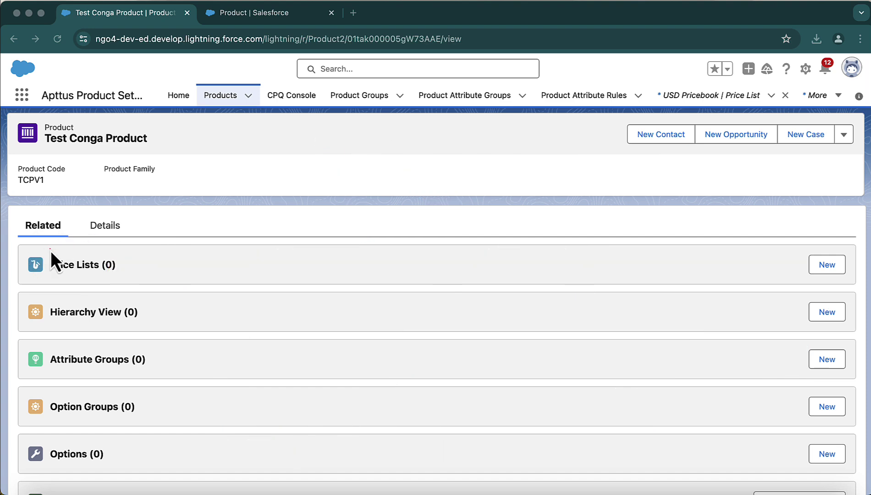
Start a new price list item for the Test Conga Product and select USD Pricebook as its price list.
click(826, 265)
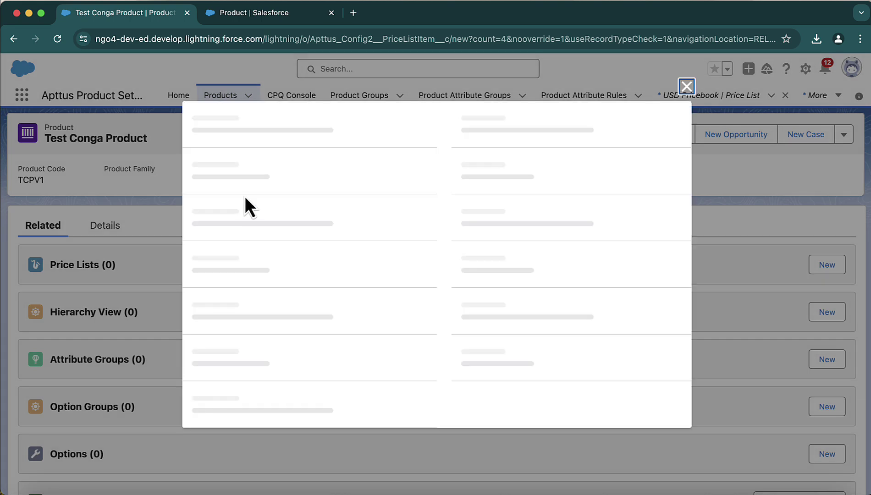
scroll(271, 287, down, 2)
scroll(273, 288, up, 2)
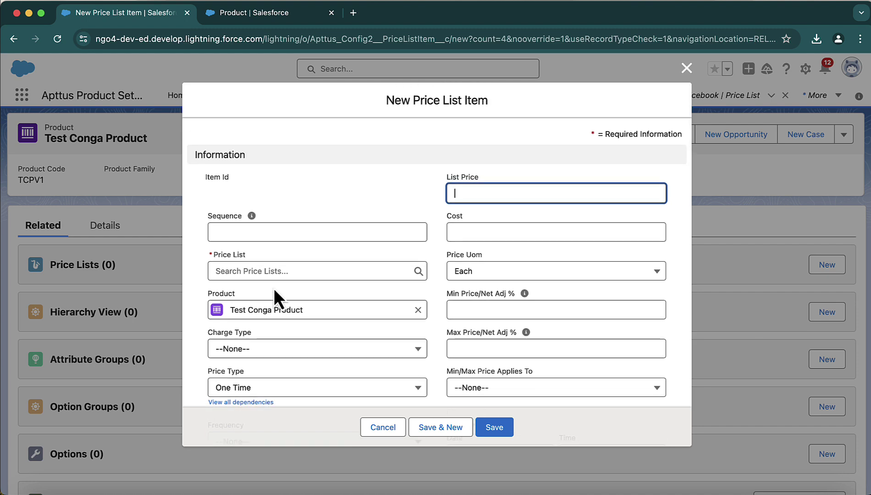
drag(489, 101, 408, 96)
scroll(478, 278, down, 2)
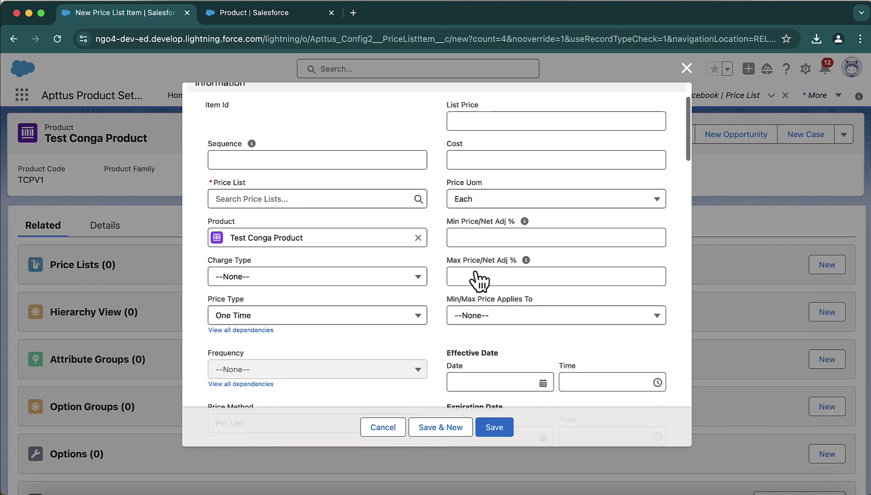
scroll(478, 280, up, 1)
click(326, 223)
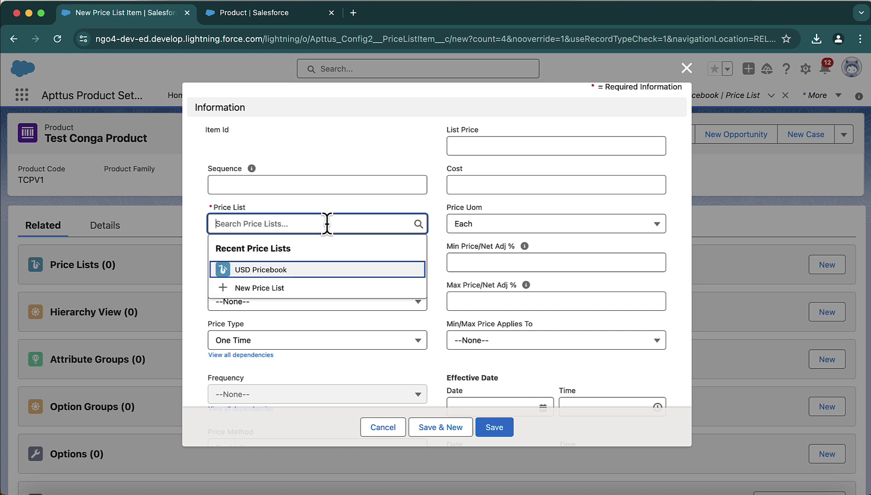
click(307, 273)
scroll(317, 290, down, 1)
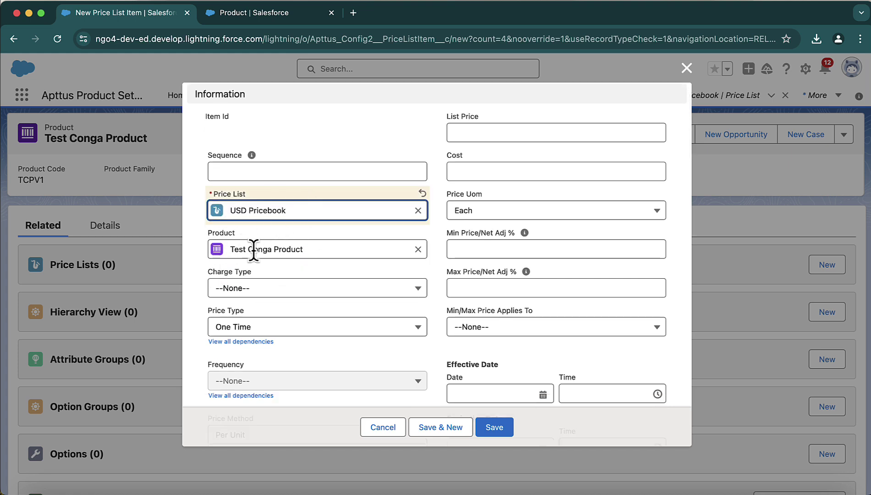
Set the list price of the new price list item to 100.
scroll(292, 269, down, 5)
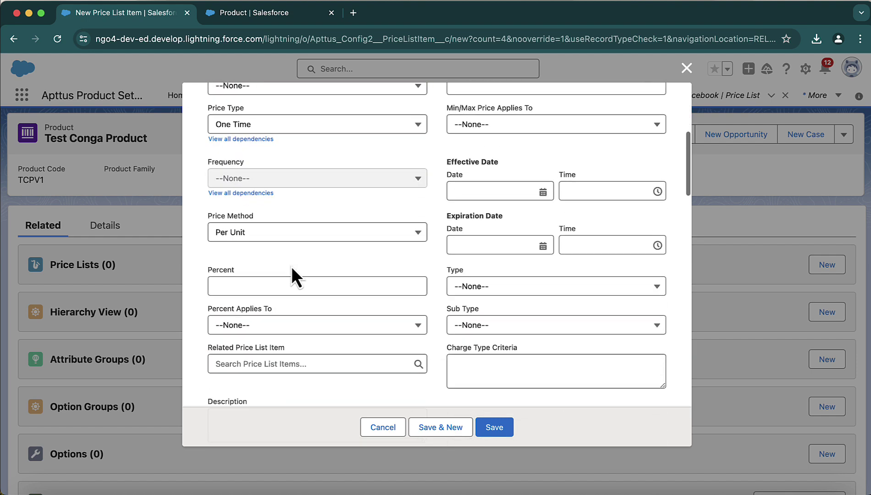
scroll(292, 269, up, 5)
scroll(292, 270, down, 2)
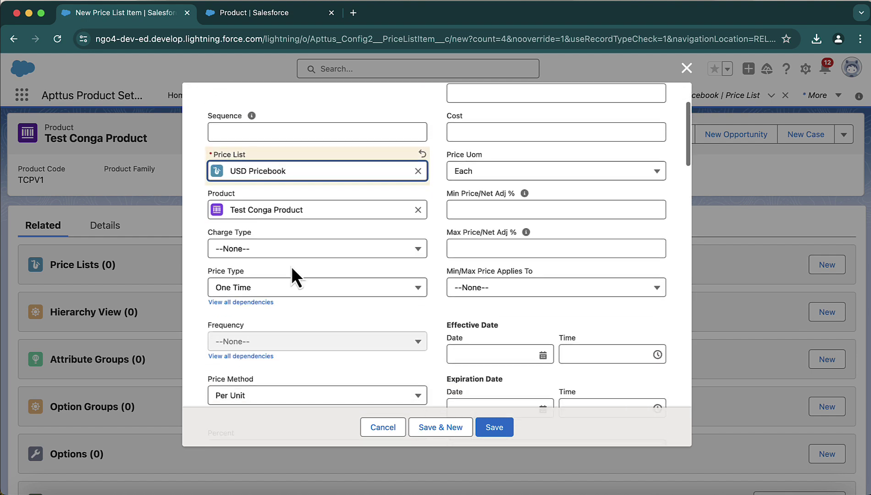
scroll(292, 270, up, 1)
click(460, 140)
text(100)
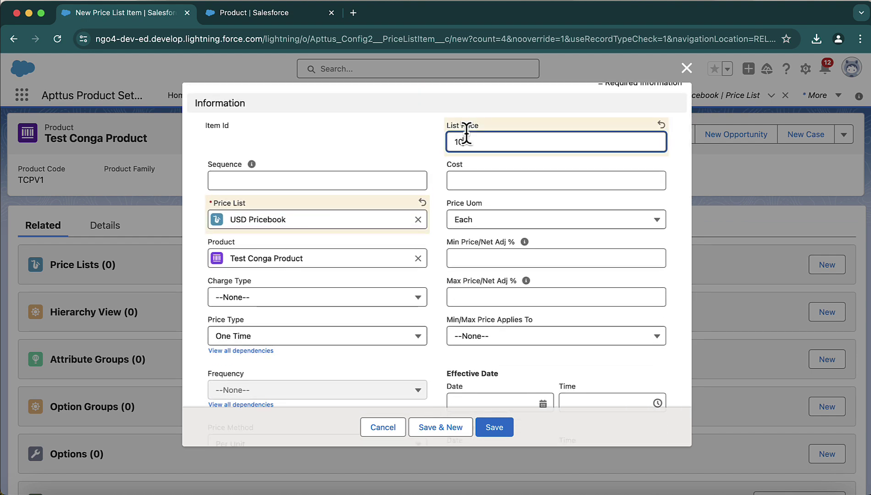
click(444, 179)
Keep the price type as One Time, review the remaining fields, and save the price list item.
scroll(444, 178, down, 4)
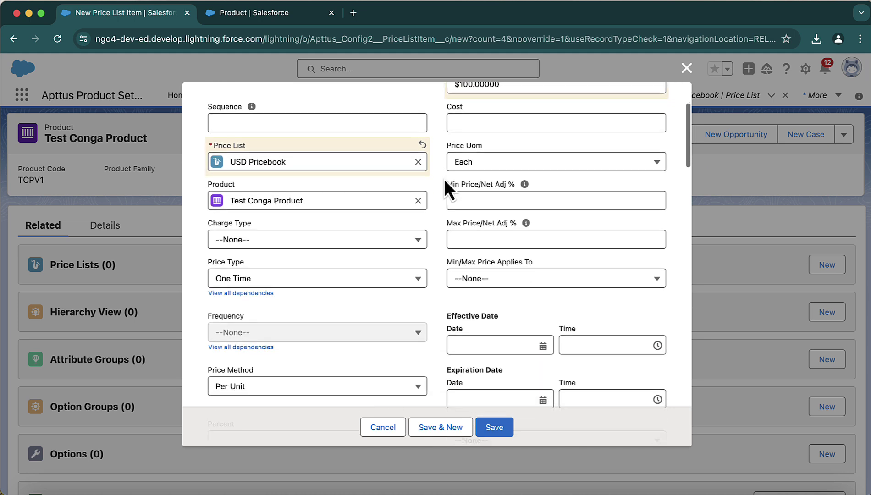
scroll(444, 179, down, 3)
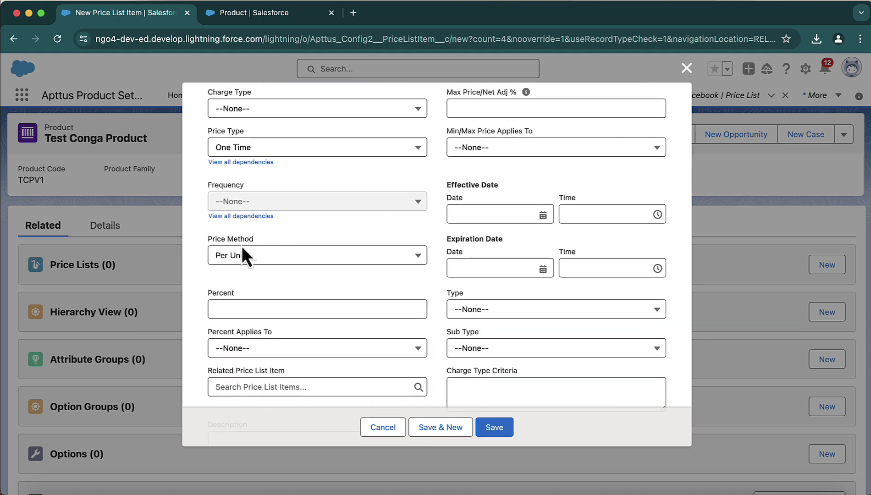
scroll(286, 218, up, 2)
click(285, 191)
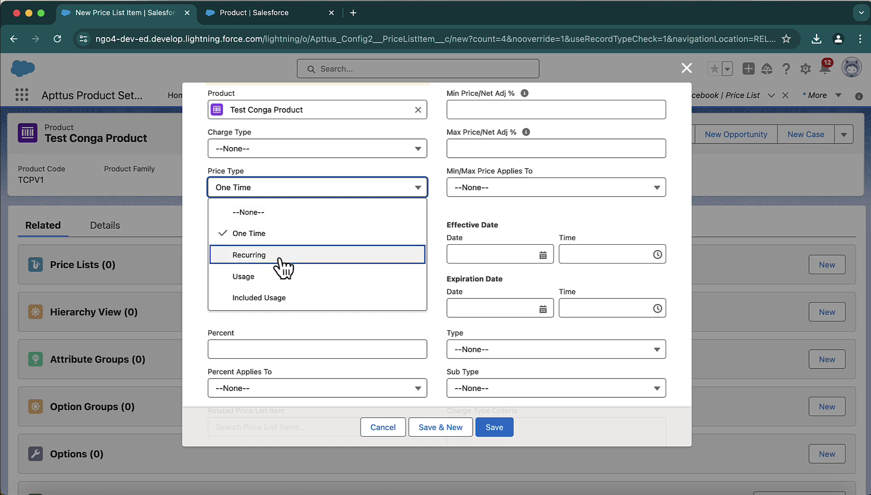
click(297, 233)
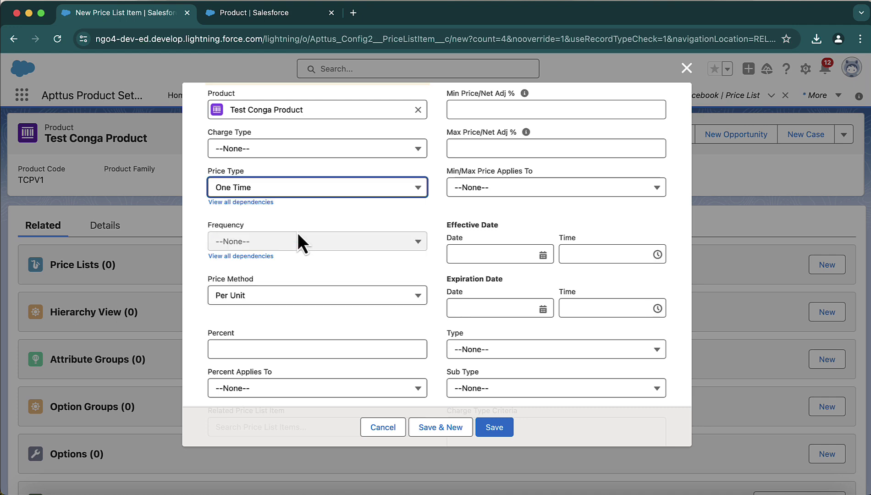
scroll(298, 232, up, 3)
scroll(300, 238, down, 7)
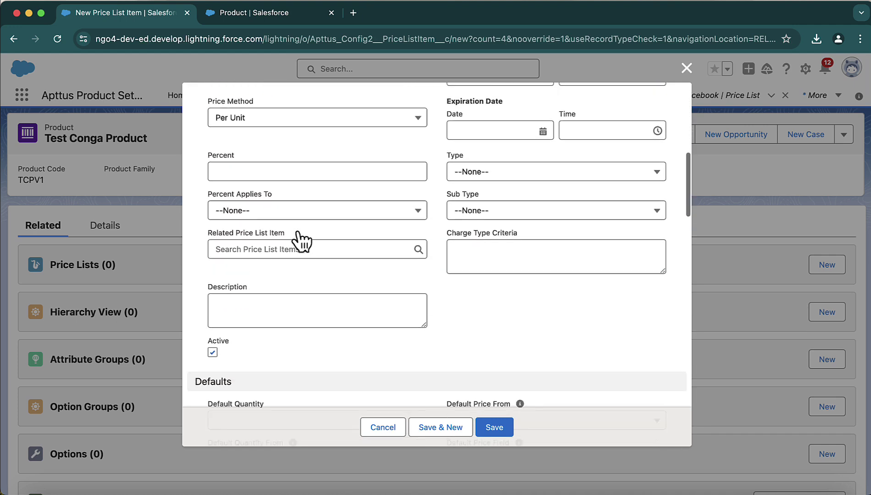
scroll(289, 190, down, 10)
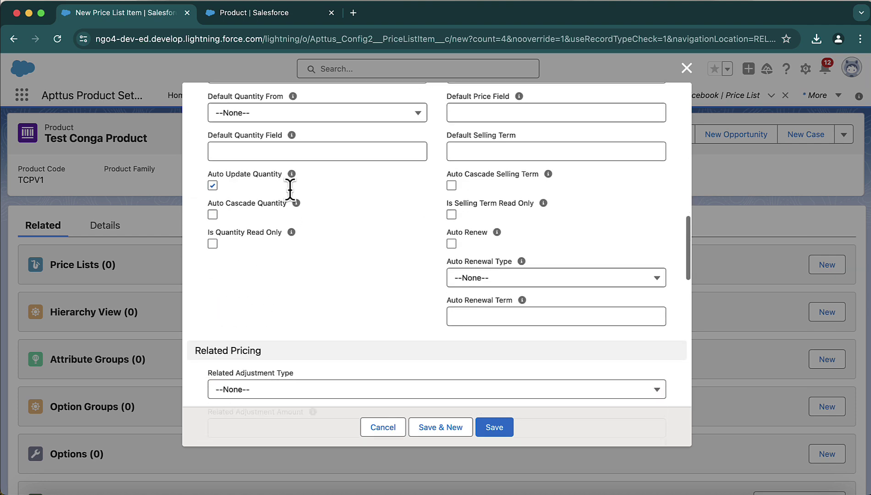
scroll(290, 192, down, 3)
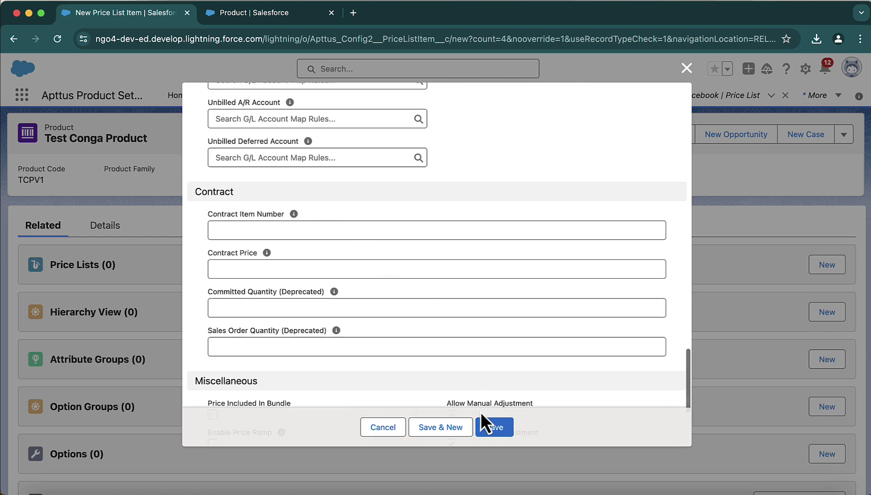
click(494, 427)
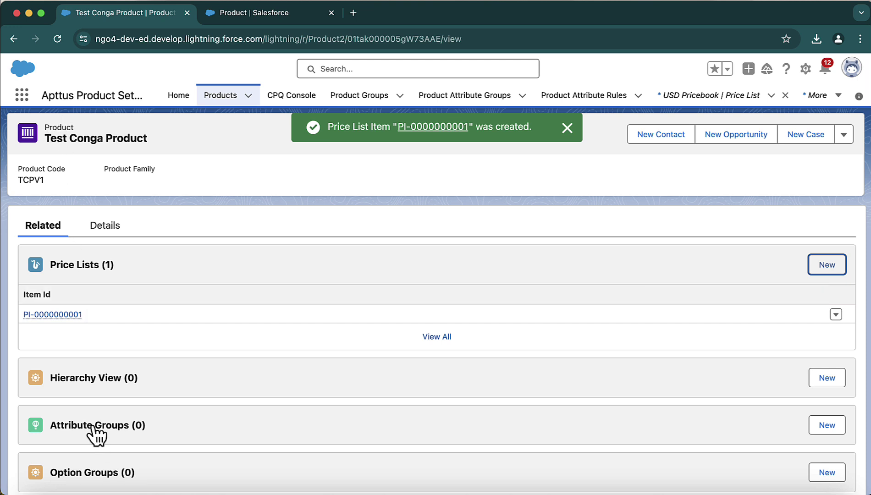
mouse_move(38, 313)
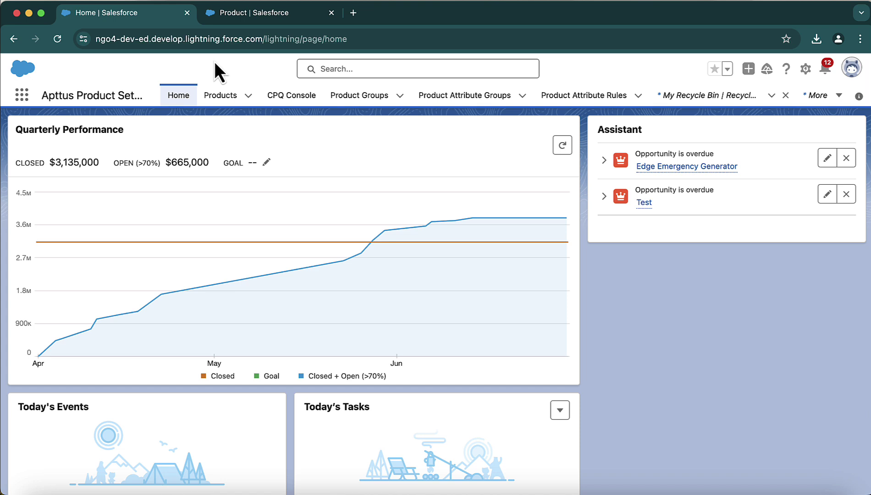
Search the available apps and items for "oppo", open Opportunities, and open the Burlington Textiles Weaving Plant Generator record.
click(23, 95)
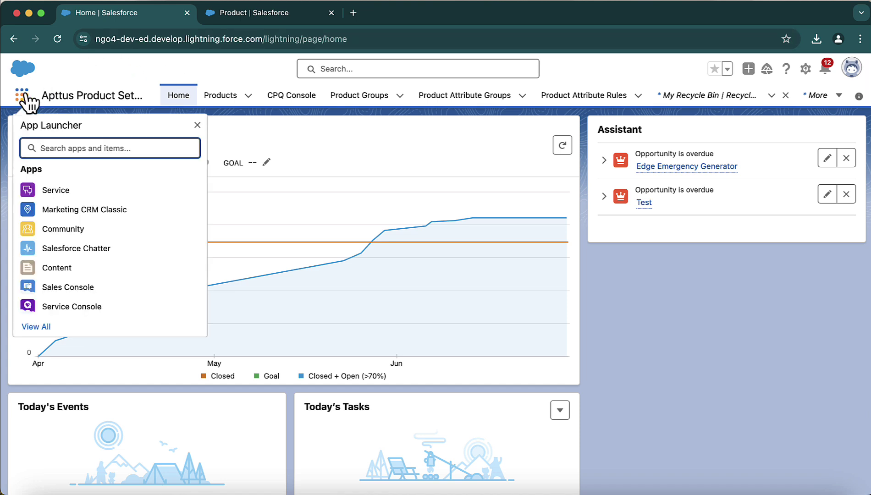
text(oppo)
click(70, 223)
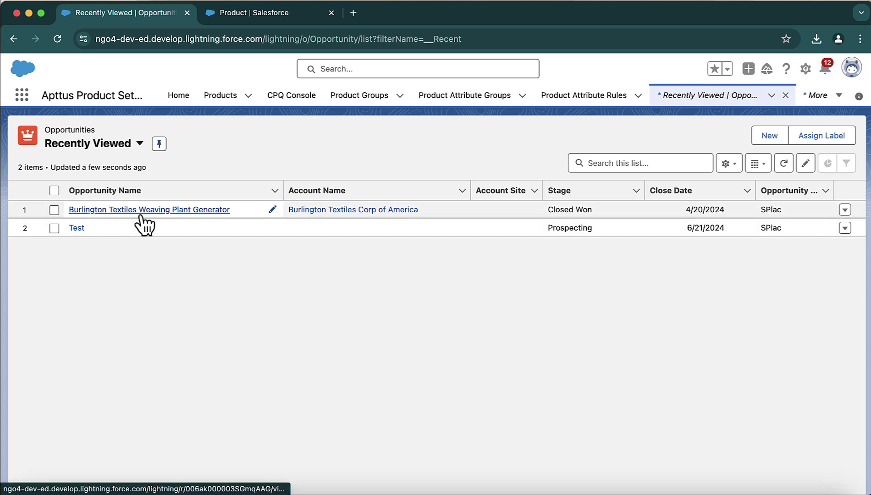
click(140, 209)
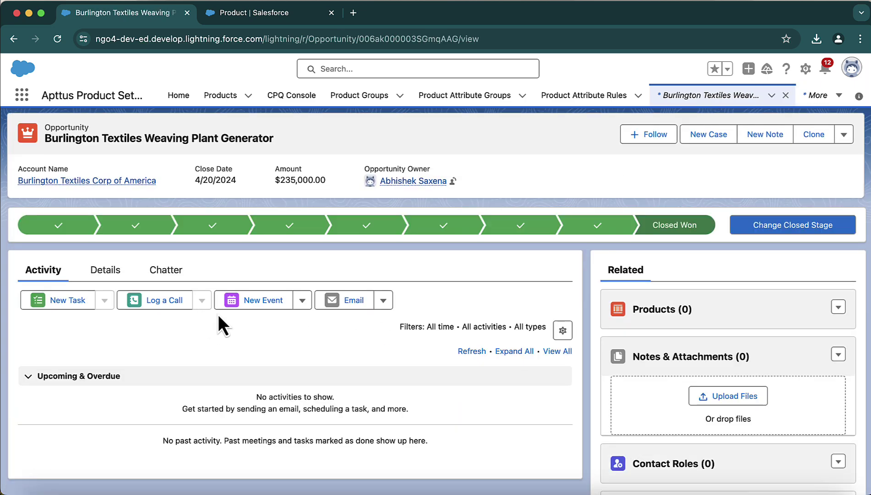
scroll(527, 332, down, 5)
scroll(527, 331, up, 5)
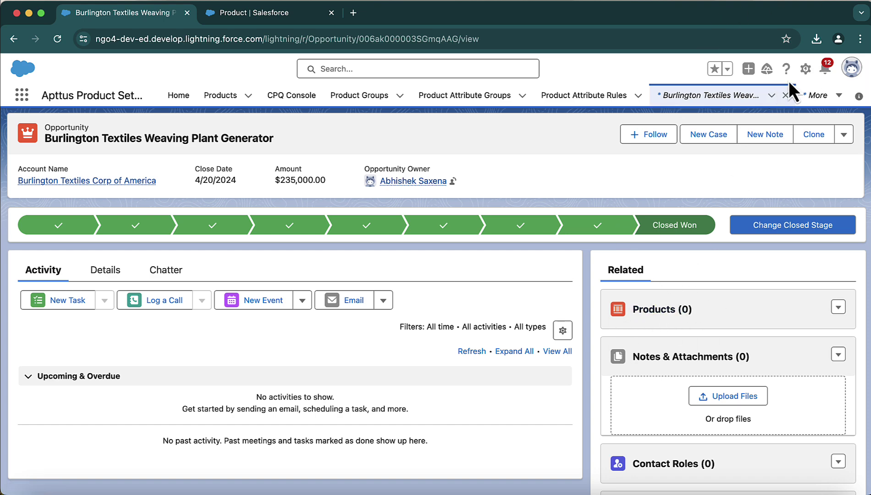
Go to the Opportunity object's setup in a separate browser tab and open the Opportunity Layout for editing.
click(805, 70)
click(767, 230)
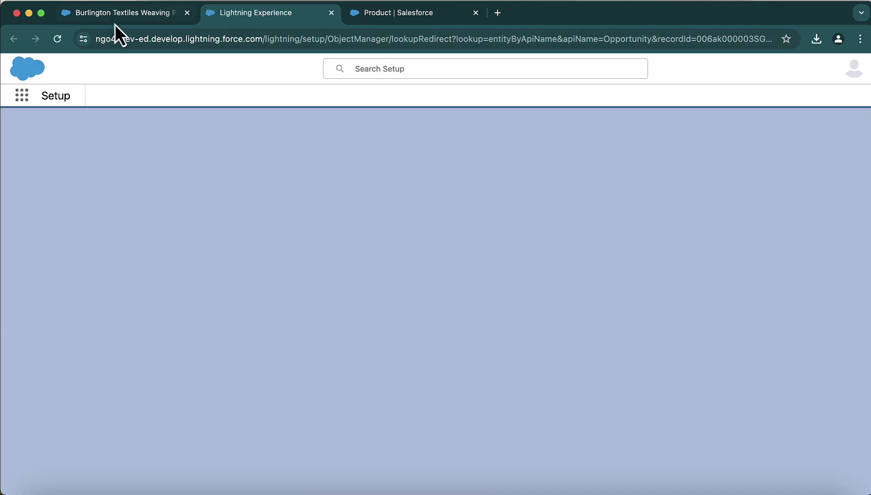
click(114, 21)
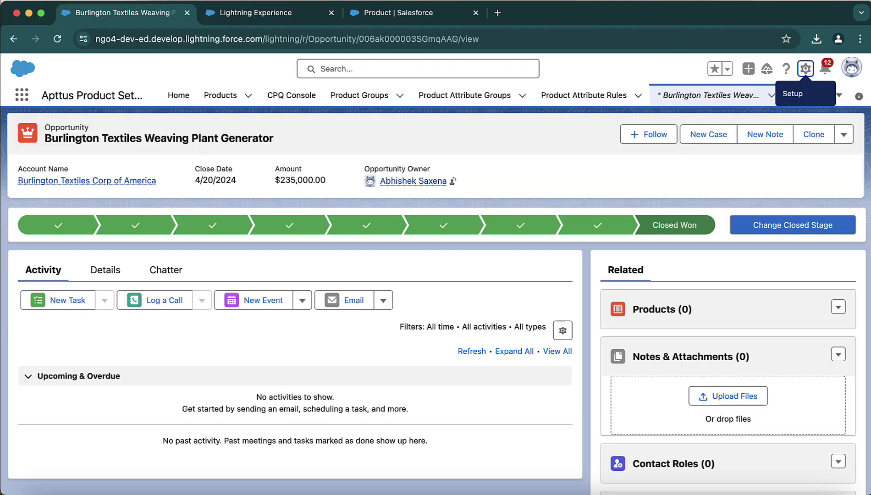
click(232, 15)
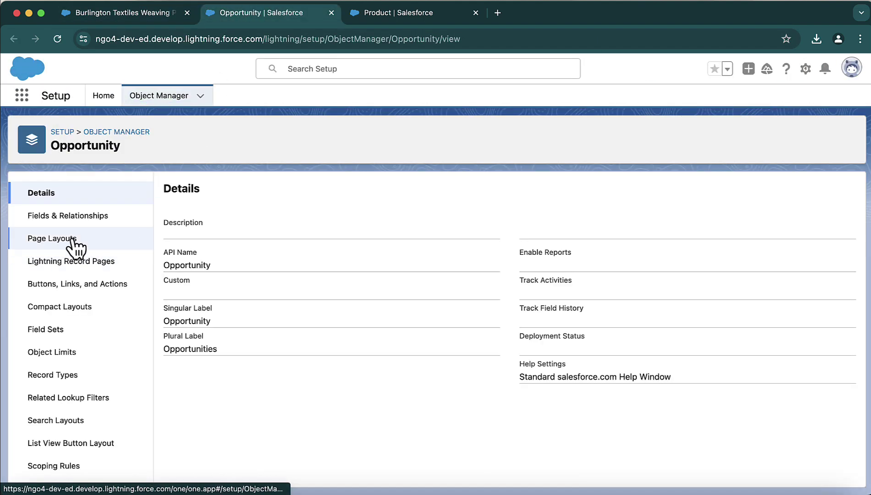
click(64, 238)
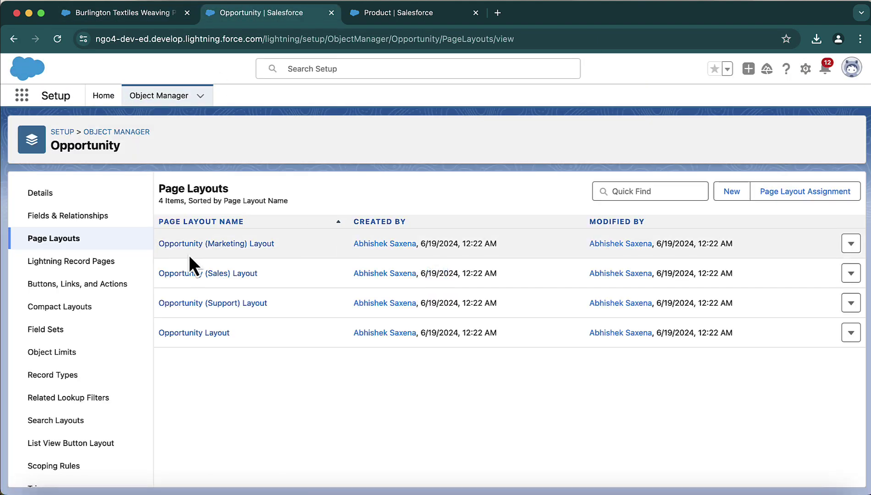
click(206, 335)
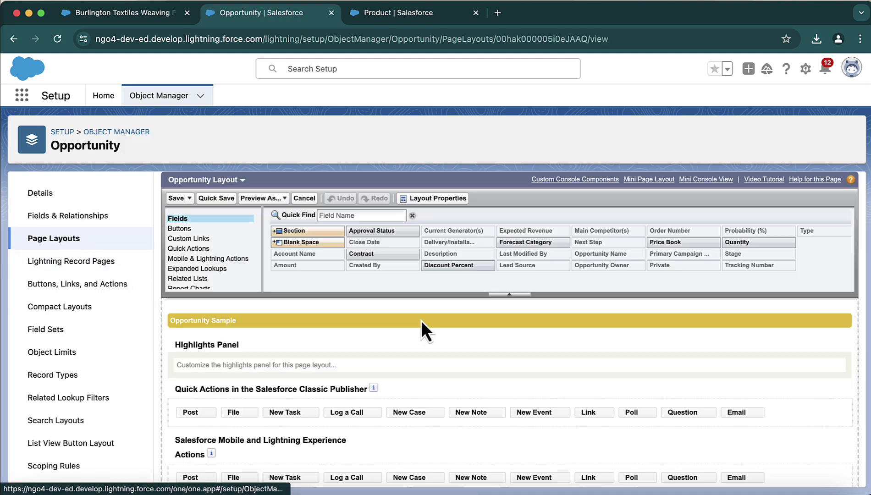
Add the Proposals related list above Products in the Opportunity Layout and save, overwriting users' related list customizations.
scroll(229, 255, down, 2)
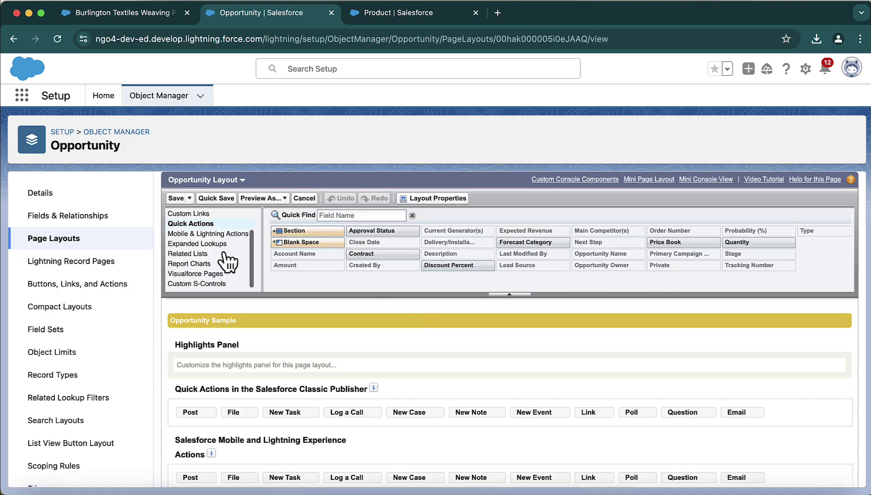
click(226, 254)
click(352, 197)
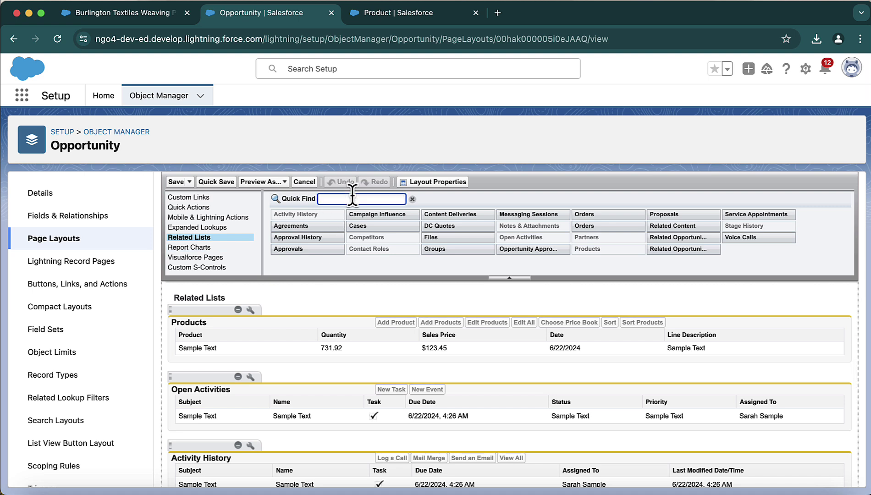
text(quote)
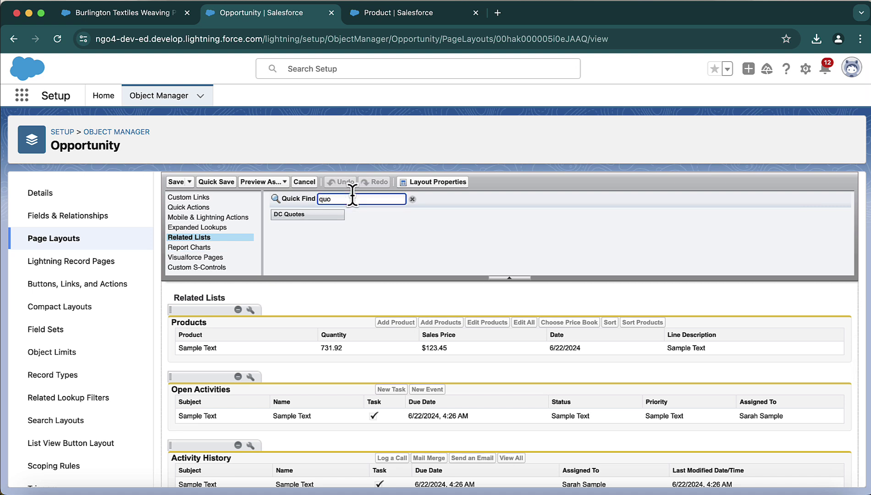
key(BackSpace)
key(BackSpace)
key(BackSpace)
text(propo)
drag(287, 214, 269, 315)
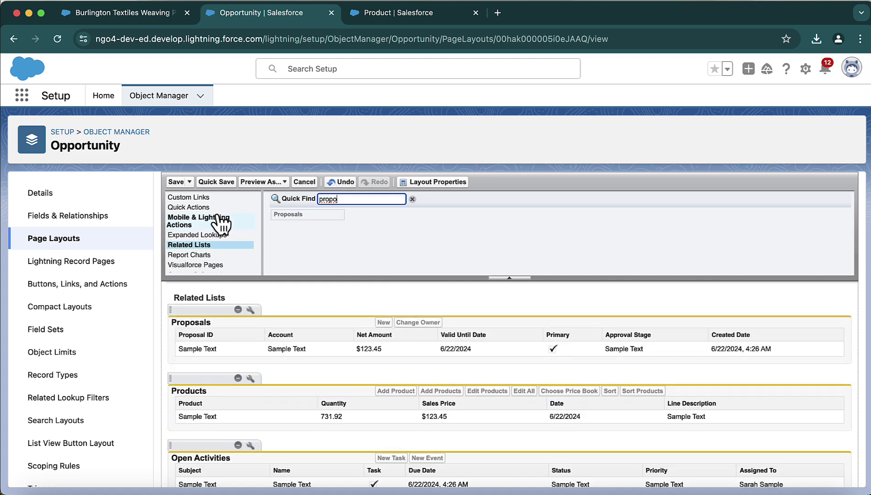
click(212, 182)
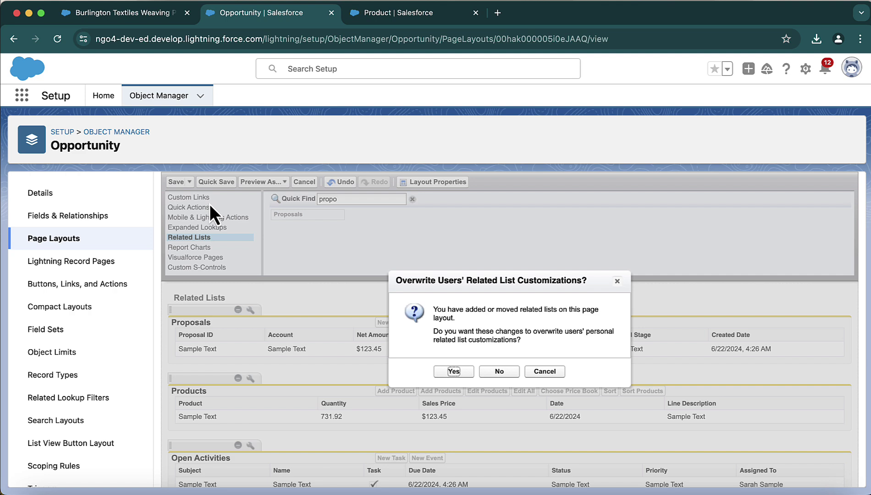
click(459, 374)
Add the Proposals related list above Open Activities in the Opportunity (Support) Layout and save, overwriting users' related list customizations.
scroll(366, 308, up, 15)
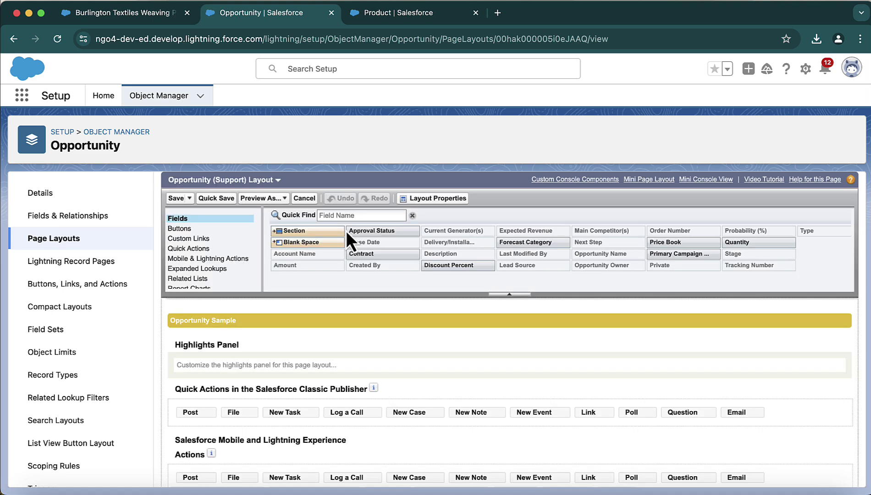
click(208, 286)
click(337, 198)
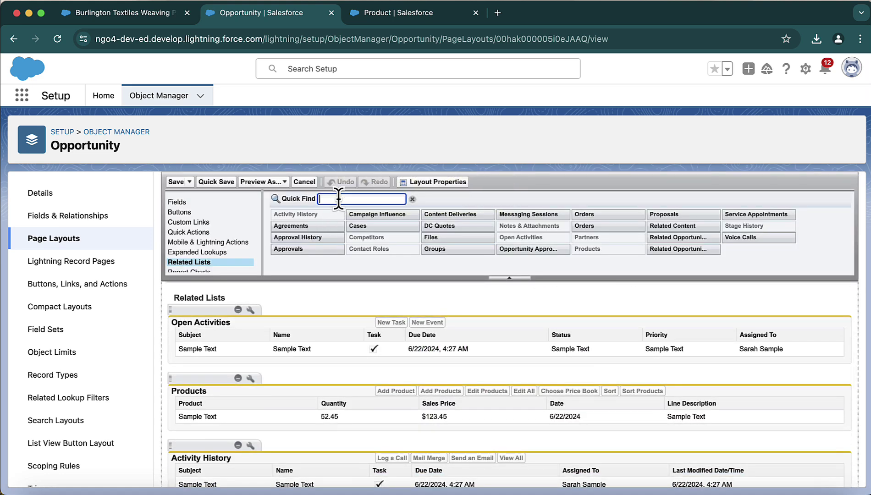
text(propo)
drag(301, 221, 291, 315)
click(216, 183)
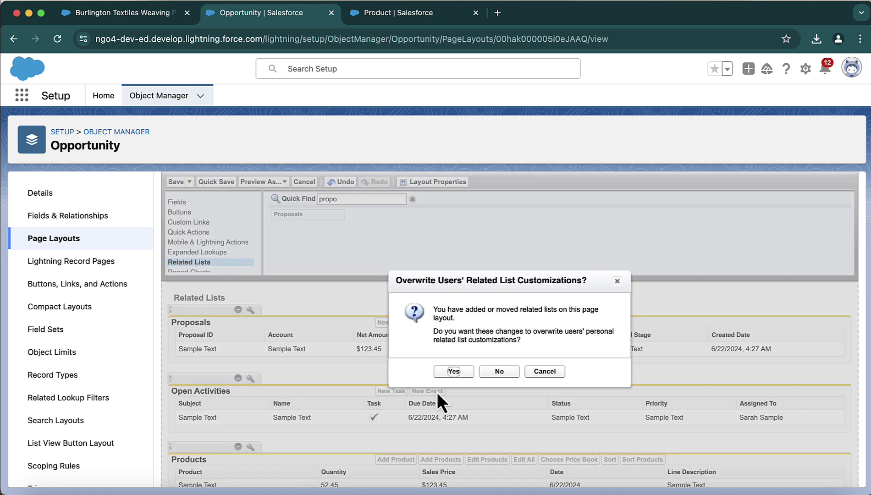
click(454, 371)
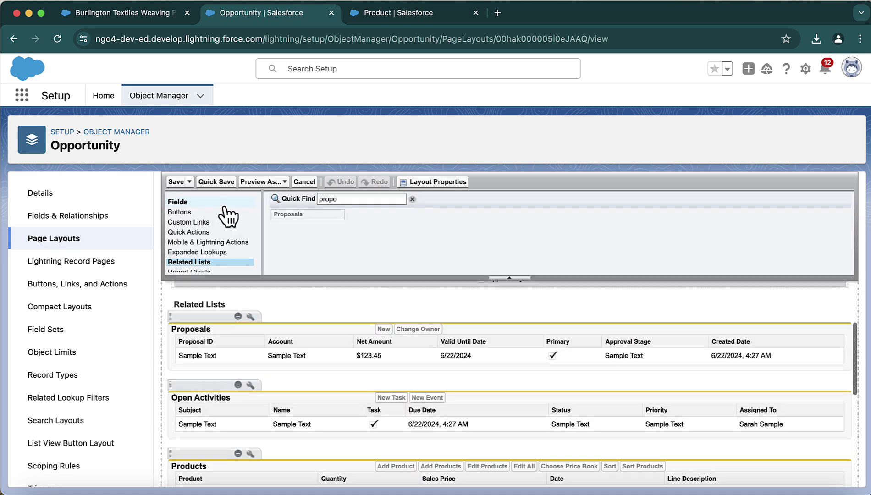
Add the Proposals related list above Products in the Opportunity (Sales) Layout and save, overwriting users' related list customizations.
click(243, 180)
click(239, 206)
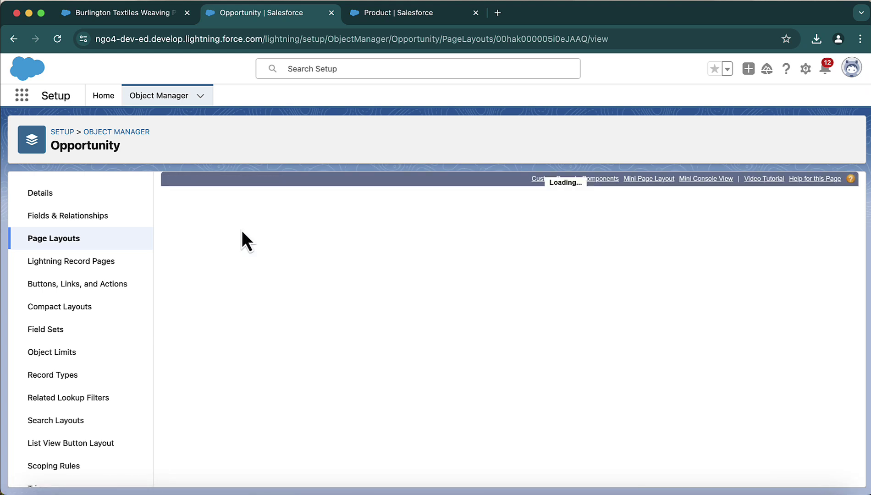
scroll(237, 255, down, 2)
click(220, 272)
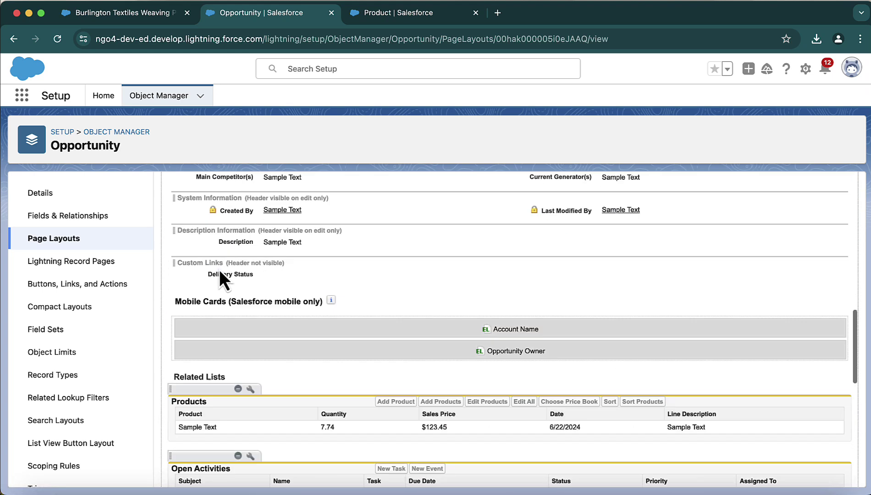
click(330, 199)
text(proposa)
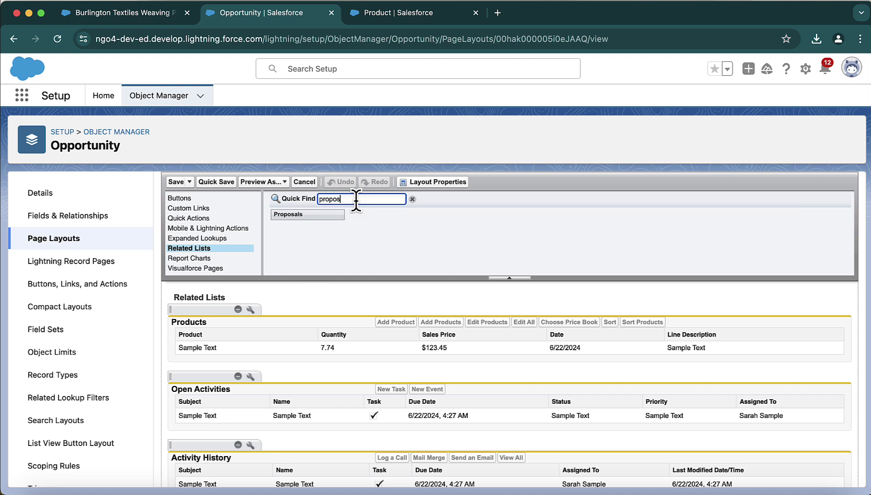
click(300, 215)
drag(298, 215, 291, 311)
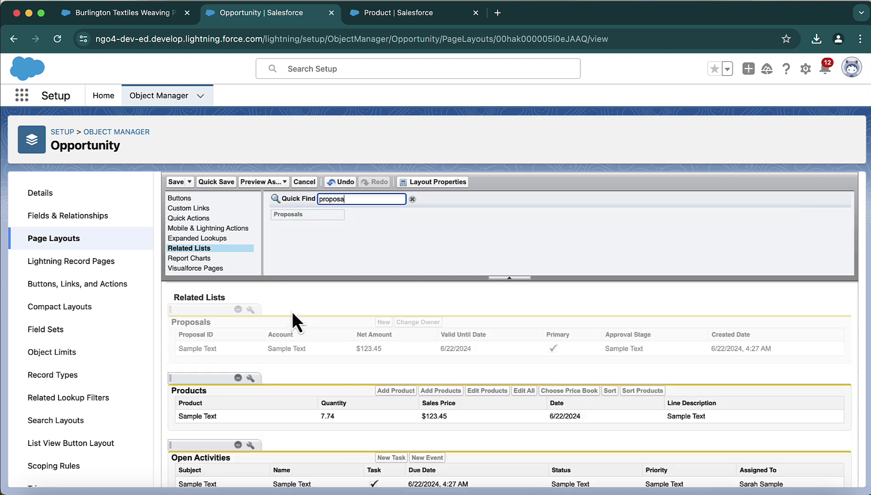
scroll(224, 236, up, 10)
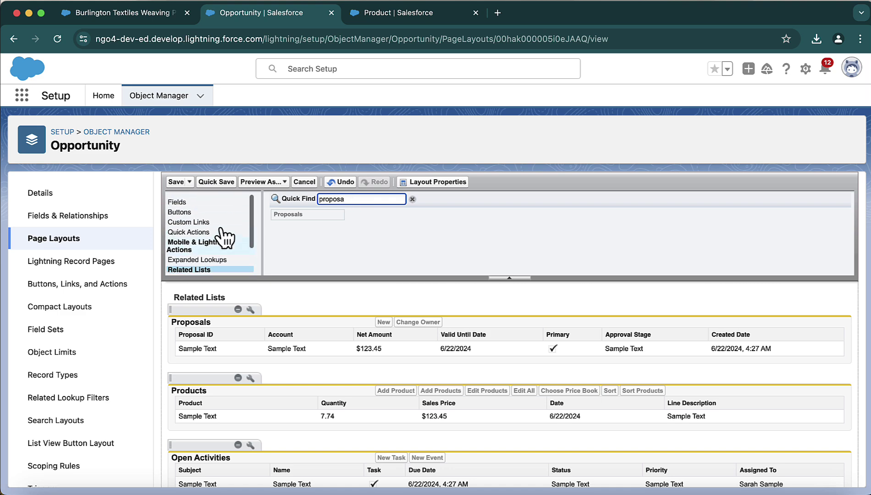
click(215, 199)
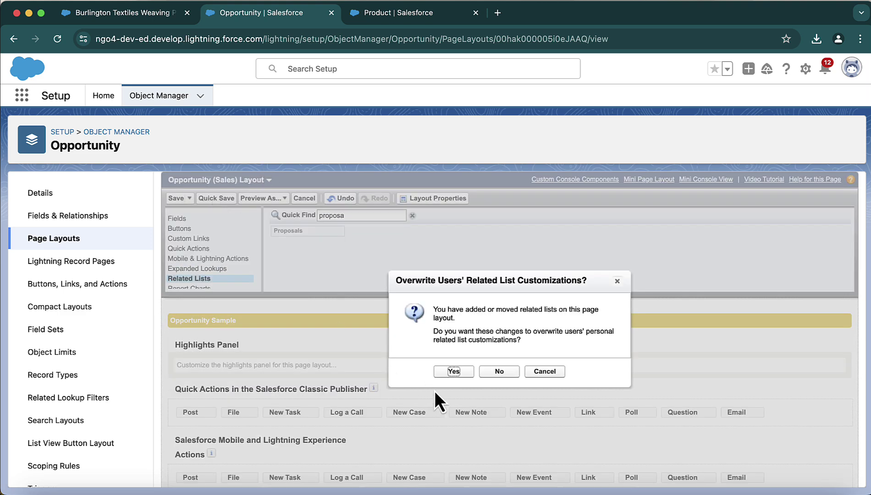
click(458, 371)
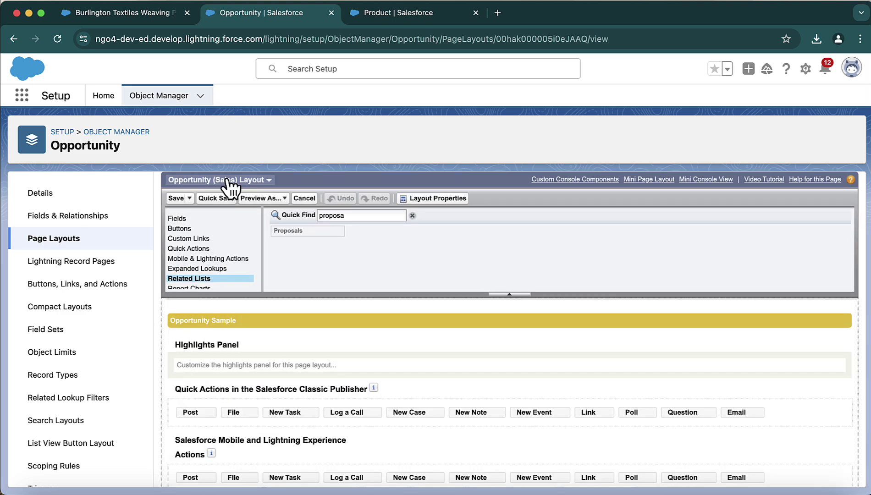
Switch from the Opportunity (Sales) Layout to the remaining Opportunity layout, add Proposals above Products, and save, overwriting users' related list customizations.
click(228, 184)
click(232, 203)
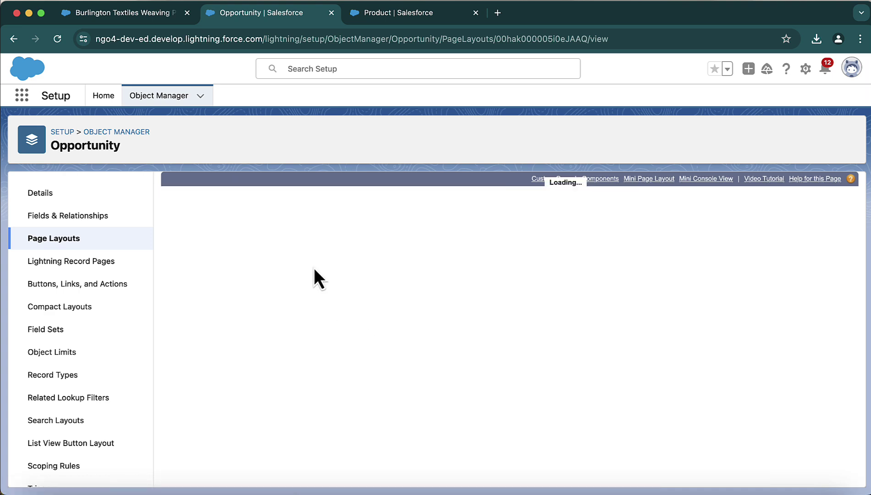
click(202, 280)
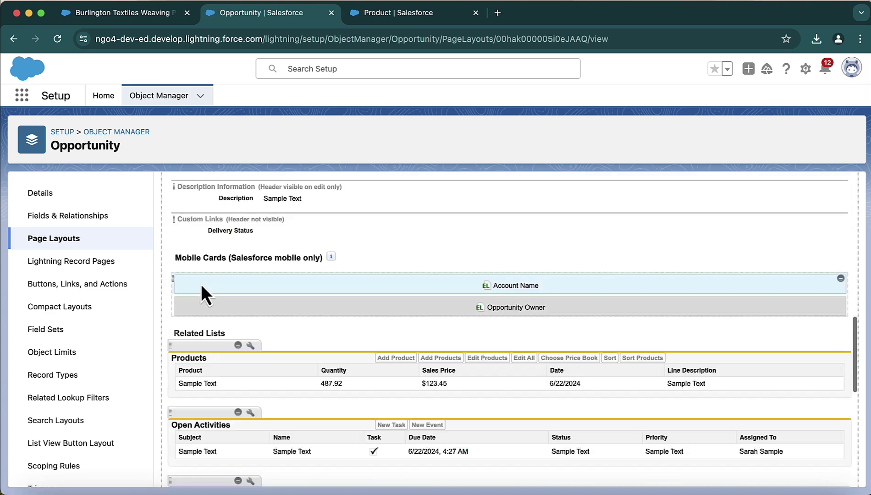
click(351, 198)
text(proposa)
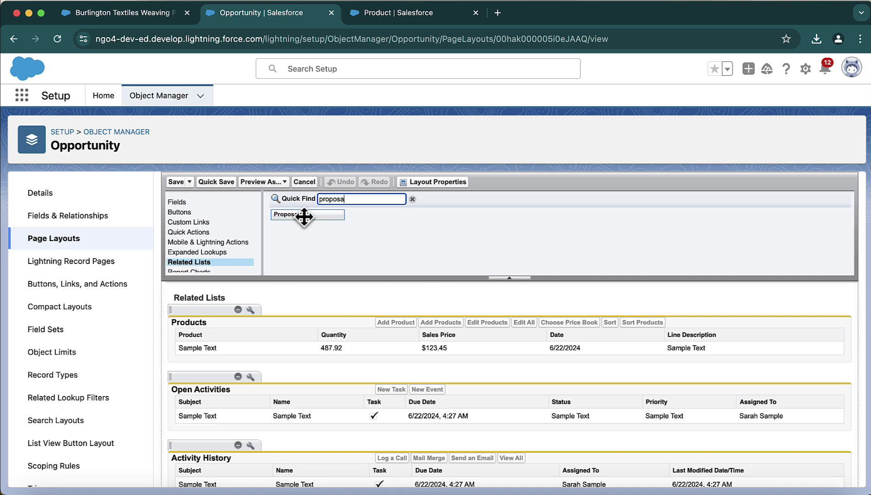
drag(303, 215, 271, 317)
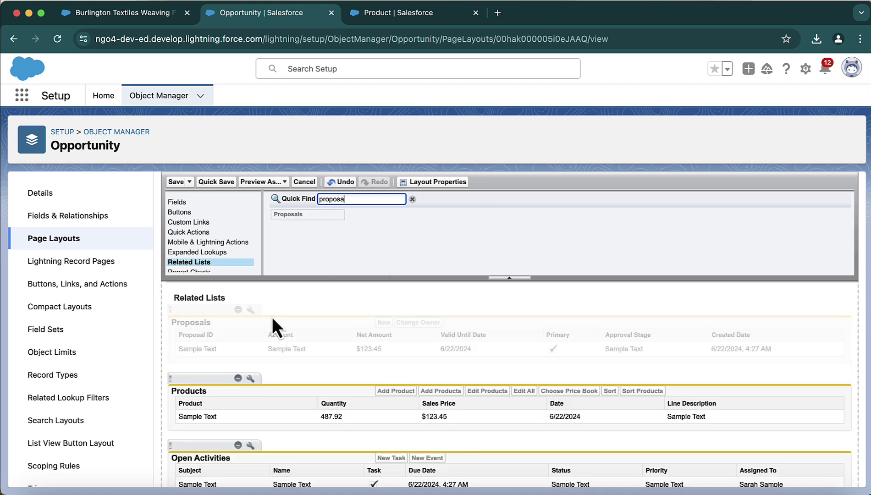
click(218, 182)
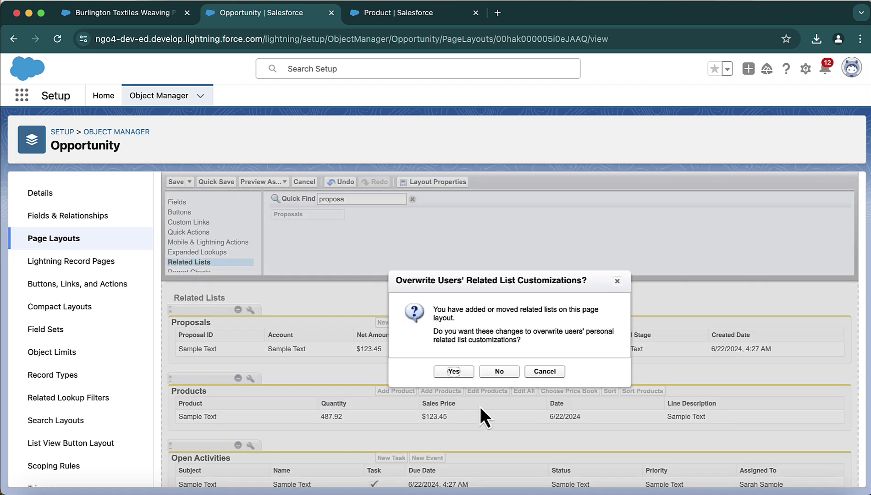
click(455, 372)
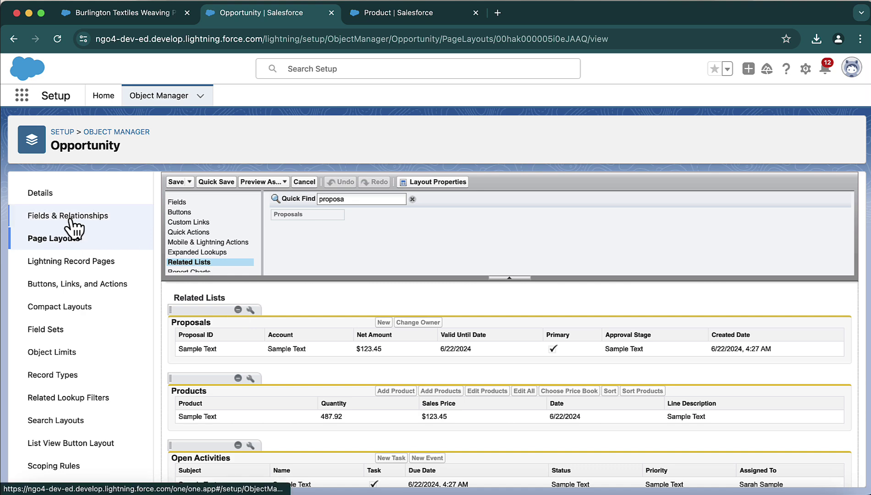
Leave the Opportunity page layout setup and close its browser tab, returning to the Burlington Textiles Weaving Plant Generator record.
click(14, 39)
click(15, 39)
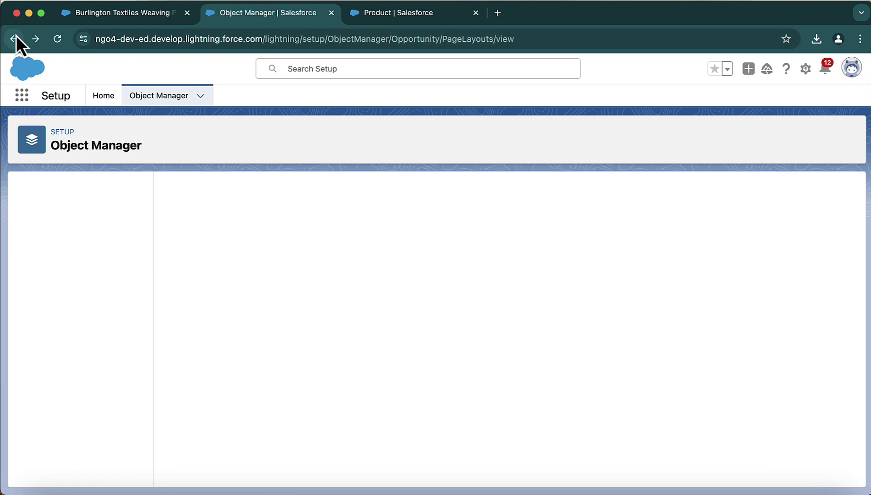
click(15, 38)
click(11, 40)
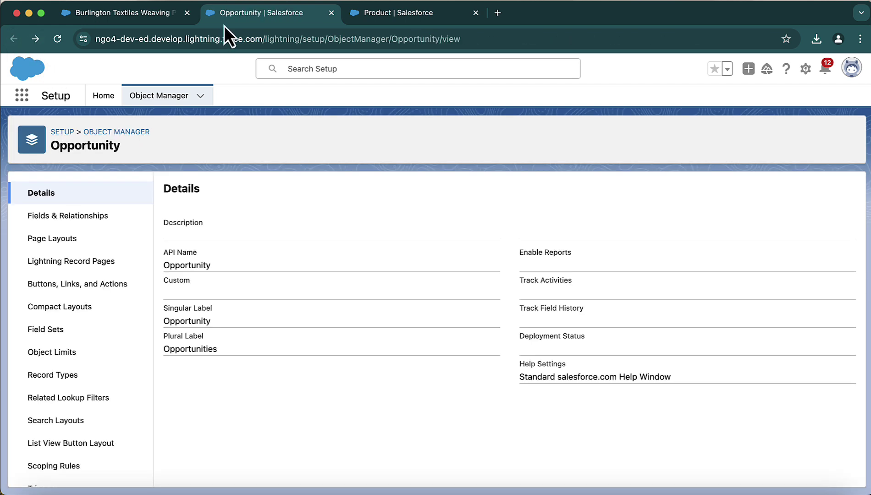
click(100, 14)
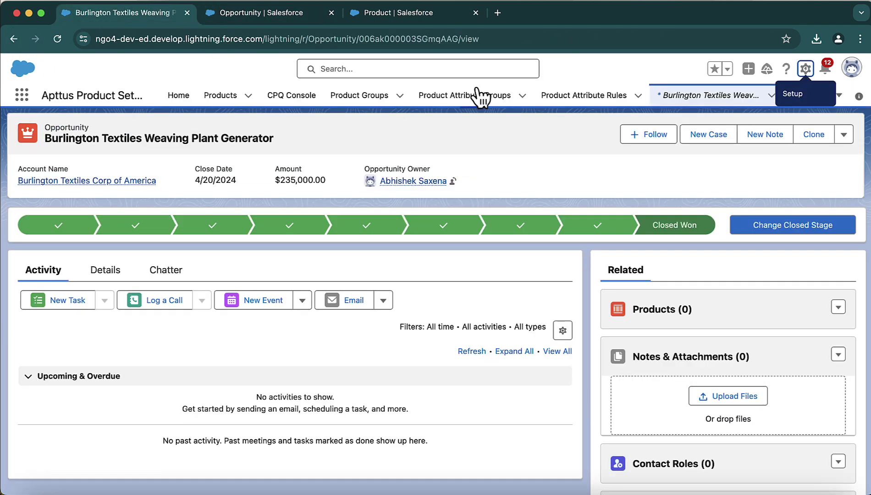
click(331, 13)
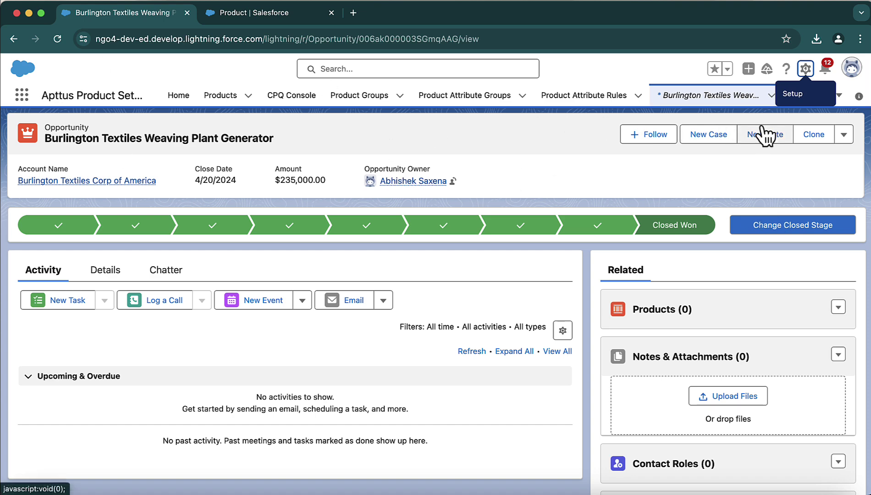
Reload the Burlington Textiles Weaving Plant Generator opportunity and start a new Quote/Proposal from its Proposals related list.
click(53, 45)
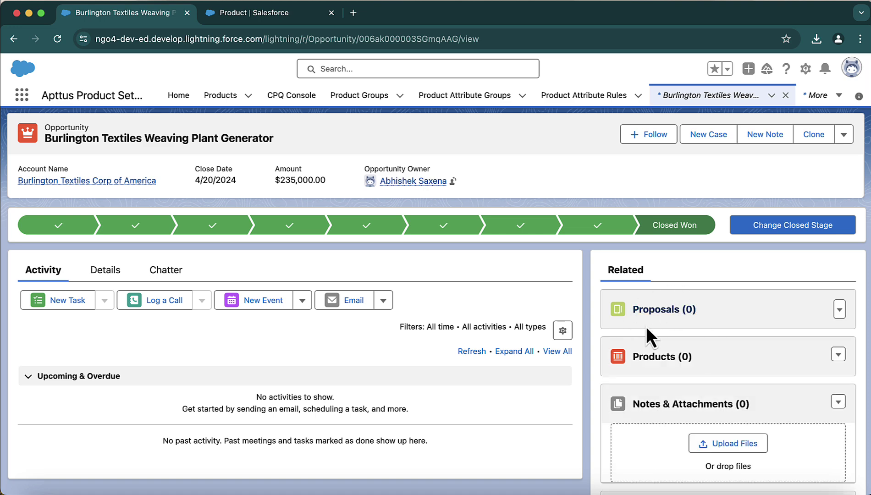
click(840, 310)
click(832, 327)
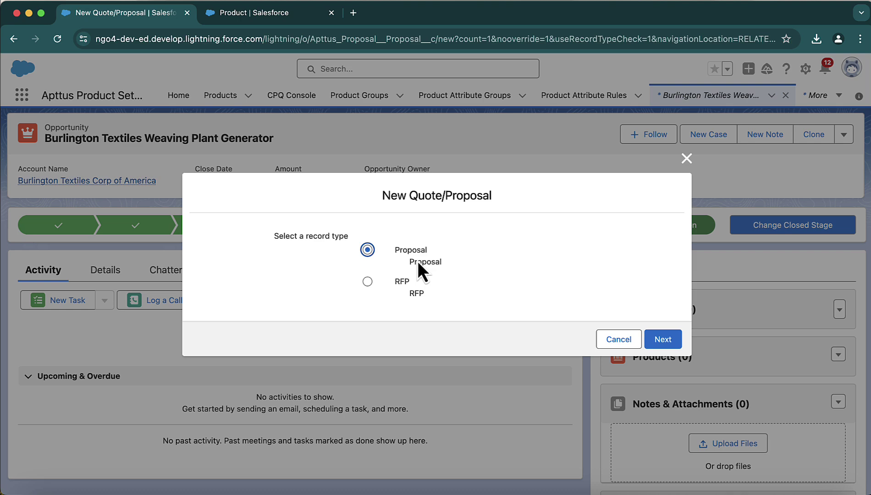
Go to the Object Manager in the other browser tab, search for "/proposal", and open the Quote/Proposal object.
key(ctrl+Tab)
click(158, 97)
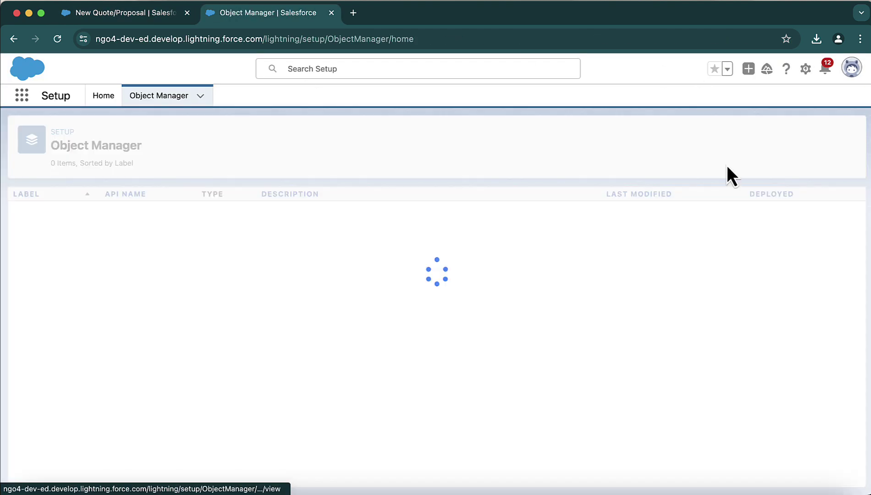
click(677, 138)
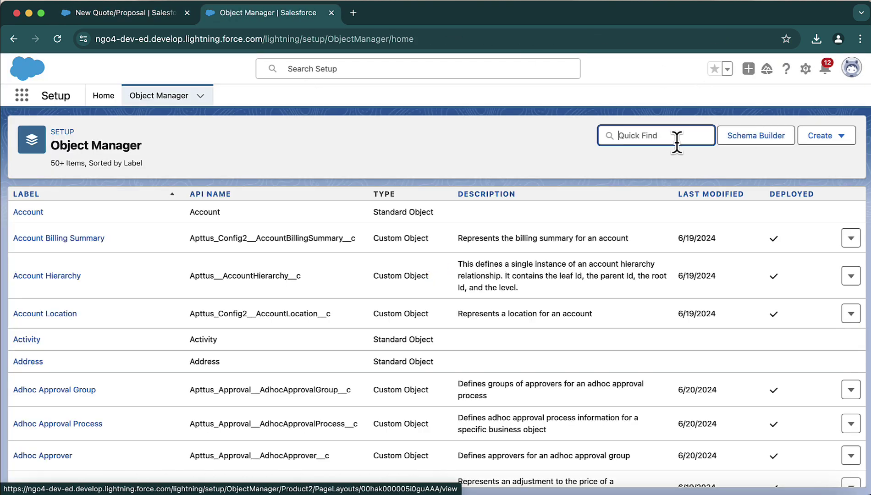
text(proposa)
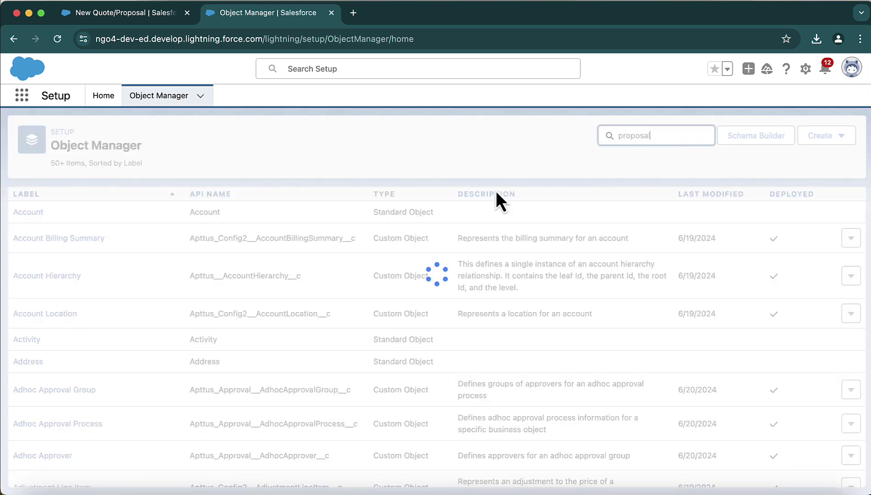
text(l)
click(618, 135)
text(/)
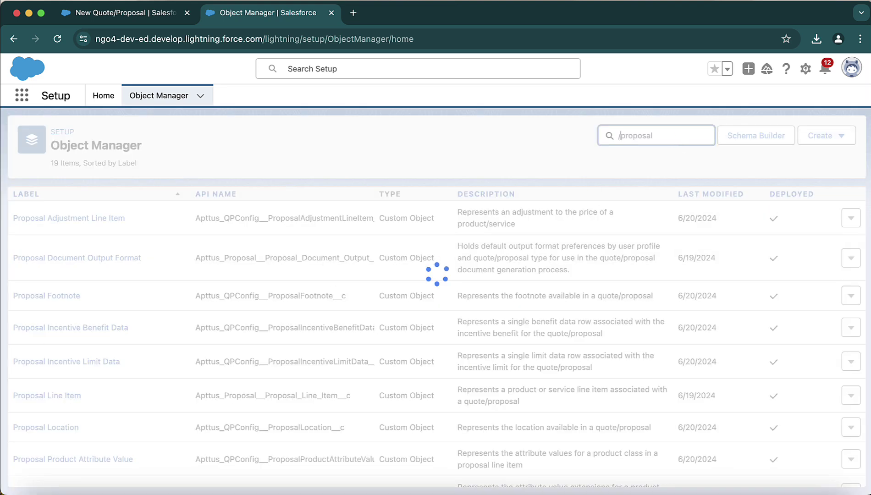
click(35, 222)
Examine the API name in the Quote/Proposal object's details, focusing on its Apttus_Proposal prefix.
drag(164, 283, 288, 284)
click(223, 279)
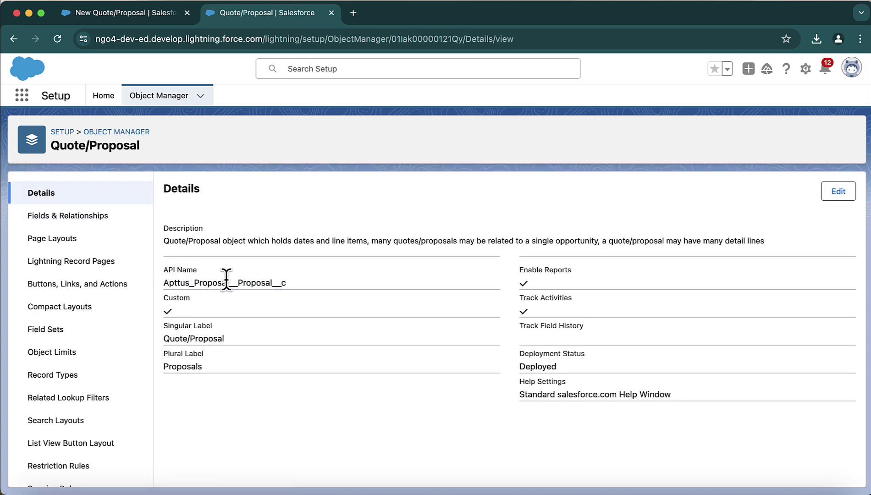
drag(228, 283, 163, 285)
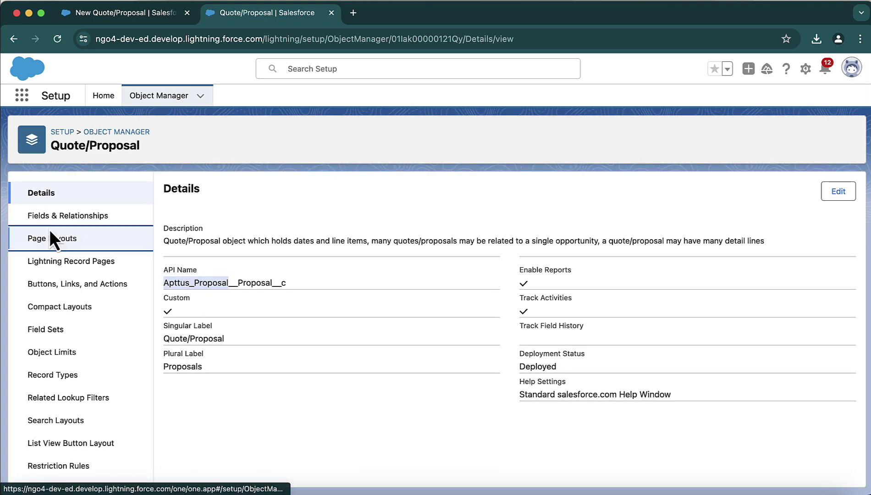
Review the page layouts and record types defined for the Quote/Proposal object.
click(46, 235)
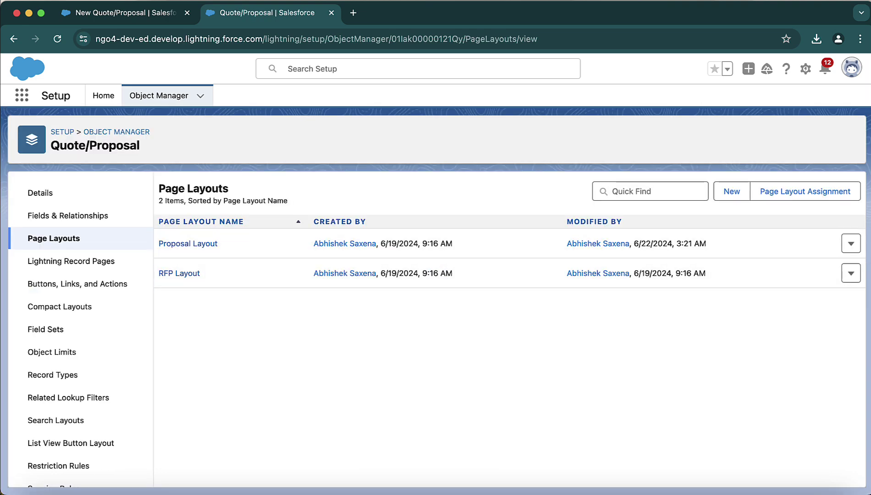
click(75, 377)
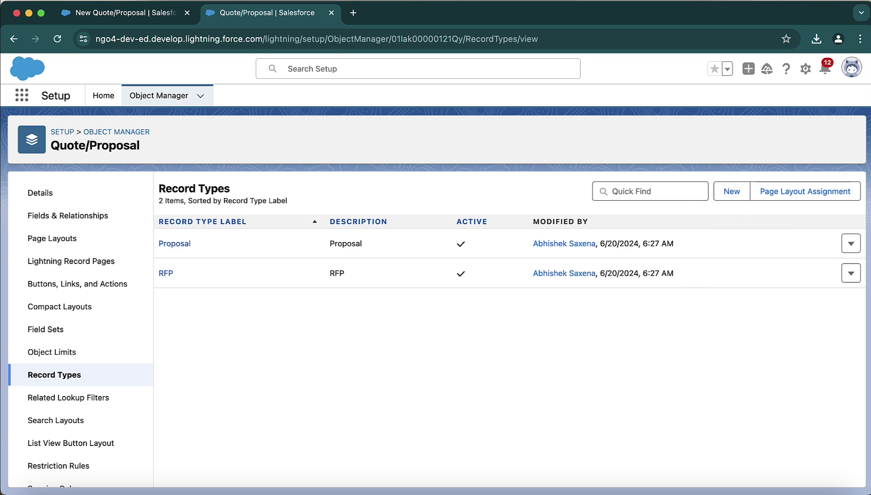
drag(189, 242, 162, 243)
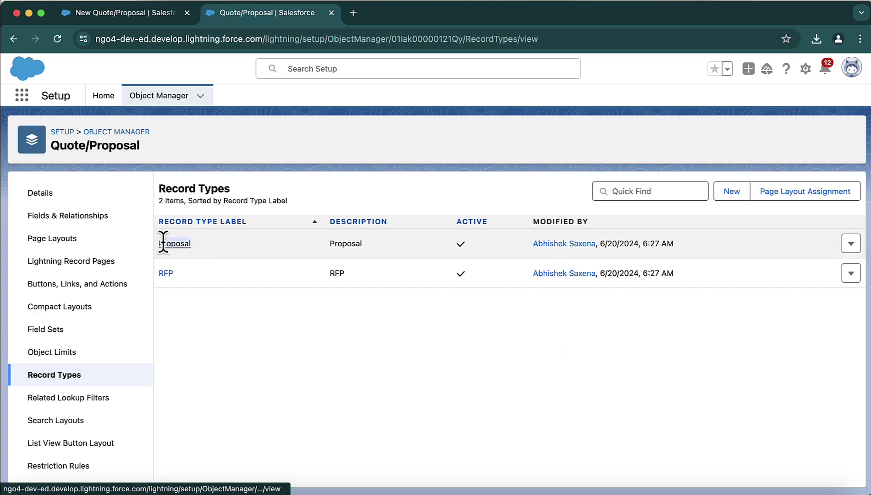
click(407, 323)
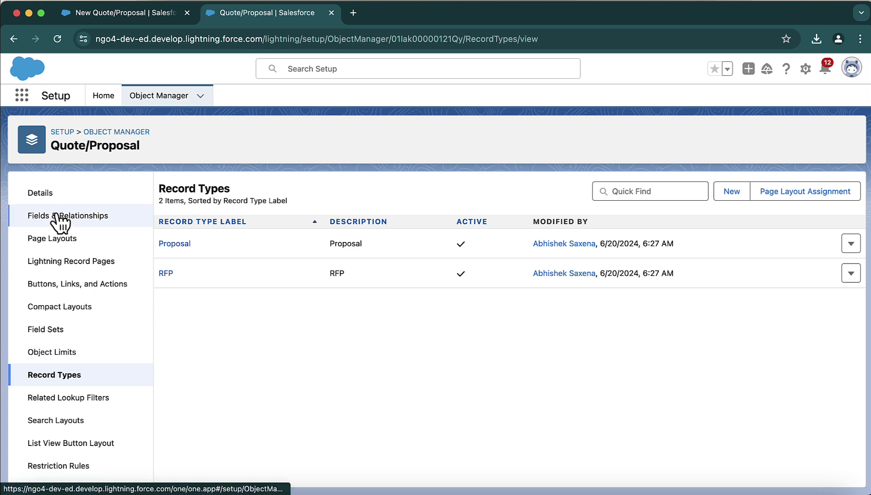
Open the Quote/Proposal object's Proposal Layout and add the Price List field below Preview in the Information section.
click(68, 241)
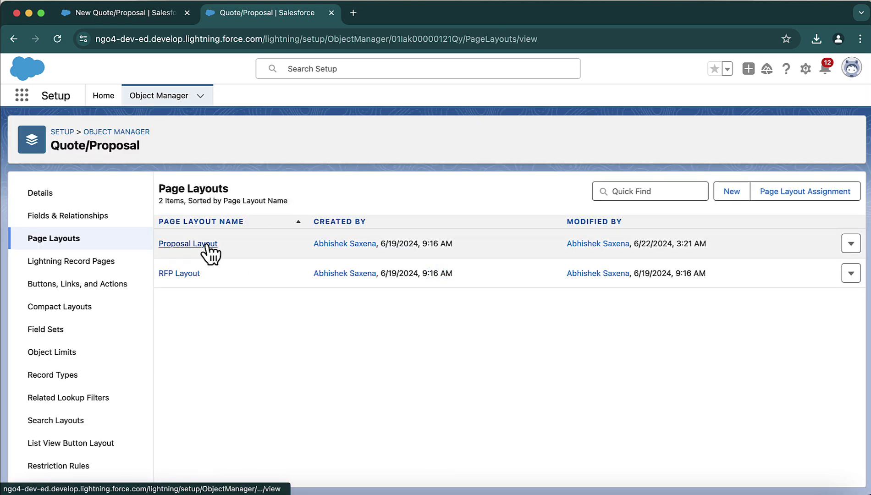
click(208, 245)
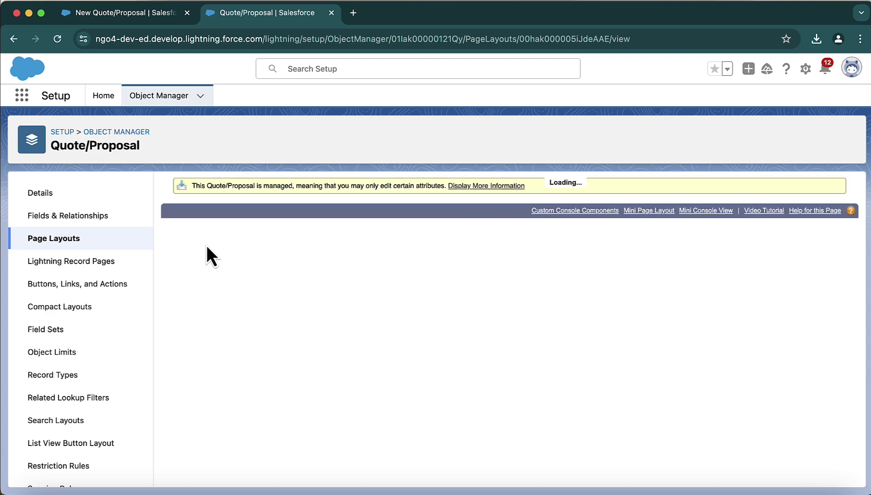
click(395, 246)
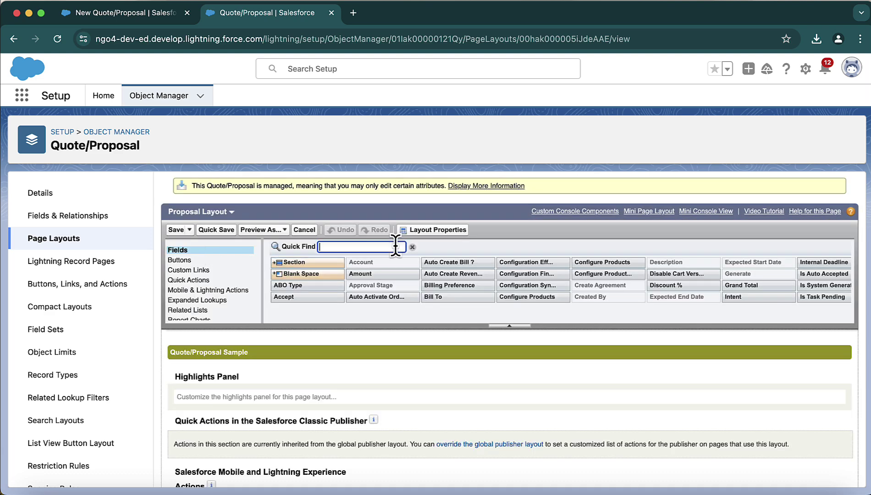
text(price)
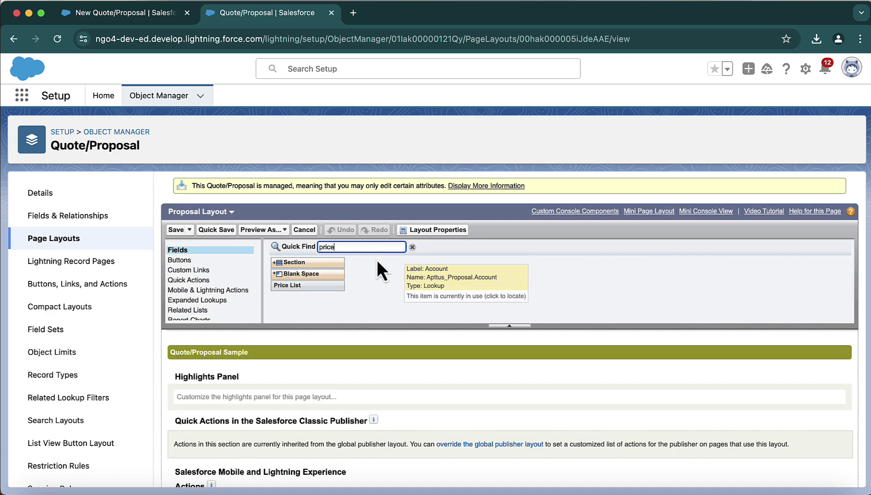
scroll(353, 371, down, 8)
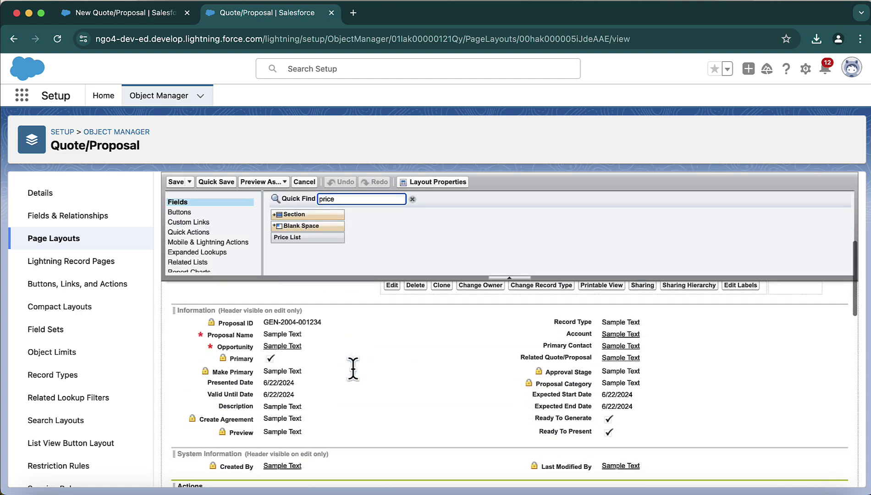
drag(319, 242, 305, 440)
Add the Configure Products field below Ready To Present in the Proposal Layout's Information section and save the layout.
drag(341, 200, 315, 202)
text(conf)
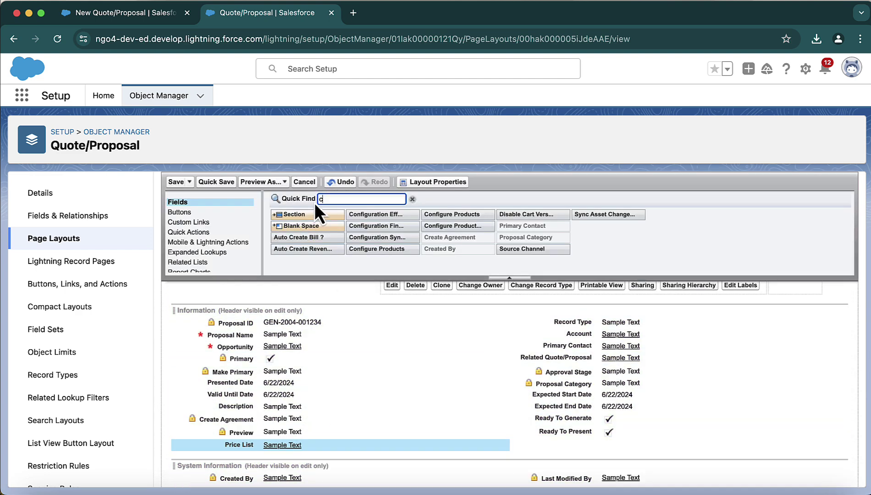
mouse_move(395, 229)
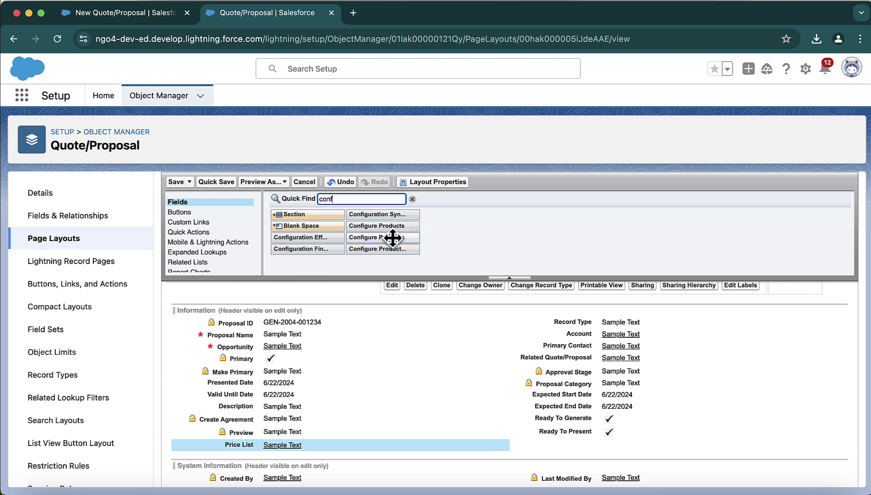
mouse_move(398, 227)
mouse_down()
mouse_move(410, 227)
mouse_move(539, 481)
mouse_move(564, 426)
mouse_move(557, 397)
mouse_up()
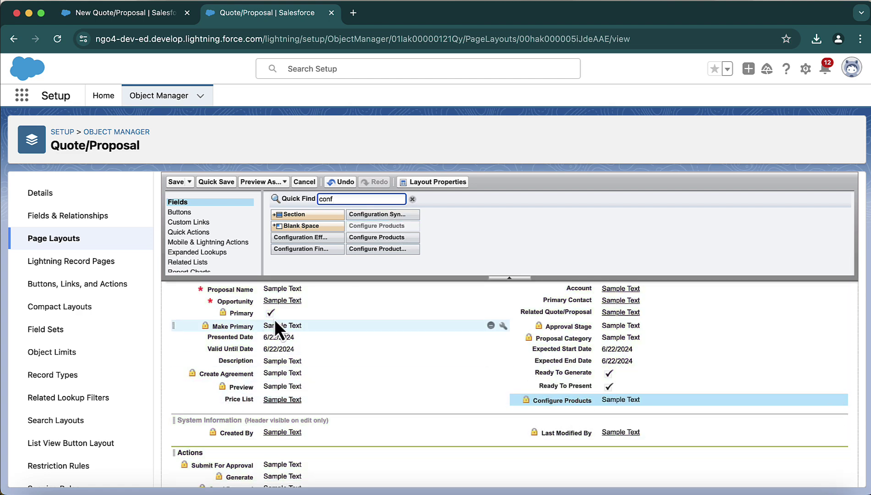
click(176, 181)
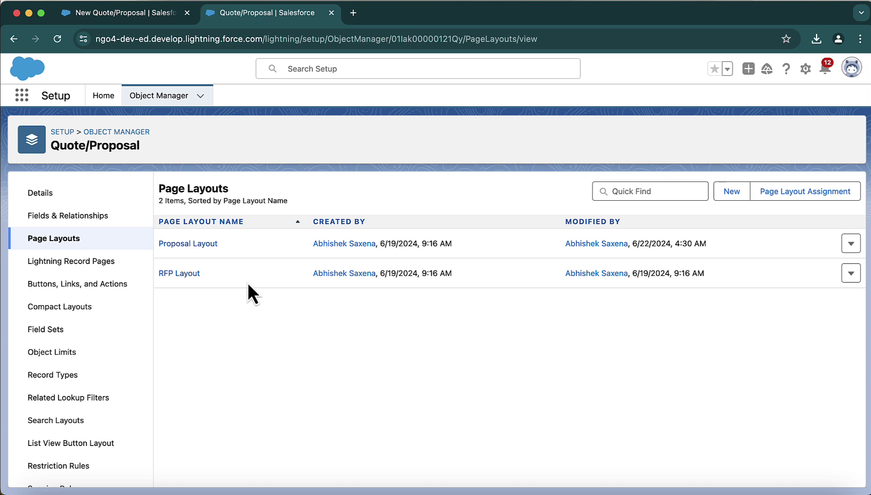
Reopen the Proposal Layout, add the Configurations related list above Line Items, and save the layout.
click(201, 244)
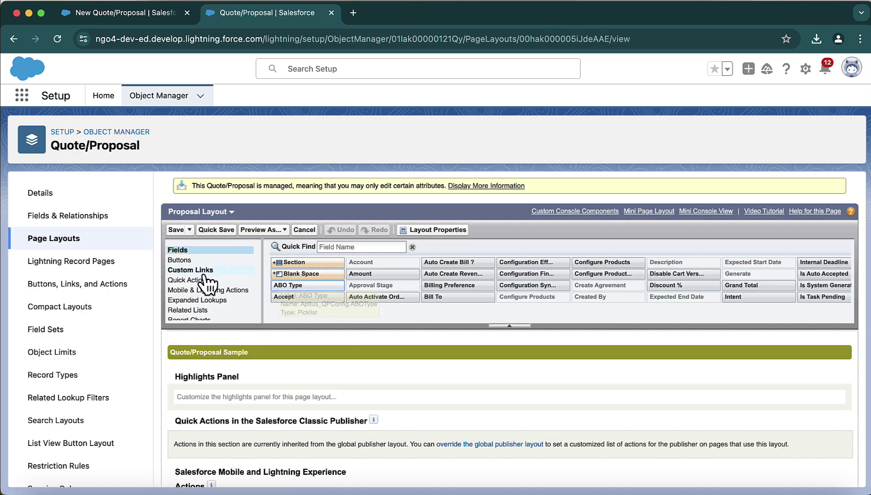
scroll(208, 284, down, 1)
click(206, 284)
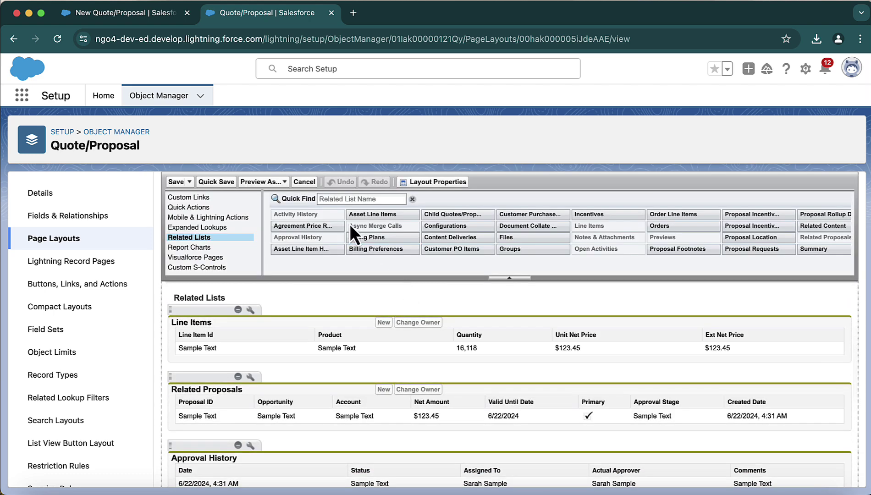
click(358, 199)
text(con)
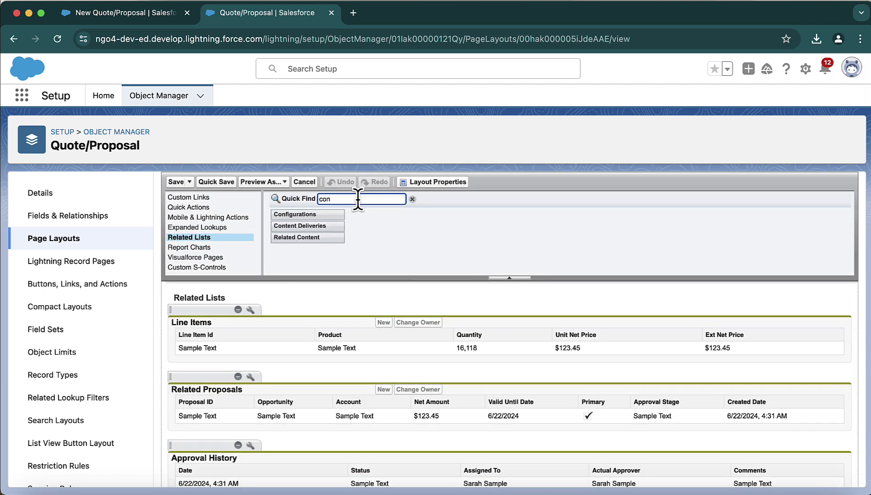
text(fi)
drag(311, 217, 306, 327)
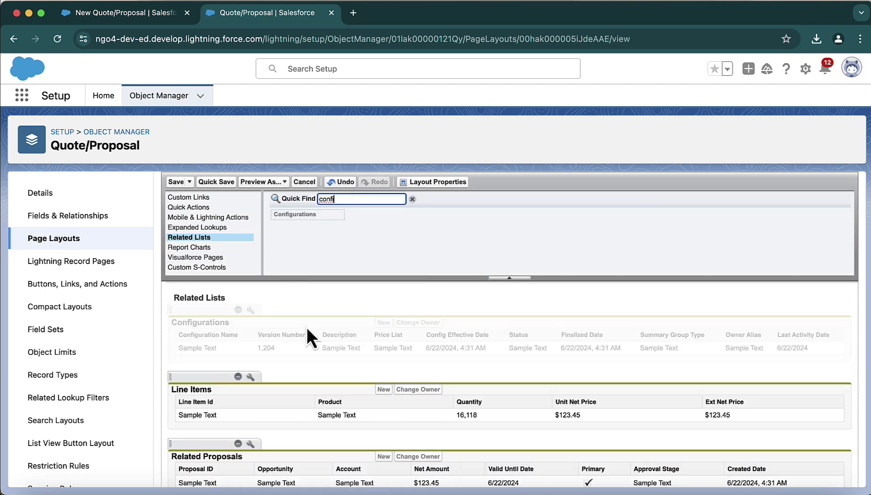
click(176, 181)
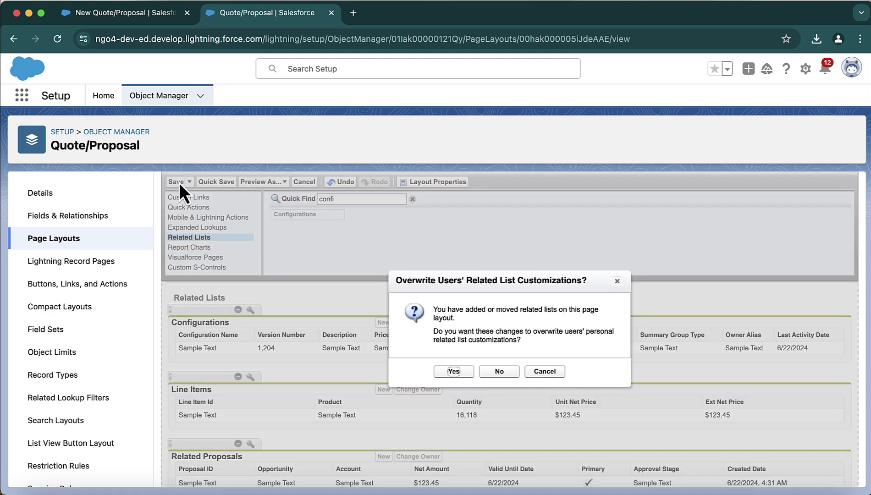
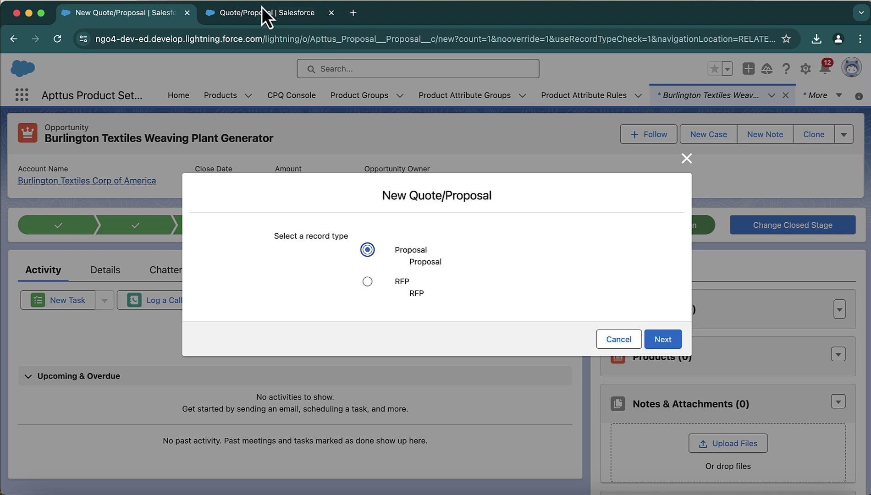
Open the Quote/Proposal object's Proposal Layout in the other browser tab, search for "oppo", and check the Opportunity field in the Information section.
click(264, 14)
click(102, 219)
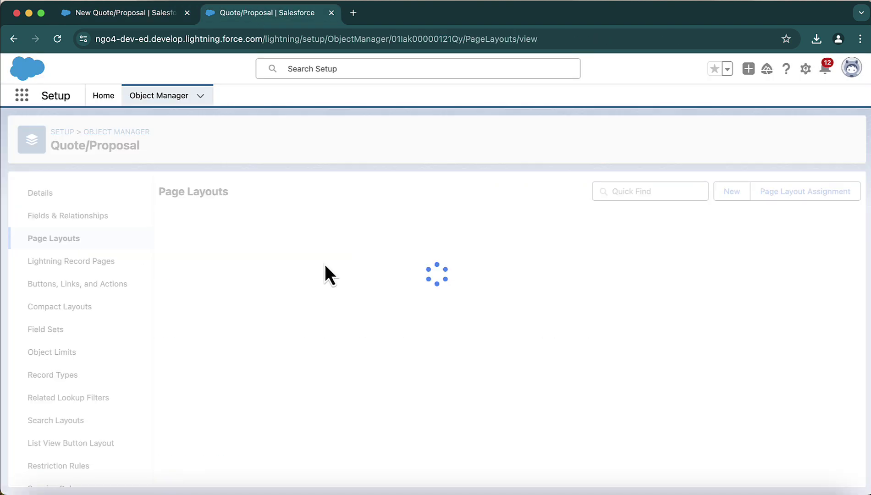
click(192, 243)
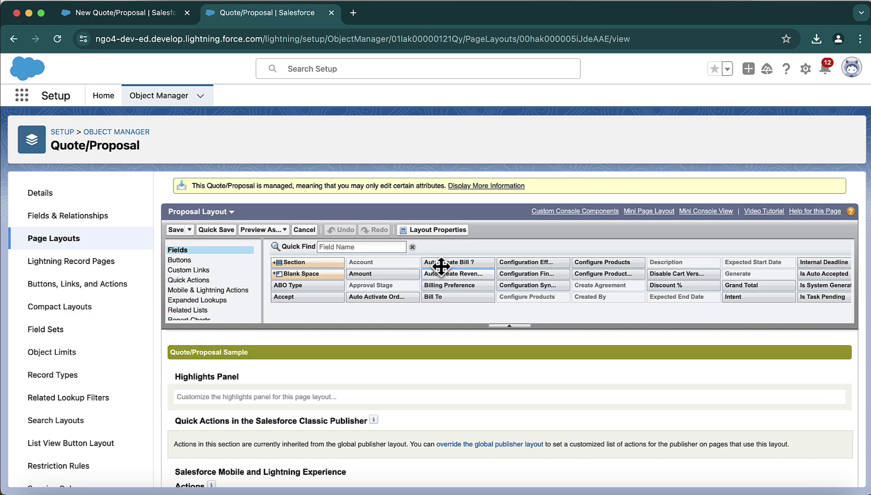
click(385, 247)
text(oppo)
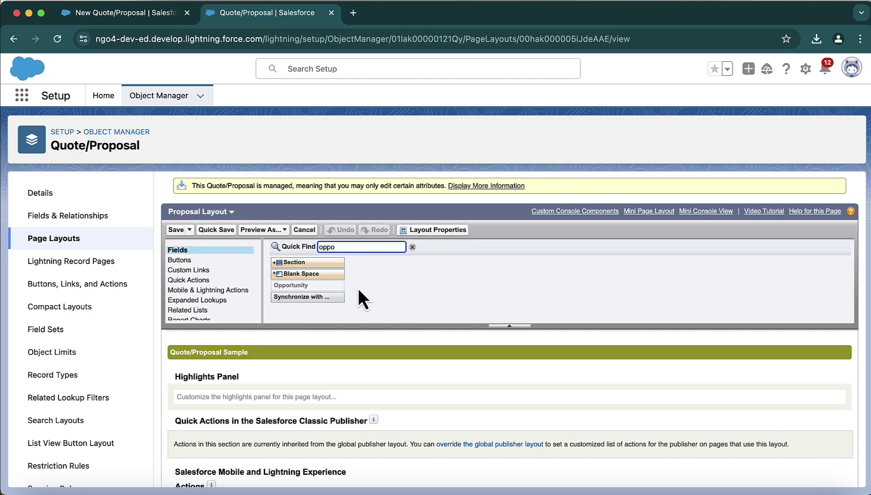
scroll(329, 291, down, 5)
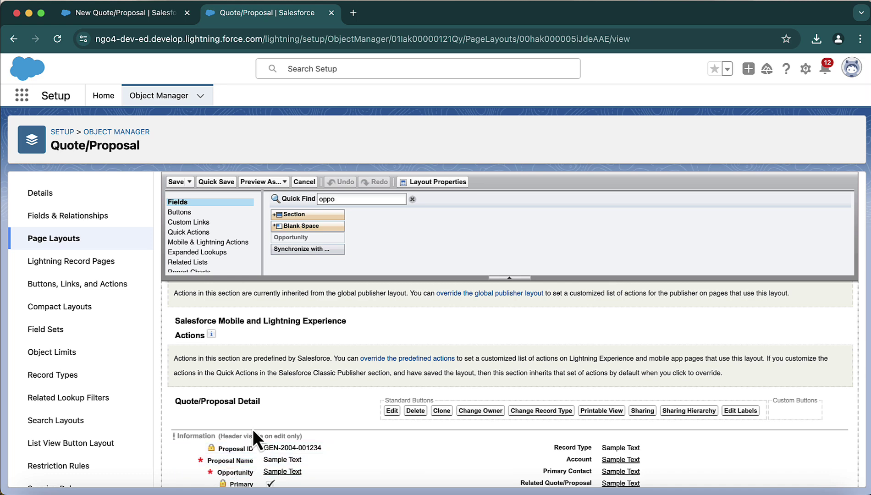
scroll(252, 429, down, 2)
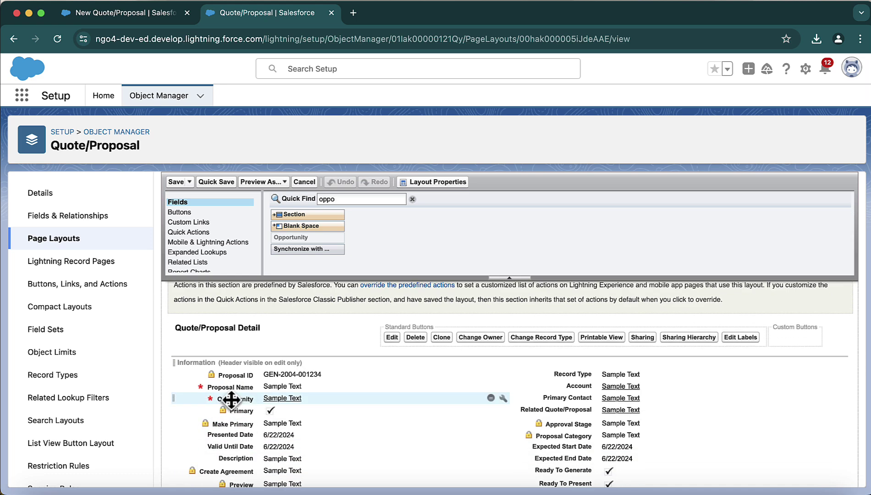
Return to the new quote's browser tab, continue with the Proposal record type, and name the proposal "Test Demo Product _ V1".
click(116, 14)
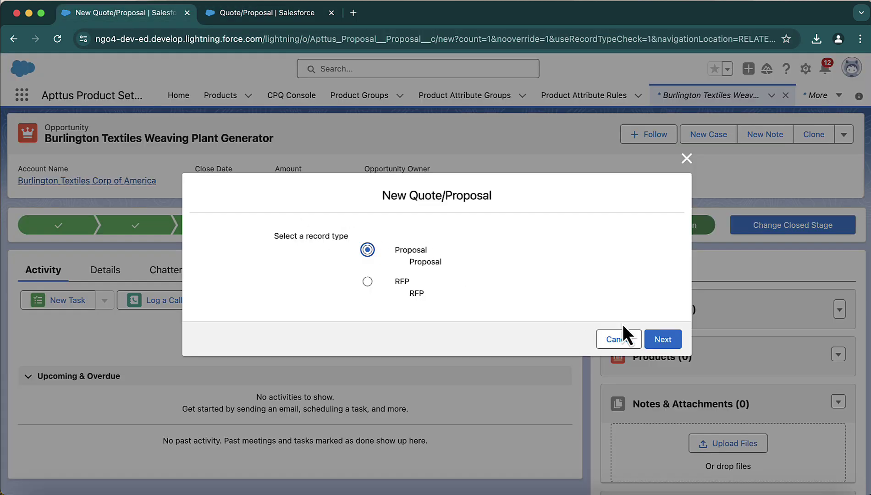
click(672, 341)
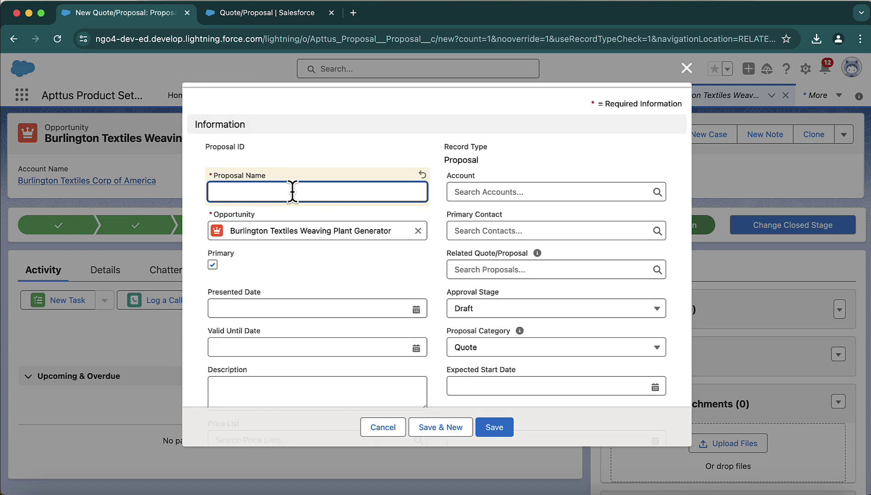
text(Test Demo )
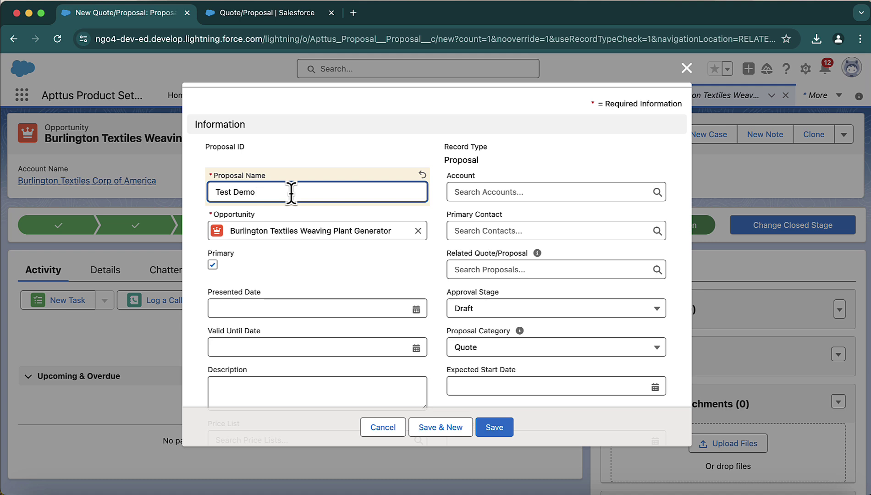
text(Product _ V1)
click(327, 283)
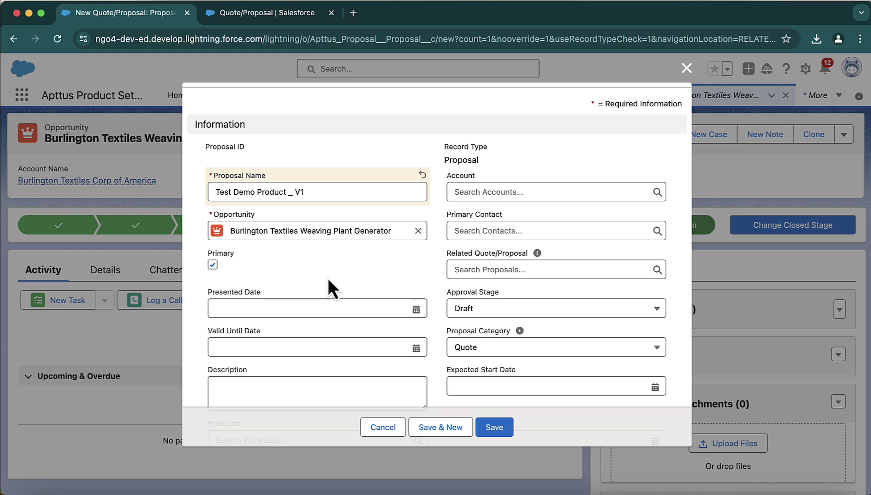
Set the new proposal's Account to Burlington Textiles Corp of America.
scroll(328, 275, down, 1)
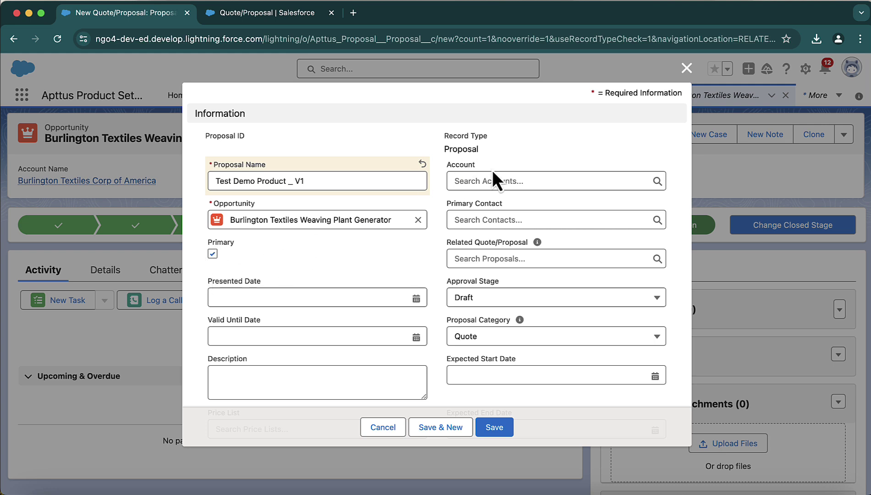
click(475, 181)
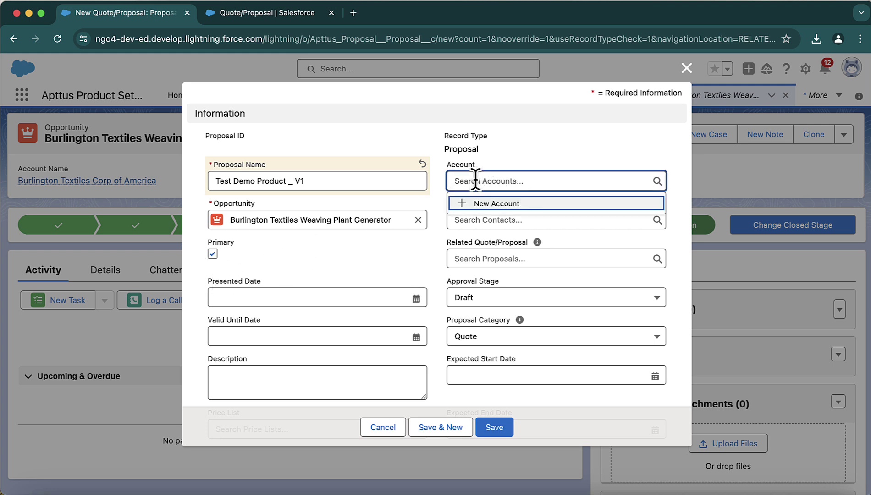
scroll(509, 194, up, 2)
click(510, 222)
text(burl)
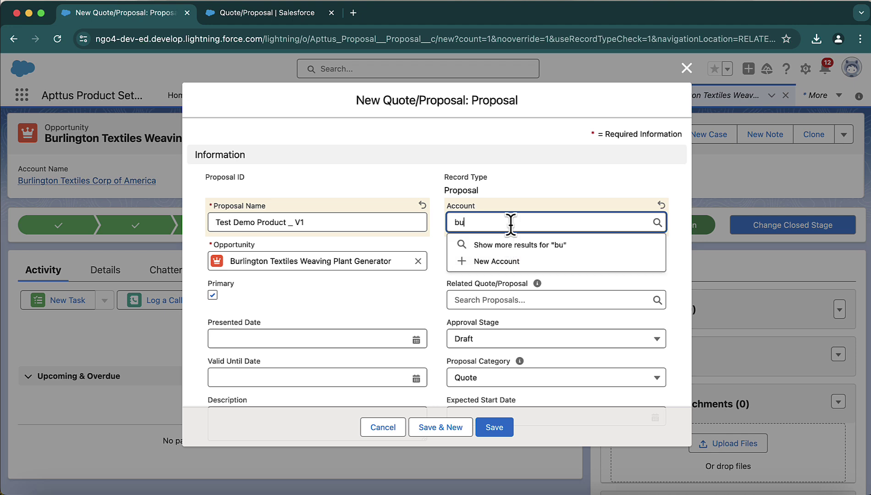
click(515, 260)
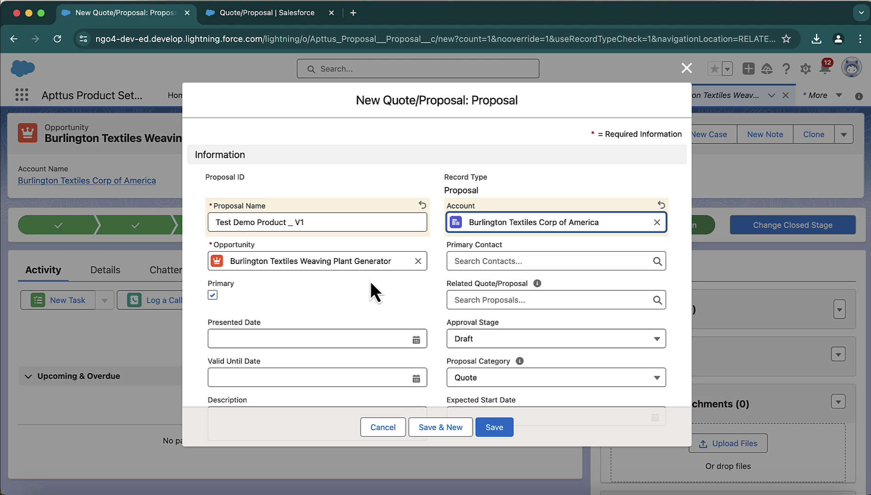
Set the new proposal's Price List to USD Pricebook and save the record.
scroll(369, 280, down, 3)
scroll(369, 279, up, 1)
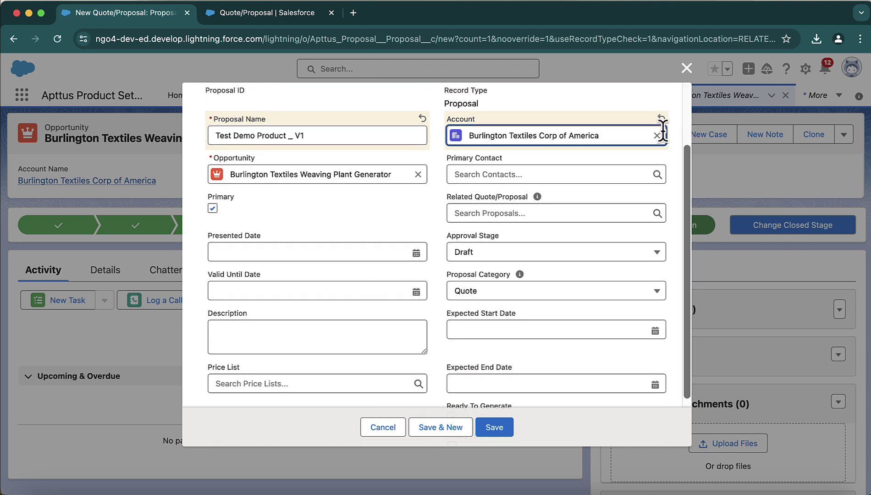
scroll(426, 238, down, 3)
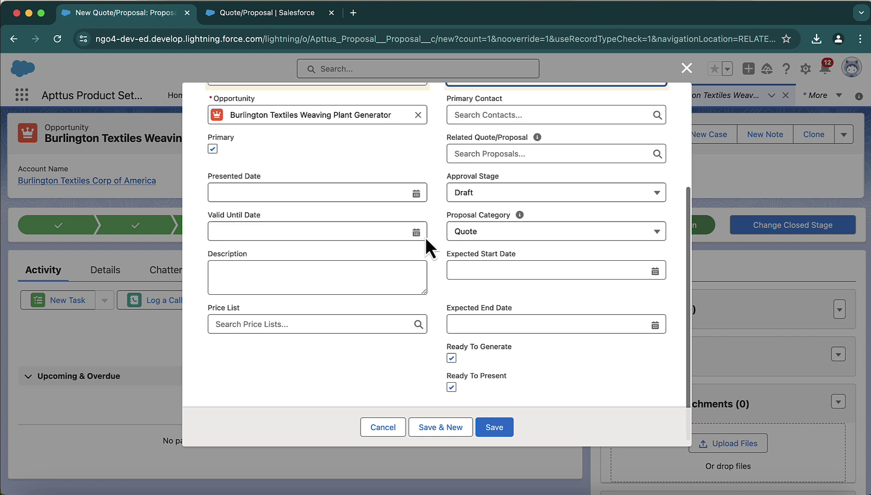
click(360, 321)
click(351, 367)
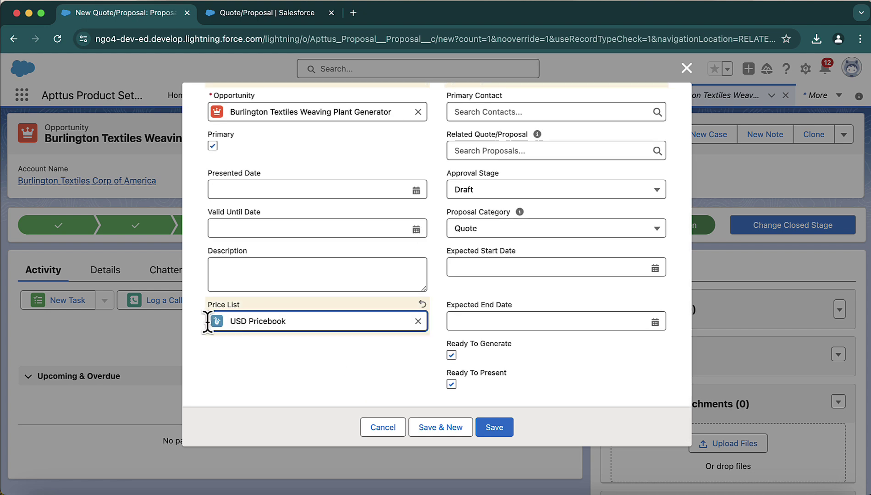
scroll(269, 342, up, 2)
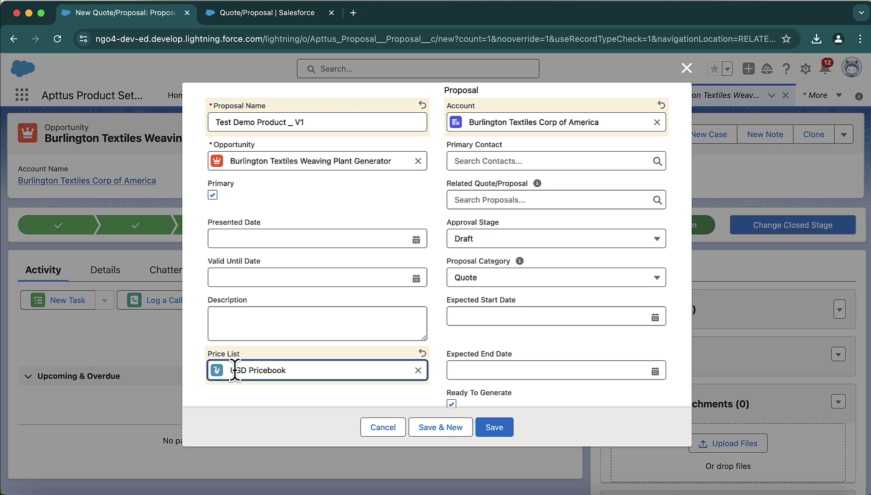
click(503, 425)
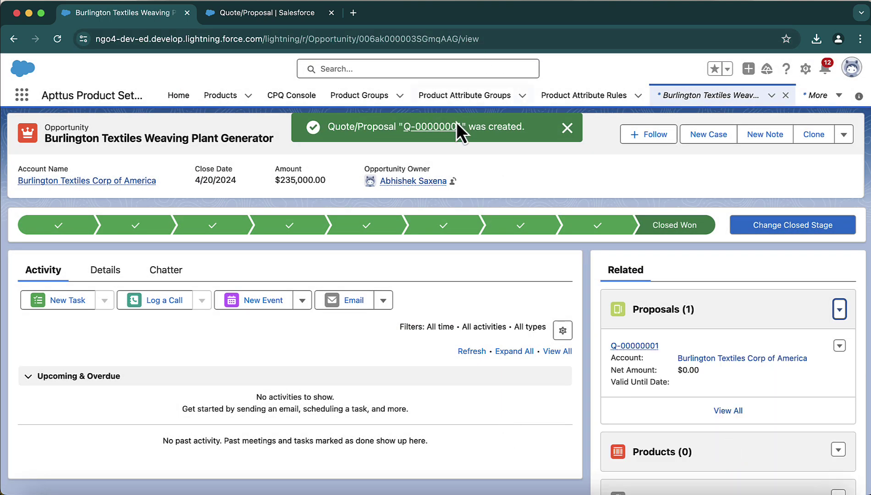
Open the newly created quote, change its Proposal Category to Proposal, and save the record.
click(456, 124)
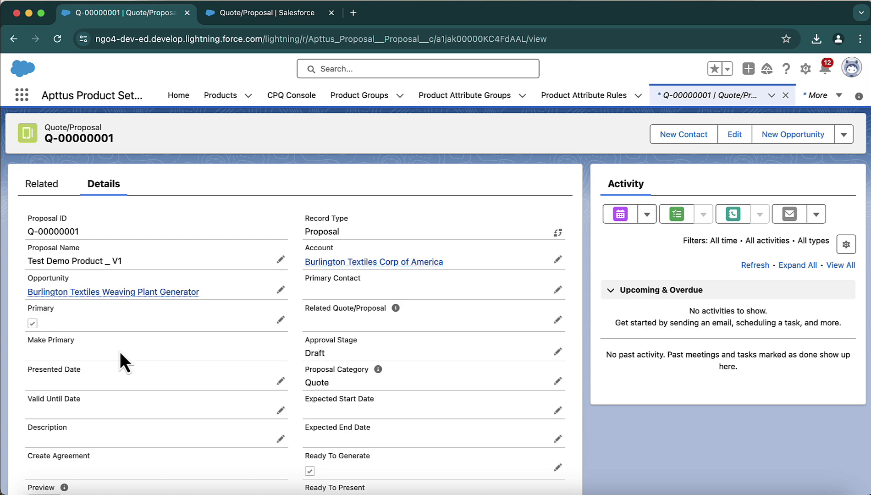
scroll(120, 351, down, 2)
double_click(453, 363)
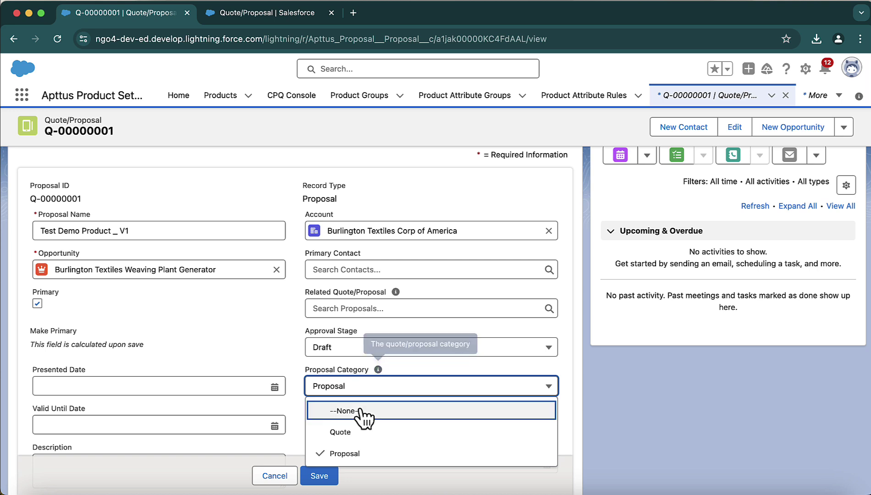
click(343, 454)
click(326, 476)
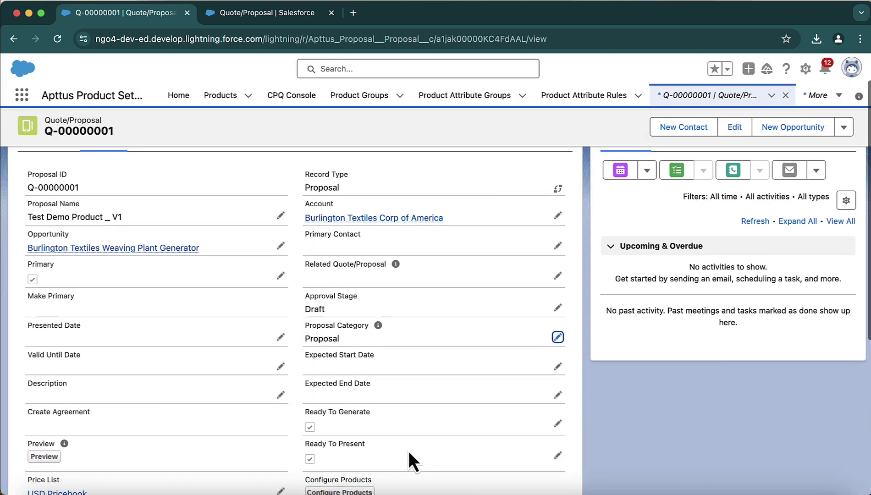
Locate Configure Products on the quote, search the Quote/Proposal object's fields for "configu", and open the Apttus_QPConfig__Configure__c definition.
scroll(408, 451, down, 2)
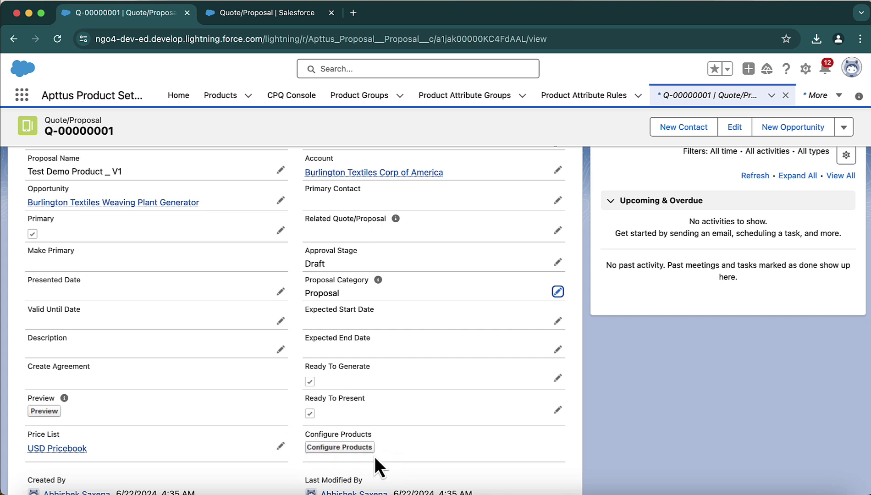
mouse_move(306, 430)
mouse_down()
mouse_move(373, 431)
mouse_move(379, 443)
mouse_up()
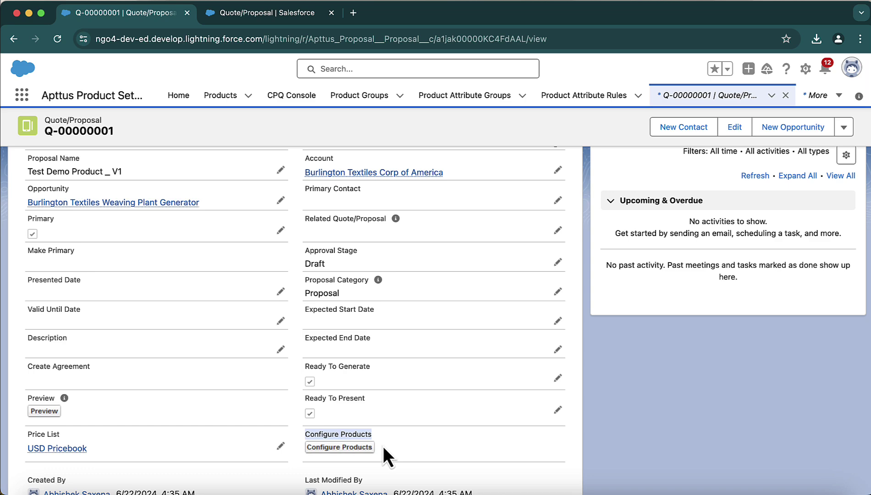
click(285, 14)
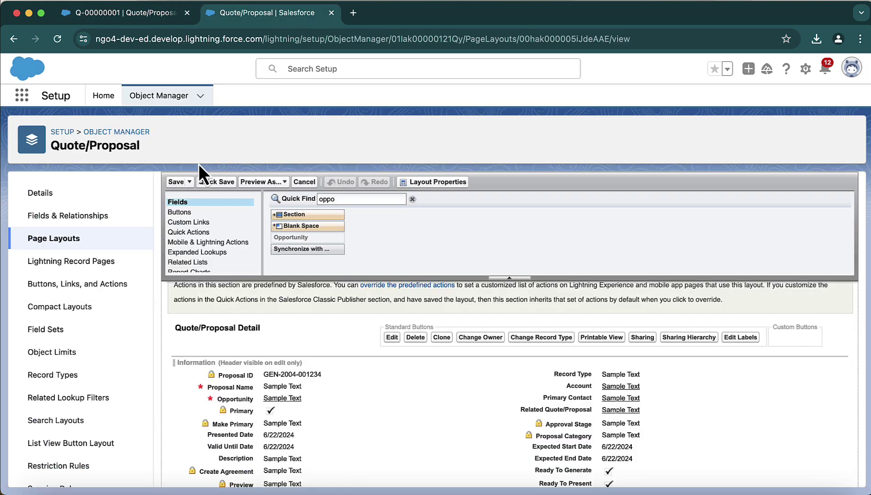
click(74, 216)
click(480, 192)
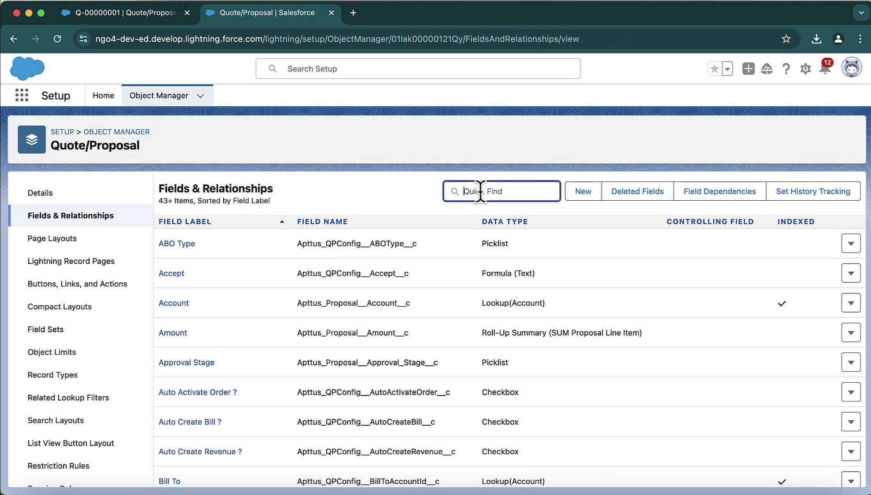
text(configu)
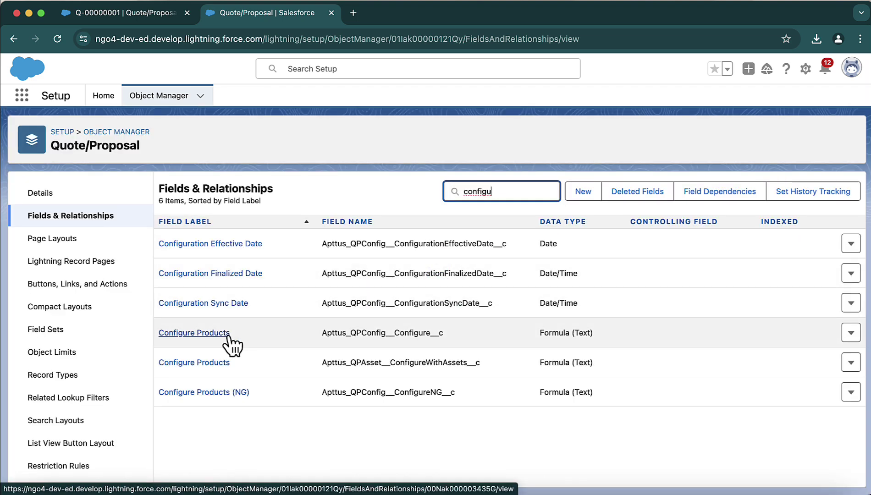
click(228, 336)
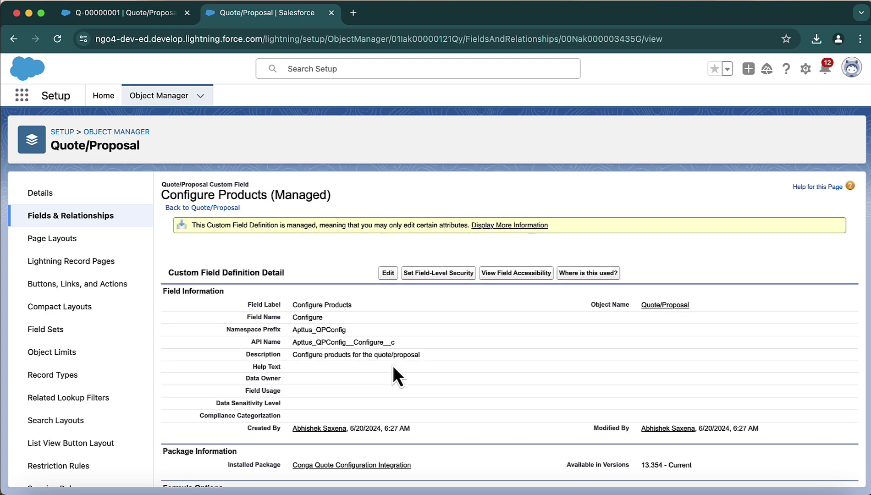
Examine the Configure Products formula, including its price list condition, ProposalConfiguration page link, flow parameter, and button image reference.
scroll(393, 376, down, 2)
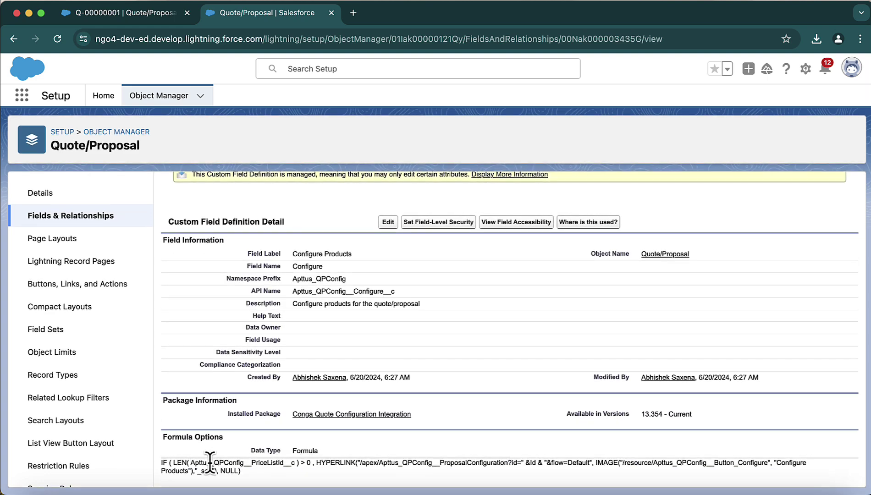
double_click(210, 462)
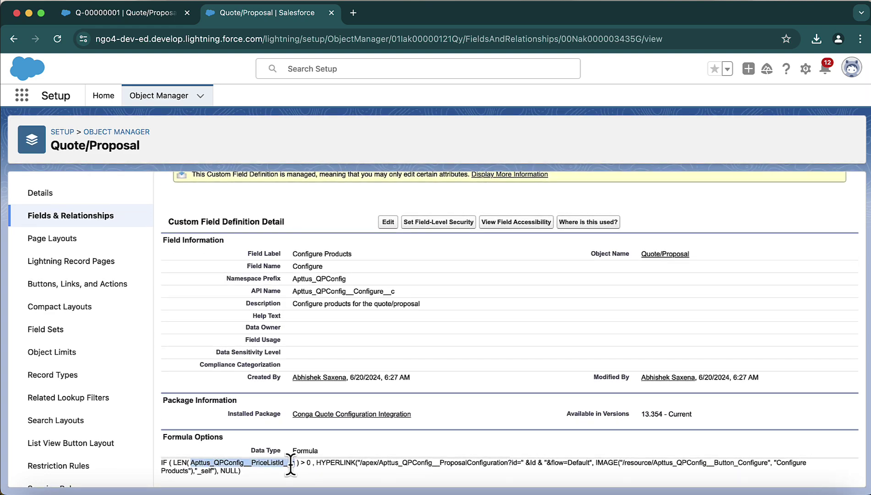
click(300, 486)
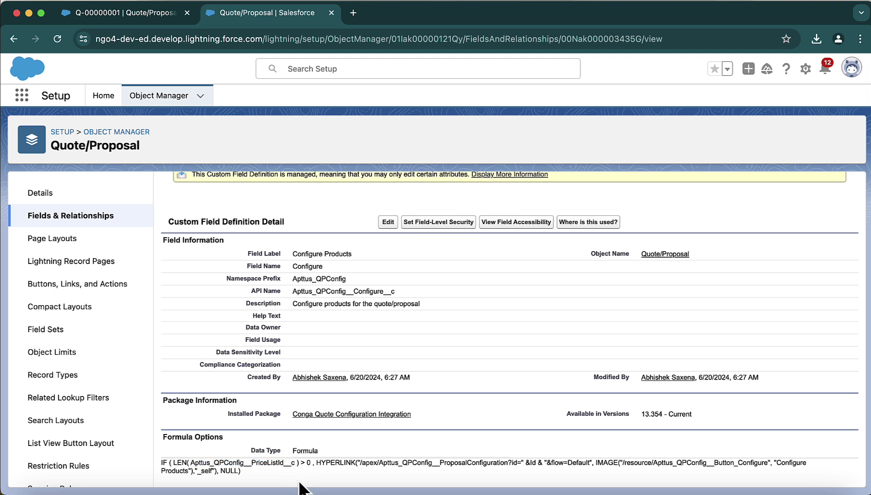
double_click(258, 462)
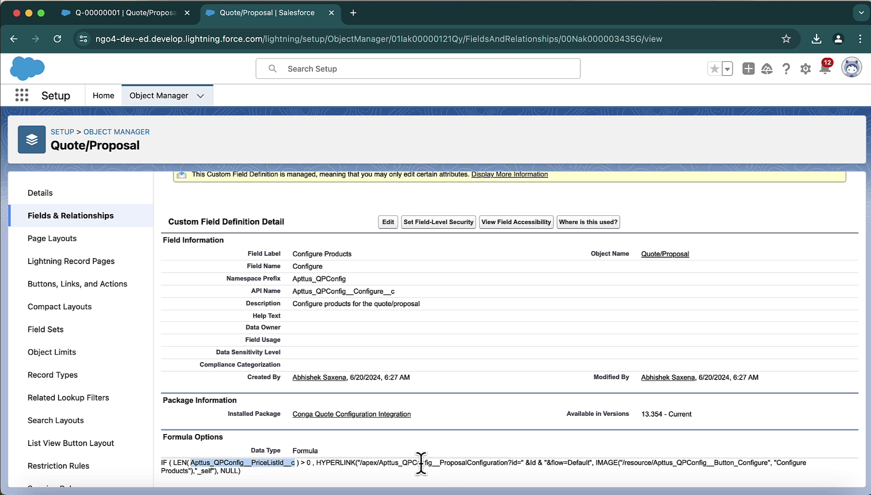
drag(381, 462, 507, 463)
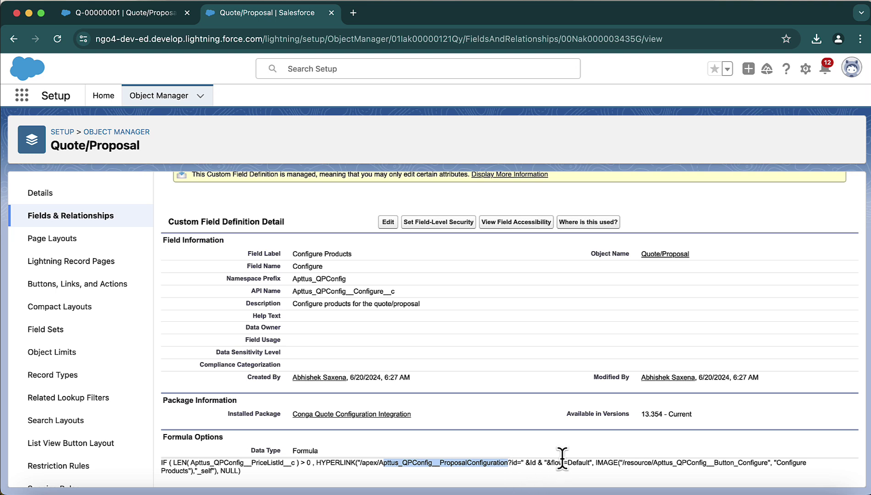
click(578, 462)
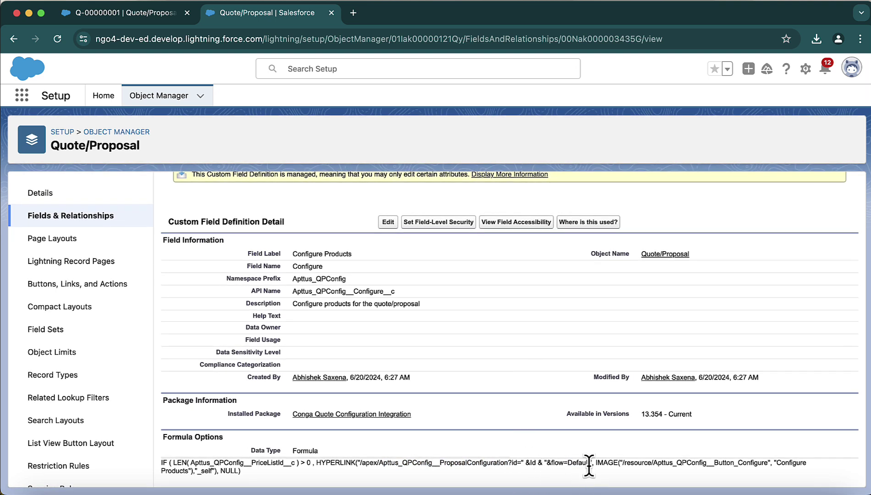
drag(589, 463, 568, 463)
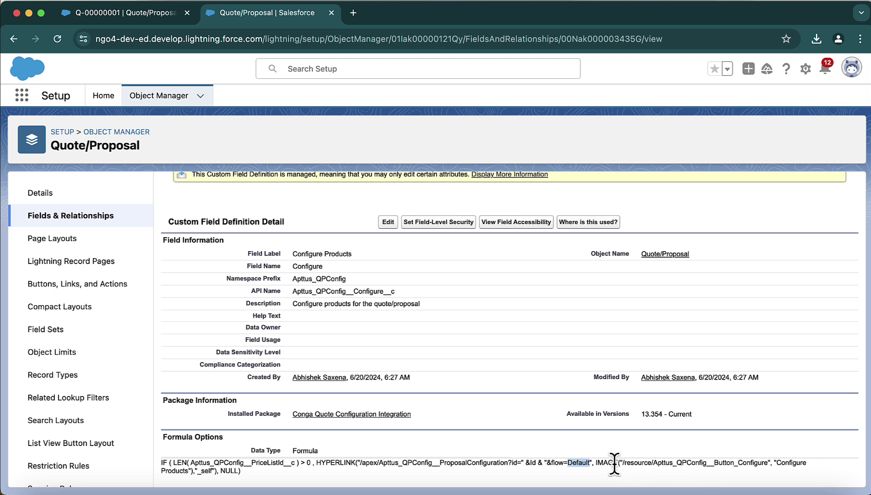
drag(622, 462, 214, 471)
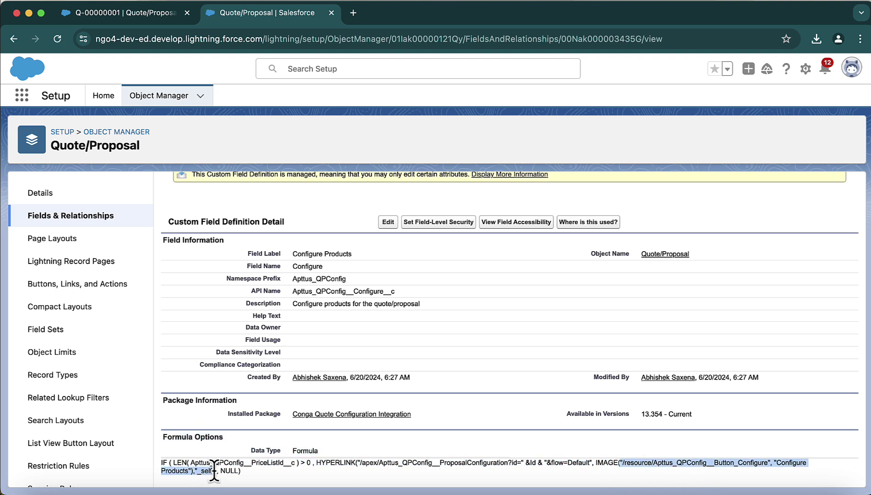
Return to the quote record's browser tab and launch Configure Products.
click(131, 21)
scroll(401, 368, down, 1)
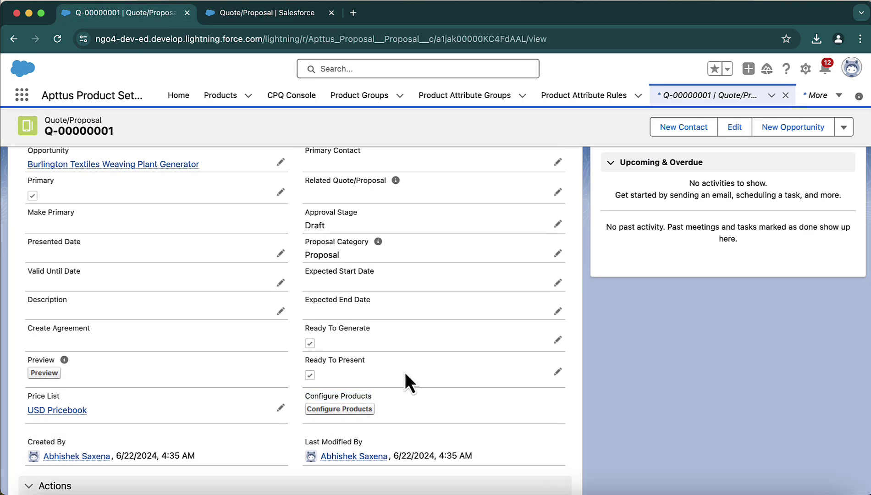
click(362, 410)
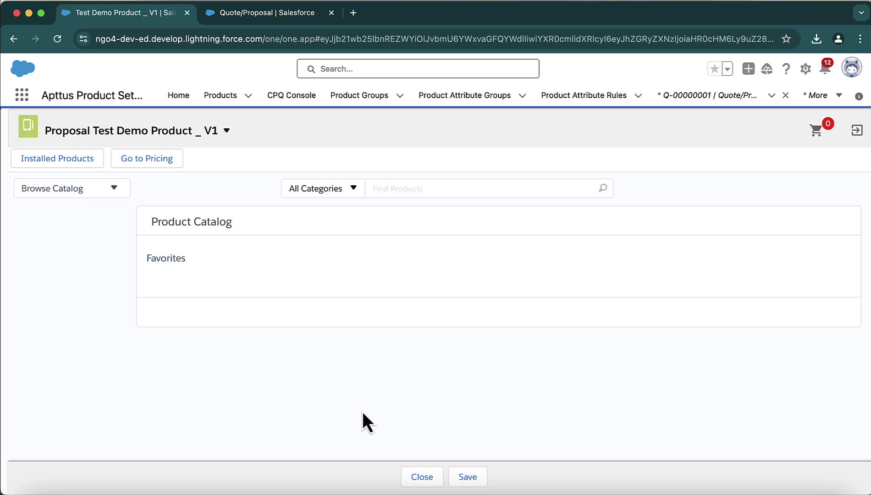
Run a blank product search in the catalog, add Test Conga Product to the cart, and open the full cart.
click(494, 188)
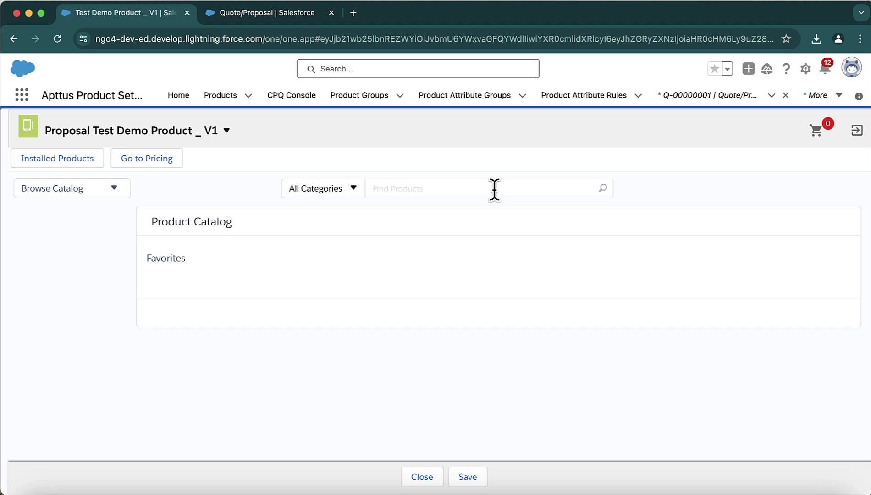
key(Return)
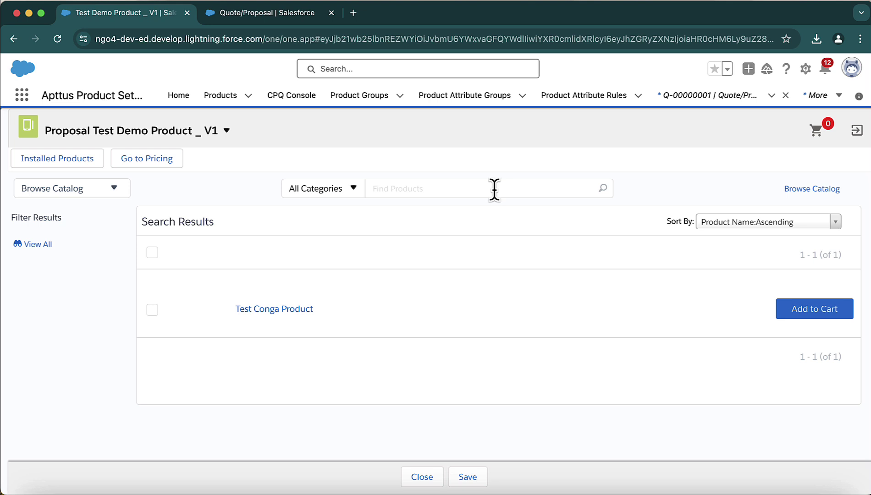
click(831, 315)
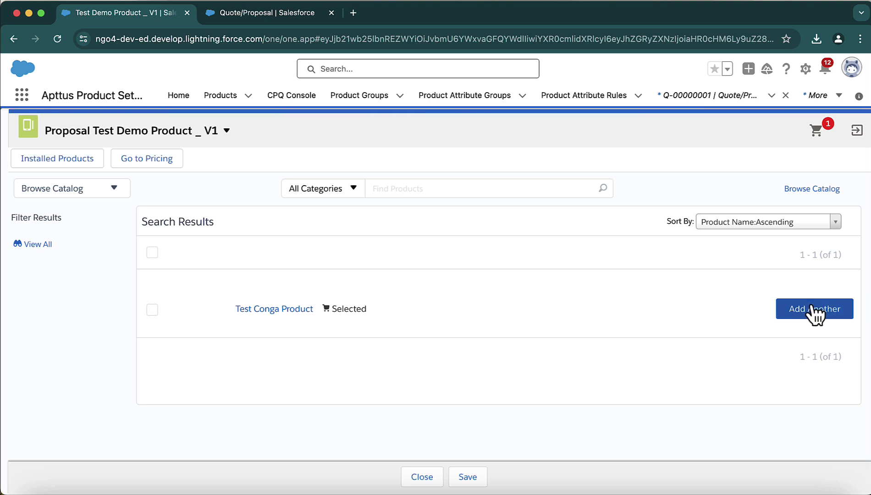
click(819, 137)
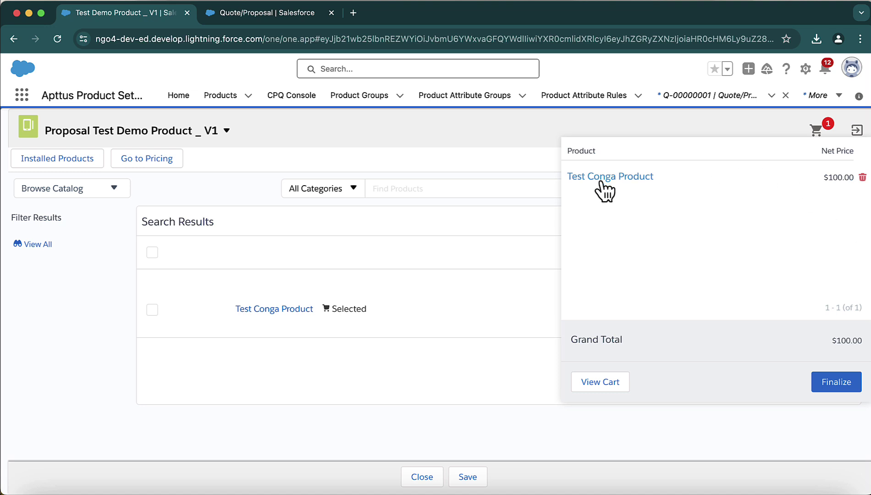
click(586, 383)
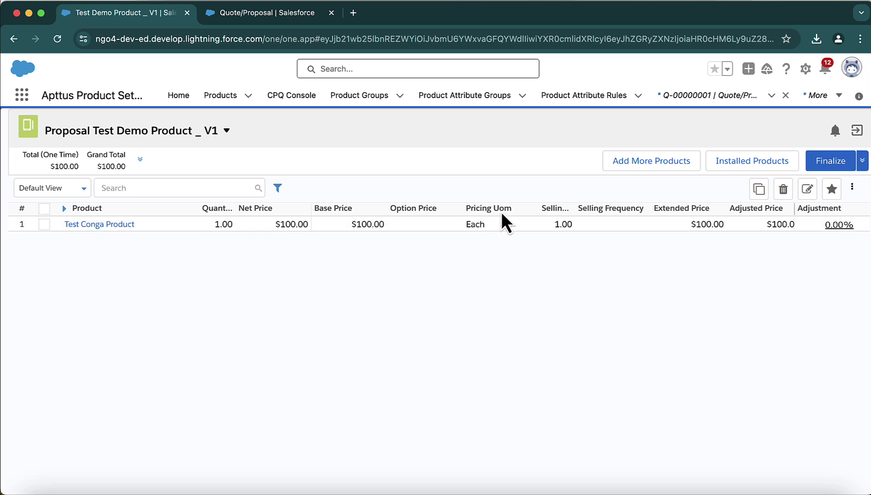
Look over the cart's view choices and the Create New View dialog, leaving it without saving a view.
click(74, 188)
click(75, 213)
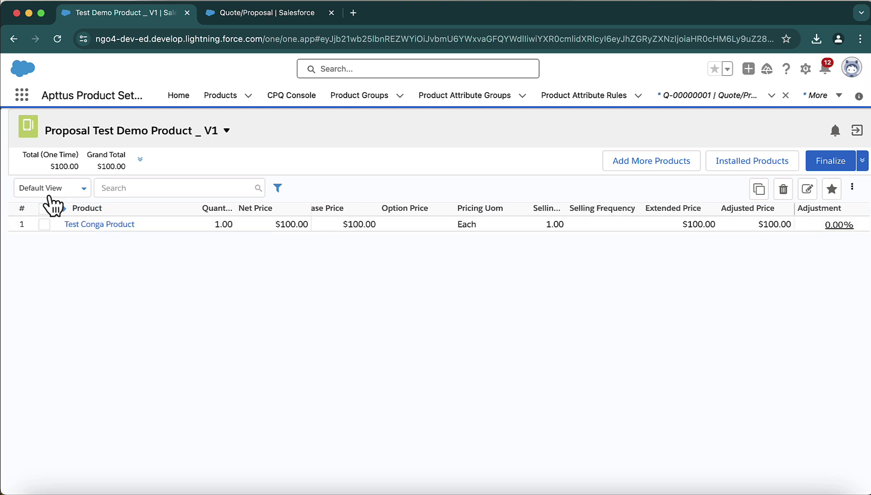
click(87, 187)
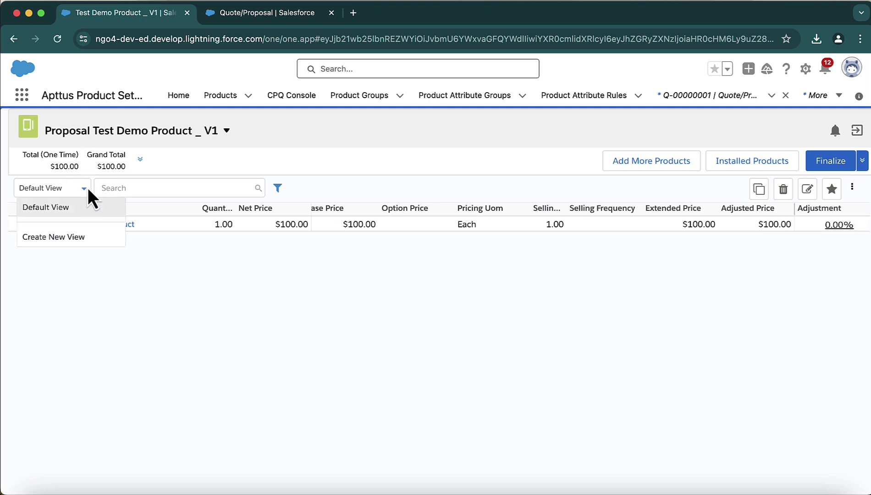
click(71, 237)
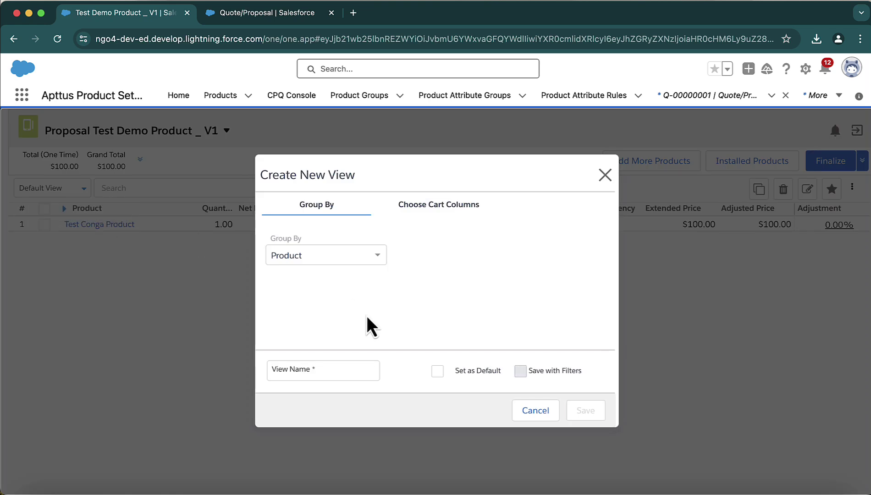
scroll(367, 317, down, 3)
scroll(366, 314, up, 3)
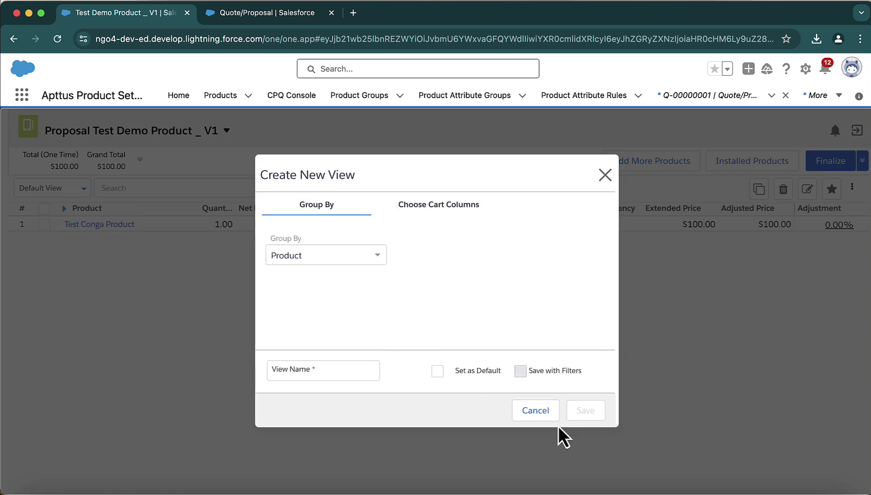
click(543, 419)
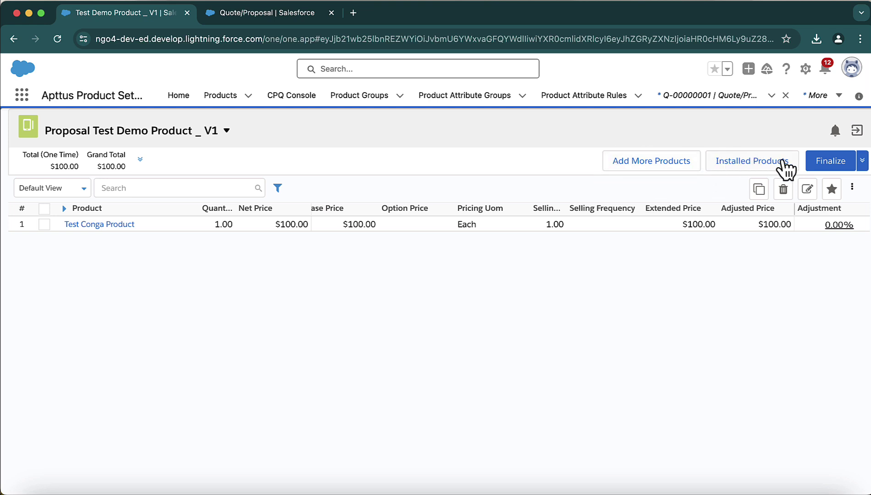
Review the cart's additional actions, such as Reprice and Send Proposal, and inspect the Base Price and Extended Price of Test Conga Product.
click(861, 161)
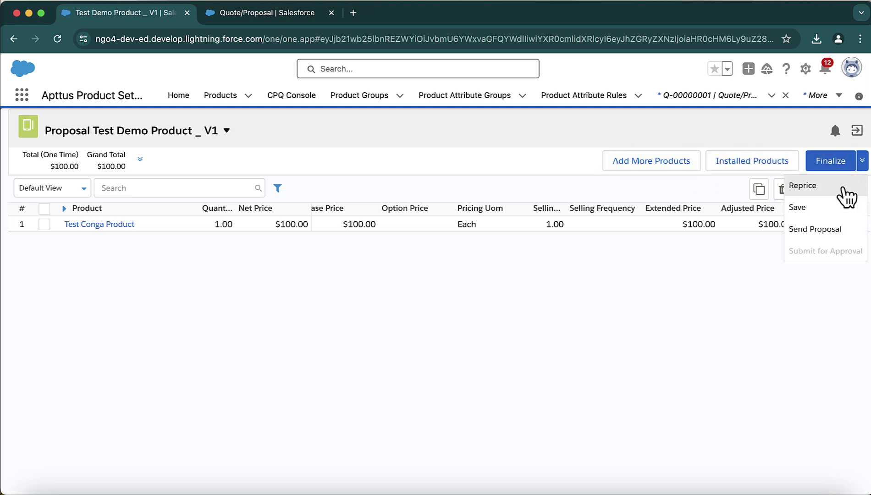
click(701, 362)
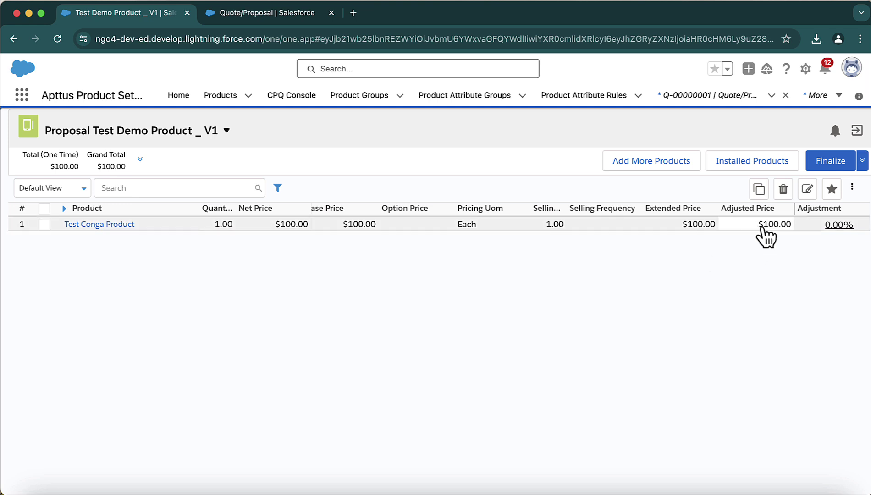
scroll(330, 227, left, 1)
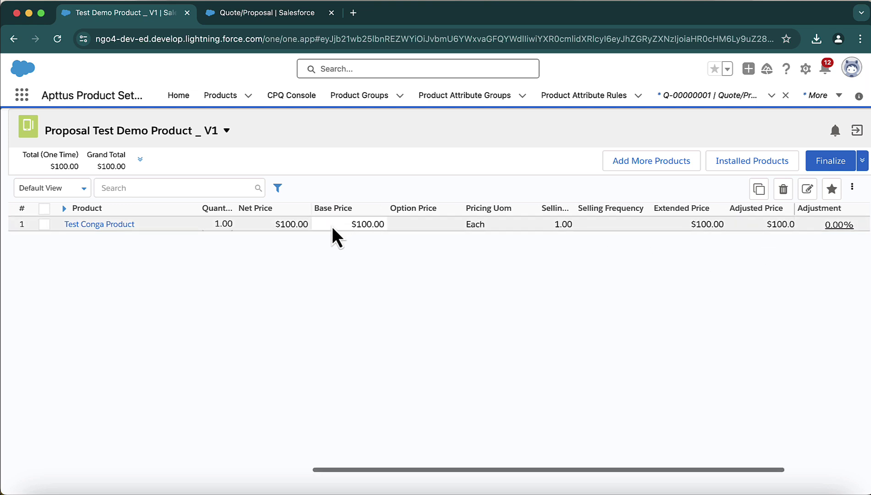
drag(349, 225, 385, 225)
drag(682, 225, 715, 226)
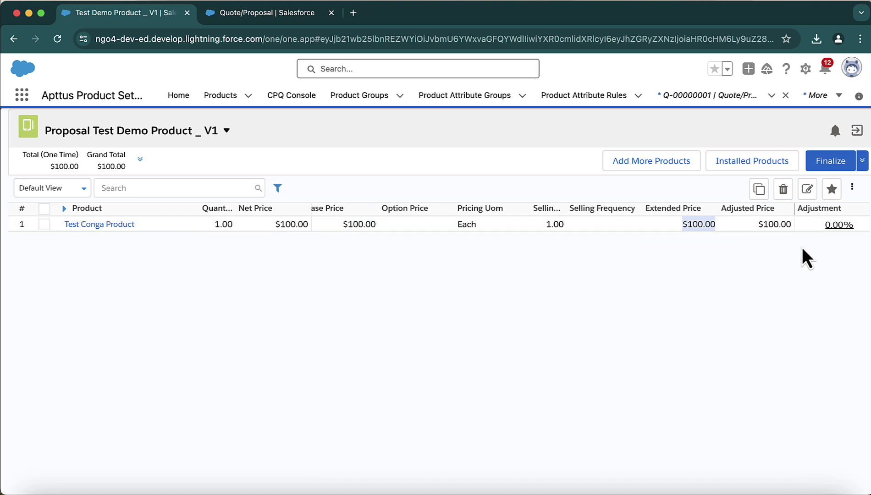
click(780, 251)
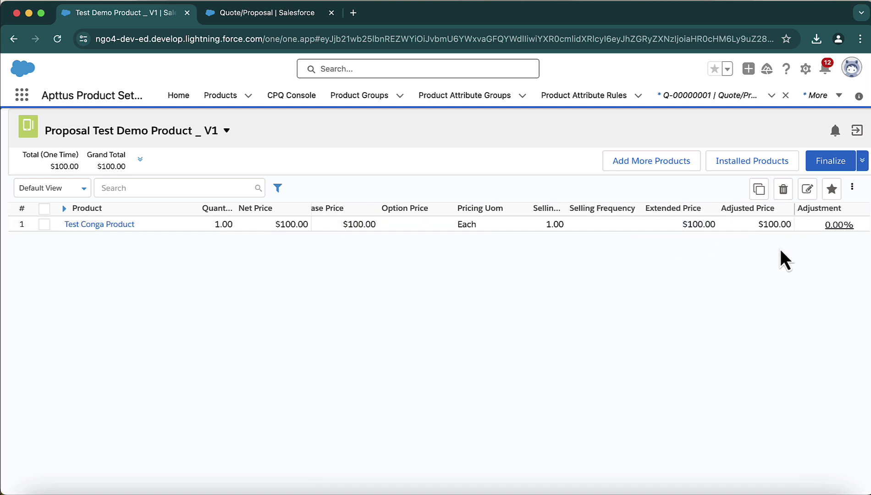
Apply a % Discount adjustment of 10 to the Test Conga Product line.
click(840, 225)
click(628, 267)
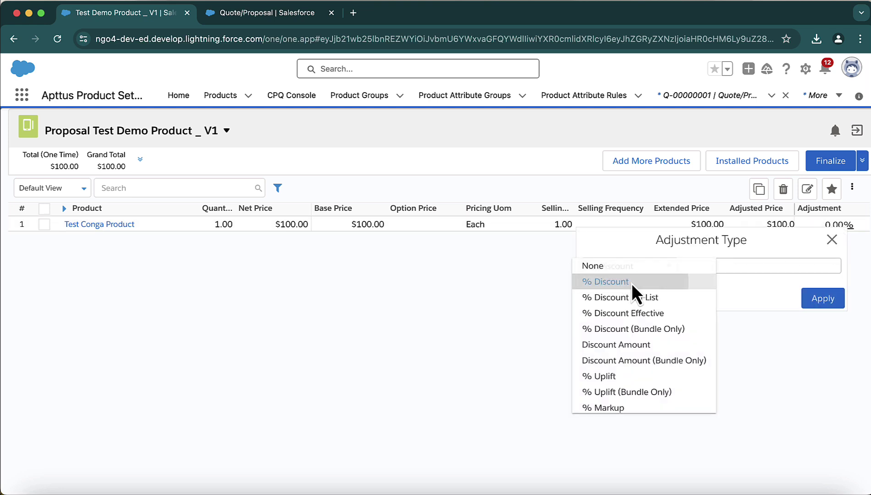
click(580, 280)
click(766, 266)
text(10)
click(820, 297)
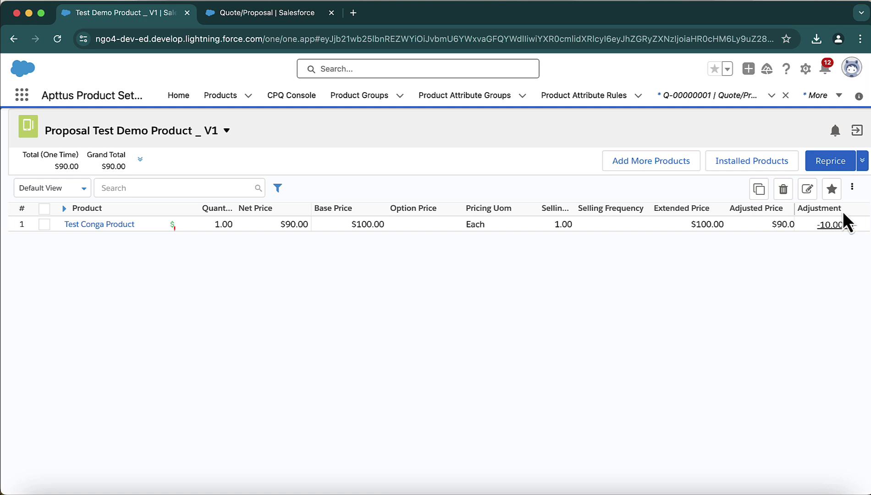
Reprice the cart with the discount and finalize it to return to the quote.
click(821, 166)
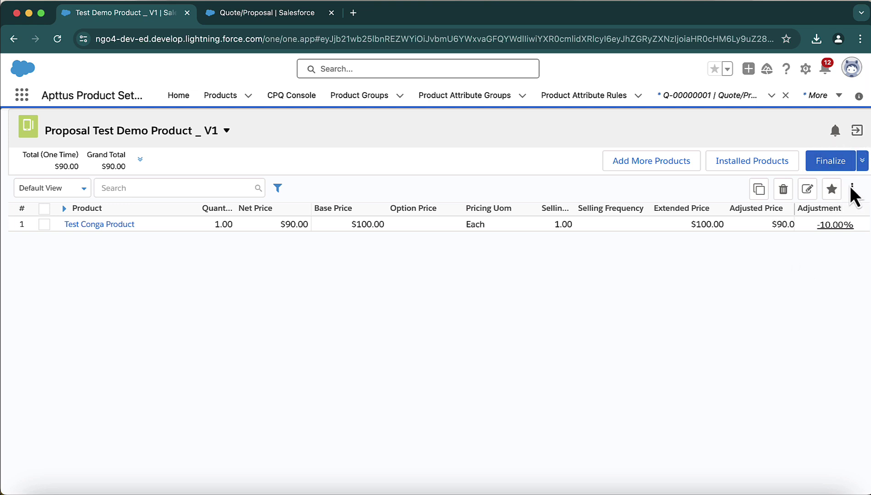
click(827, 163)
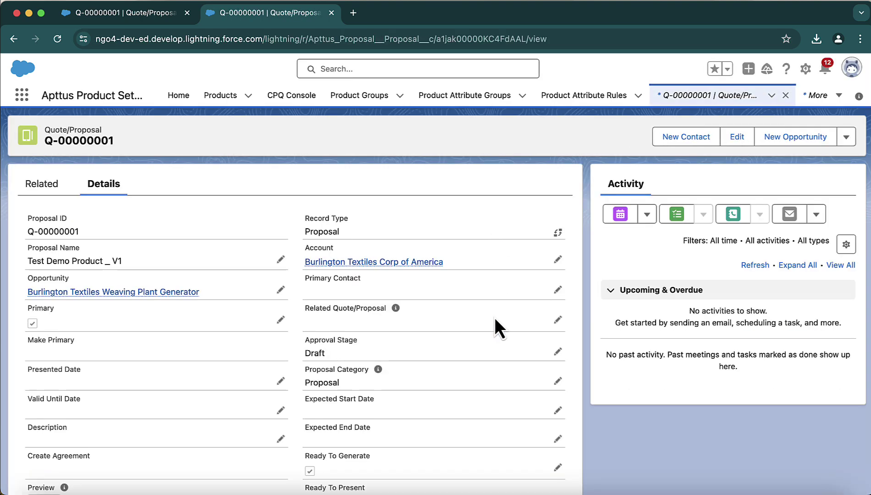
Open the quote's full related Configurations list and bring up the Product Config - Test Demo Product _ V1 record in a separate tab.
scroll(494, 317, down, 6)
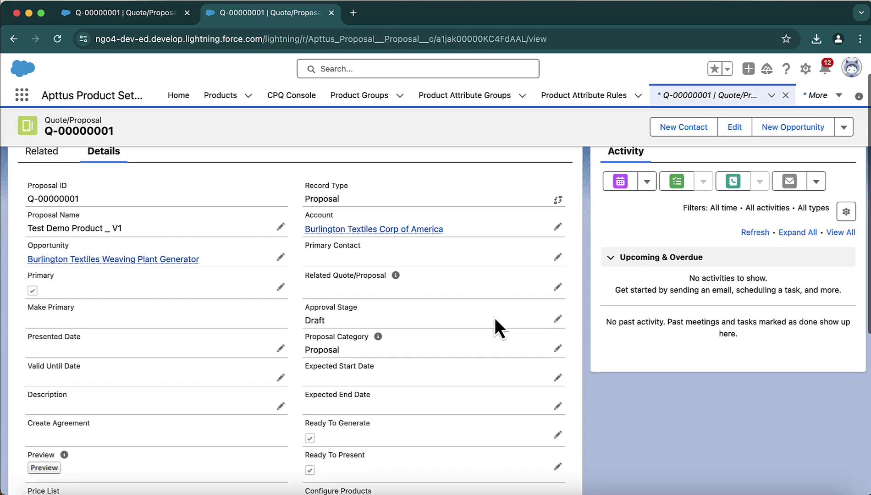
scroll(497, 321, up, 6)
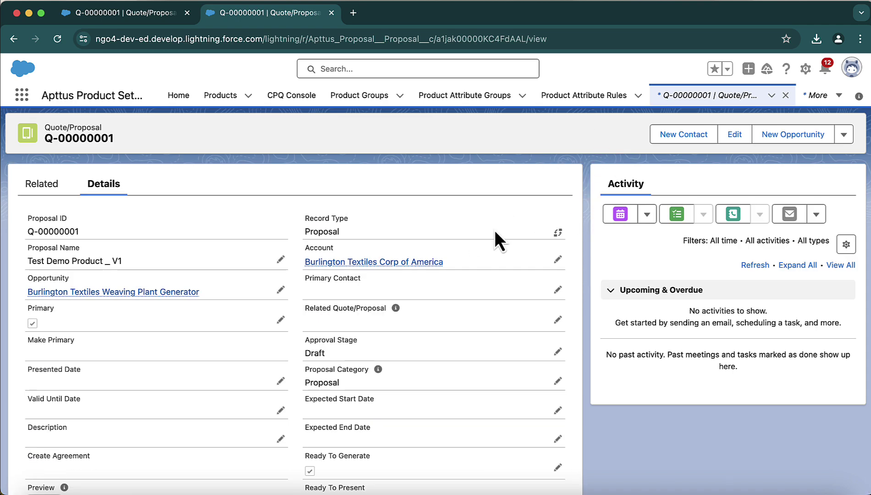
click(29, 194)
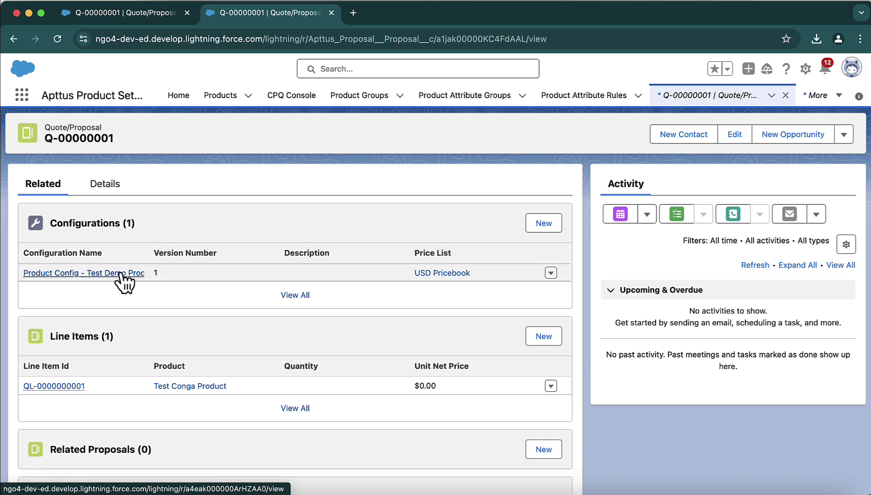
mouse_move(119, 275)
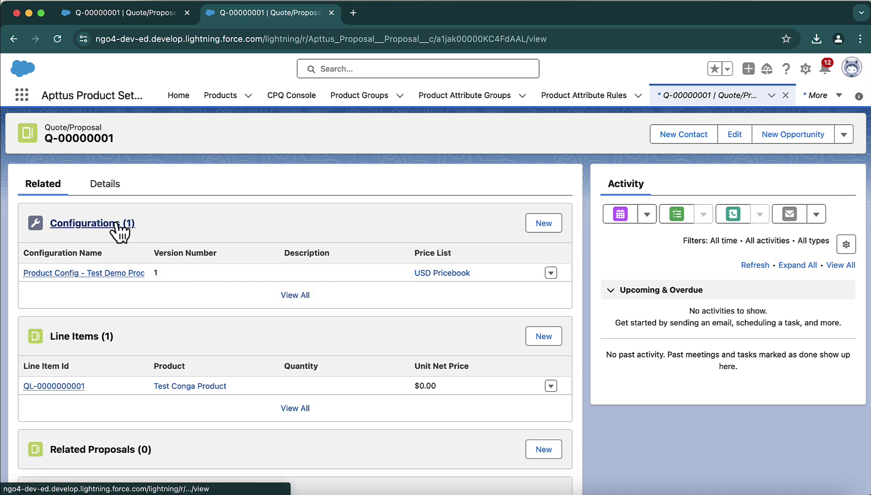
click(296, 295)
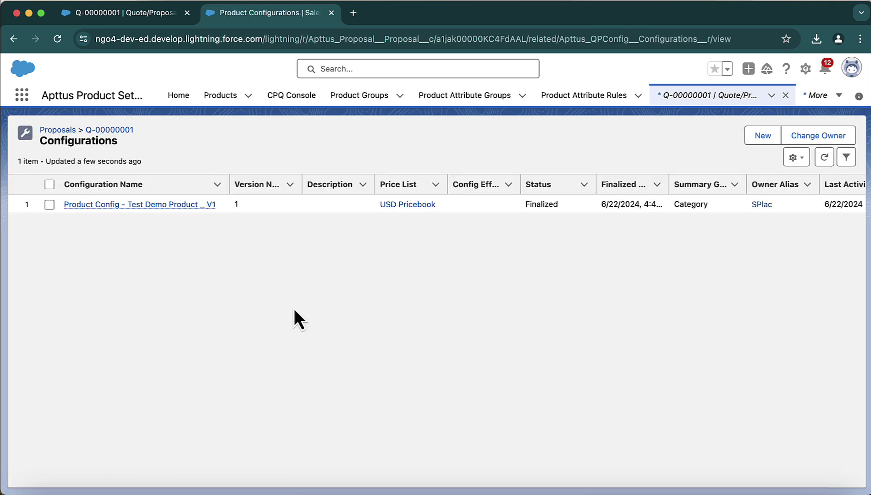
super+click(119, 205)
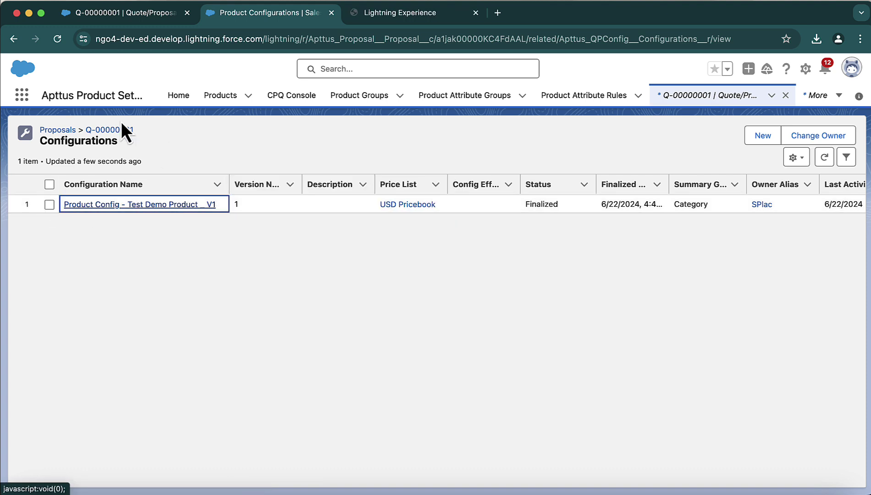
click(424, 21)
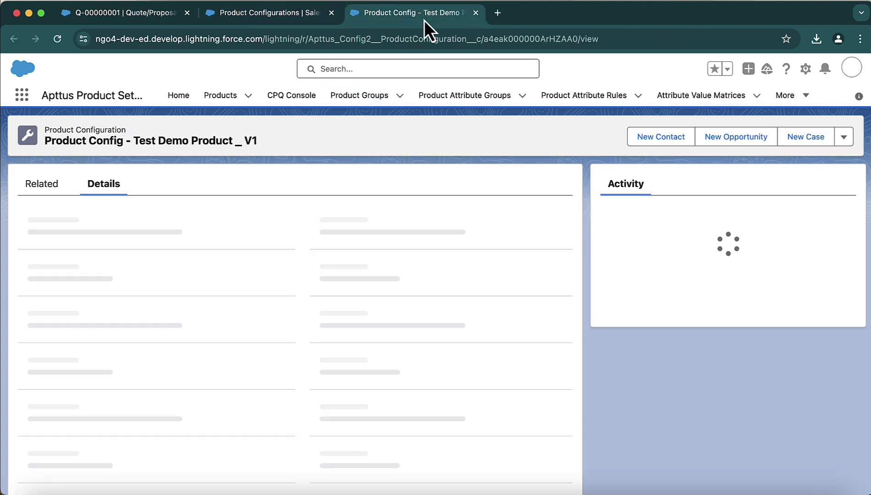
Review the product configuration's details, highlighting its name, Finalized Date and Status fields.
scroll(185, 359, down, 3)
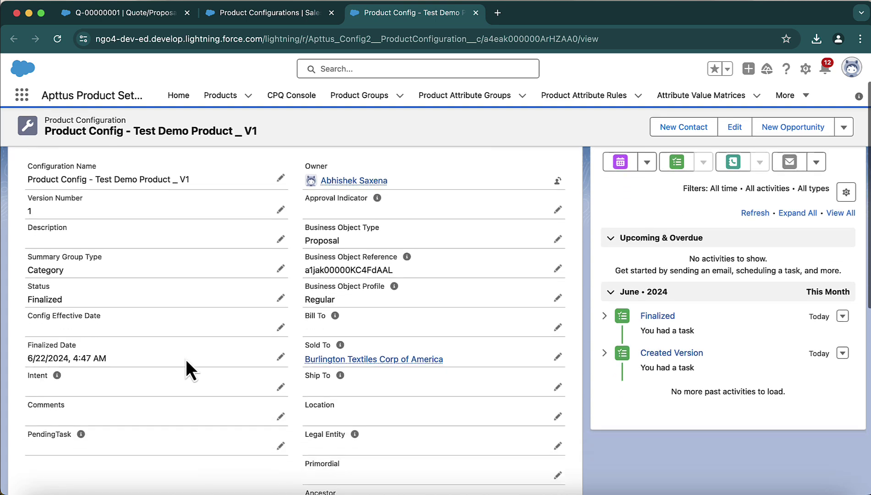
scroll(185, 359, down, 6)
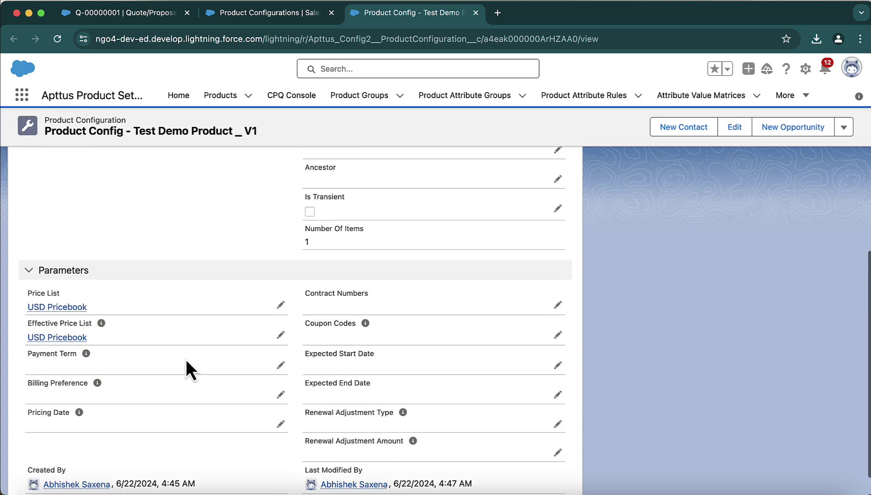
scroll(186, 359, up, 5)
scroll(186, 359, up, 4)
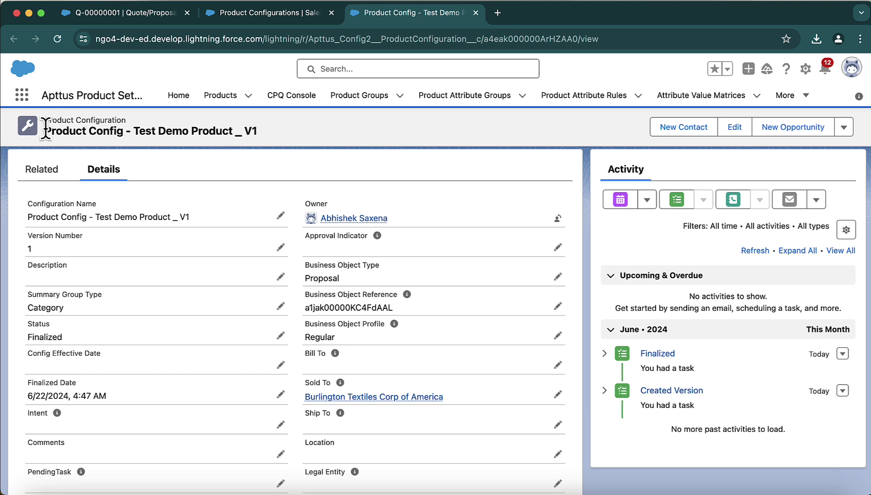
drag(138, 129, 233, 132)
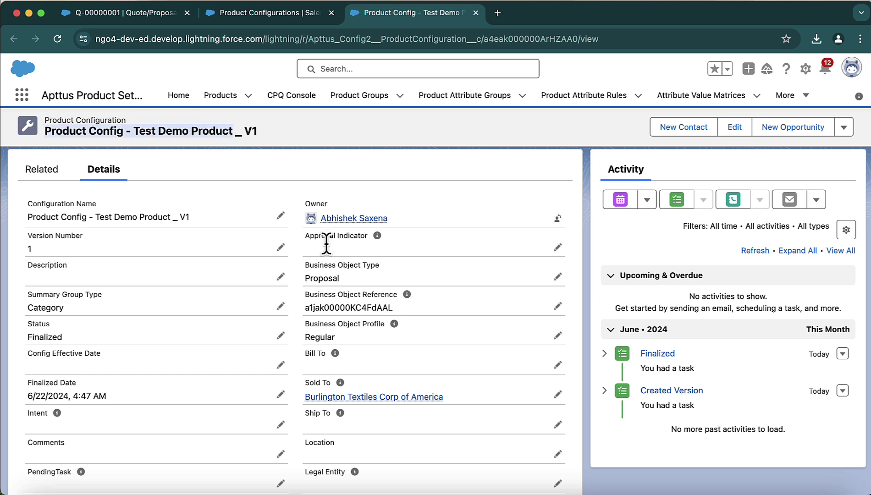
click(260, 228)
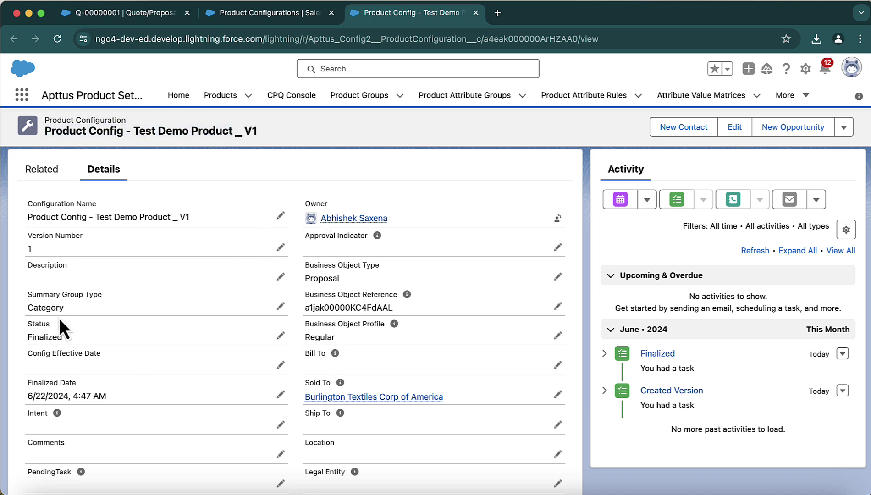
scroll(61, 390, down, 1)
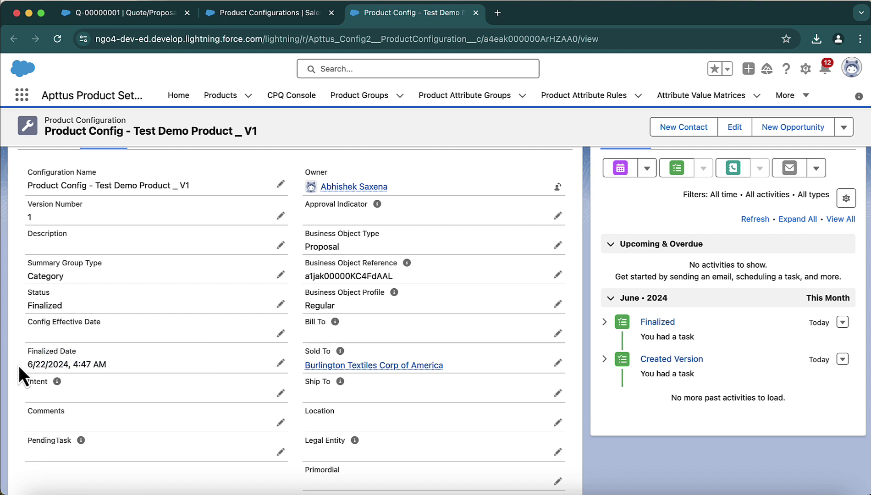
drag(18, 365, 114, 373)
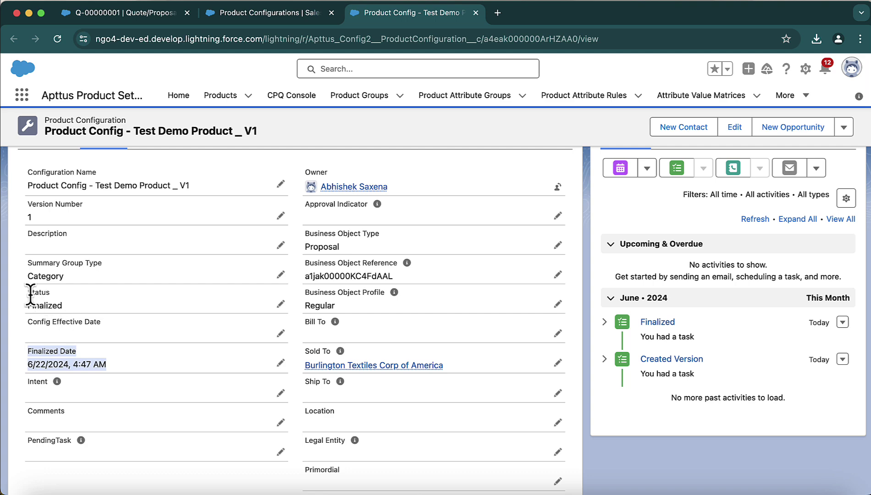
drag(27, 291, 57, 299)
scroll(76, 303, up, 2)
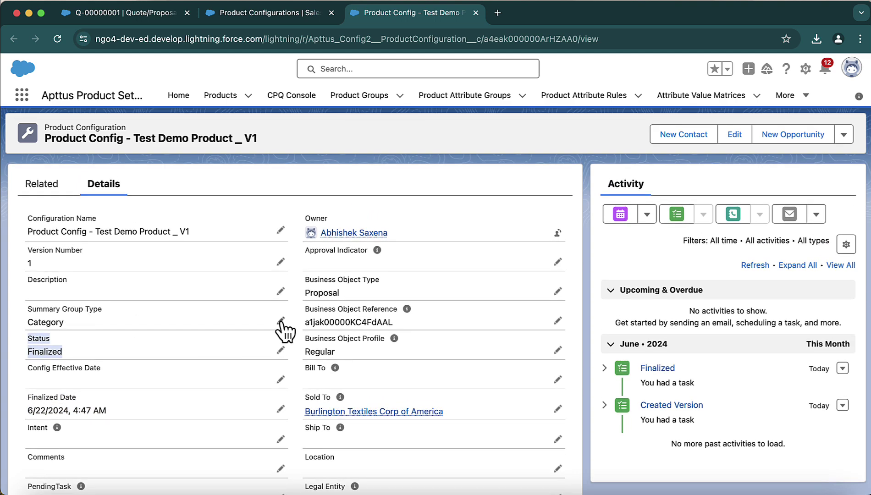
Examine the configuration's Business Object Type, Sold To account and the price list fields under Parameters.
drag(302, 283, 355, 292)
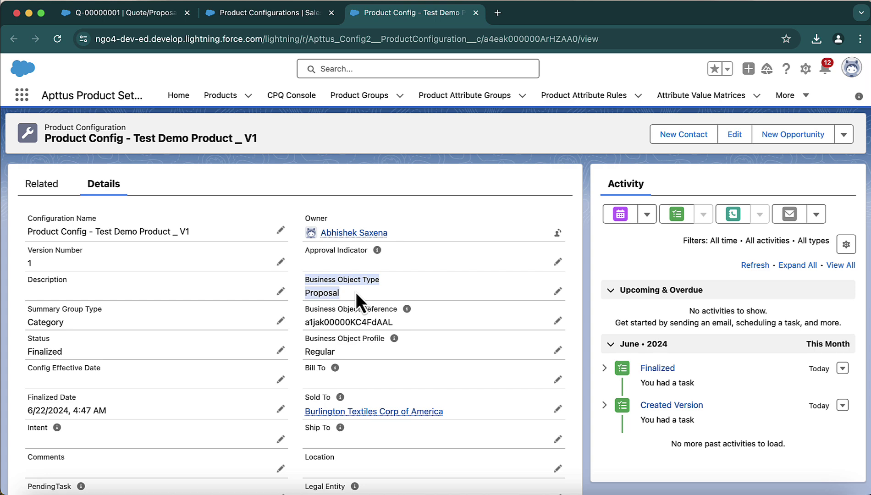
click(355, 292)
scroll(355, 292, down, 1)
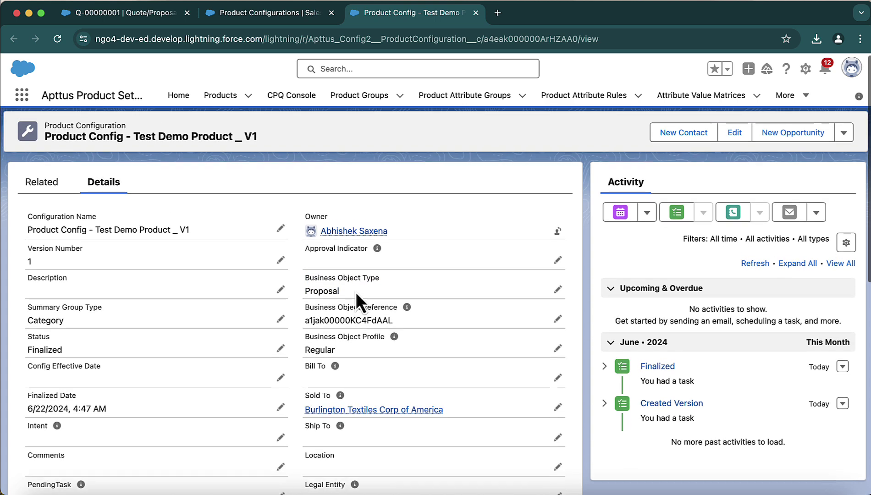
drag(304, 382, 428, 390)
scroll(468, 353, down, 10)
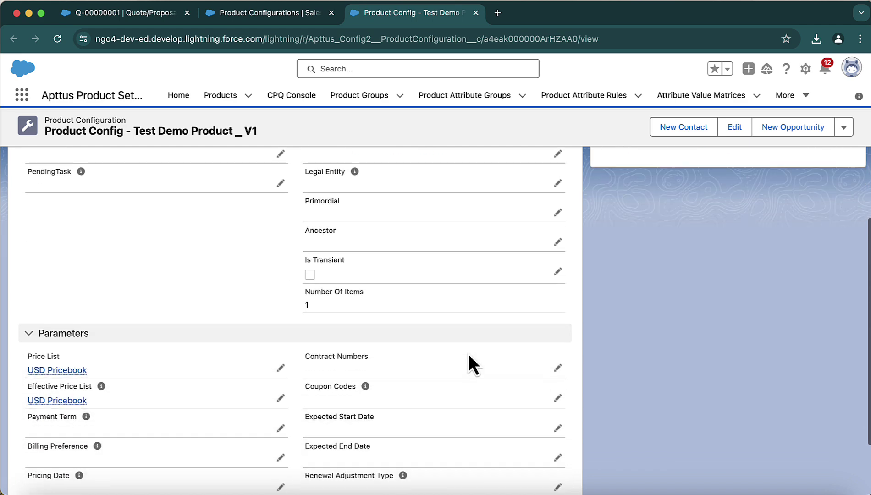
mouse_move(82, 277)
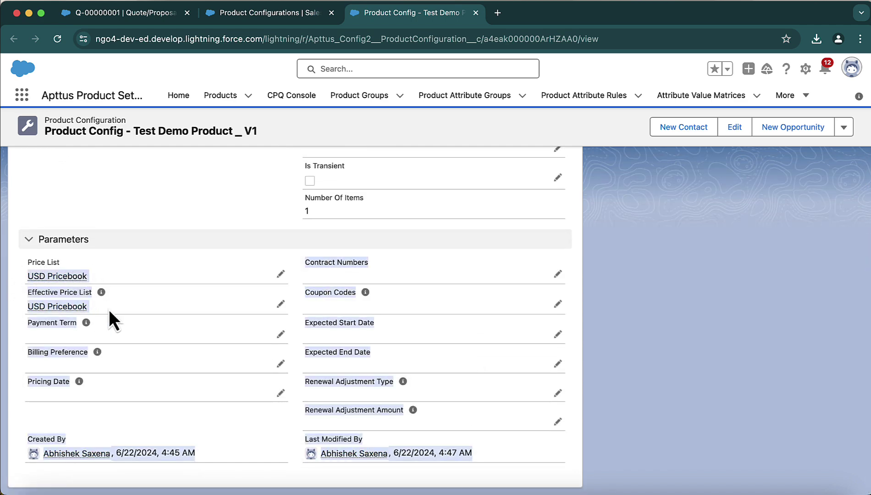
scroll(319, 330, up, 8)
scroll(319, 330, down, 3)
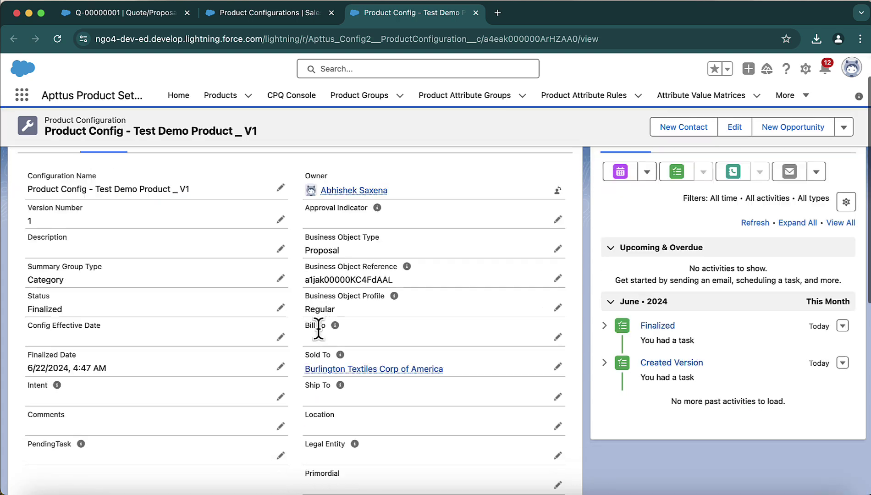
scroll(646, 277, up, 4)
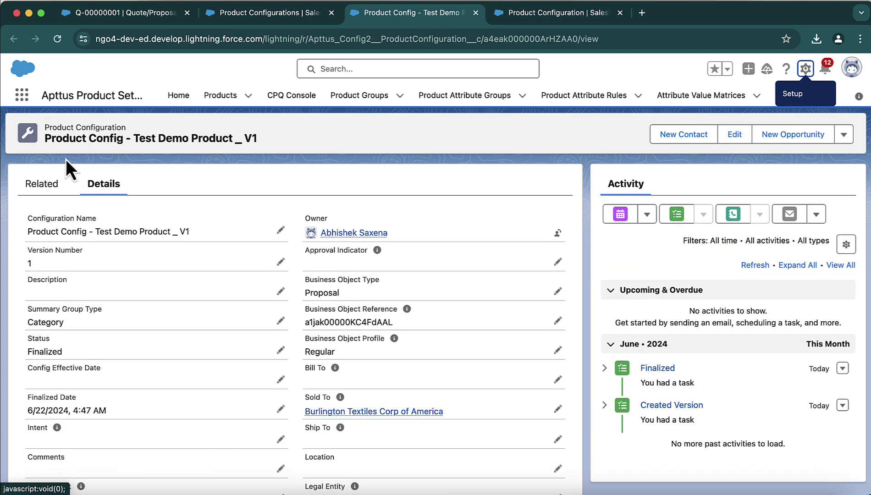
Open the line item related to the product configuration and check its Configuration reference.
click(54, 186)
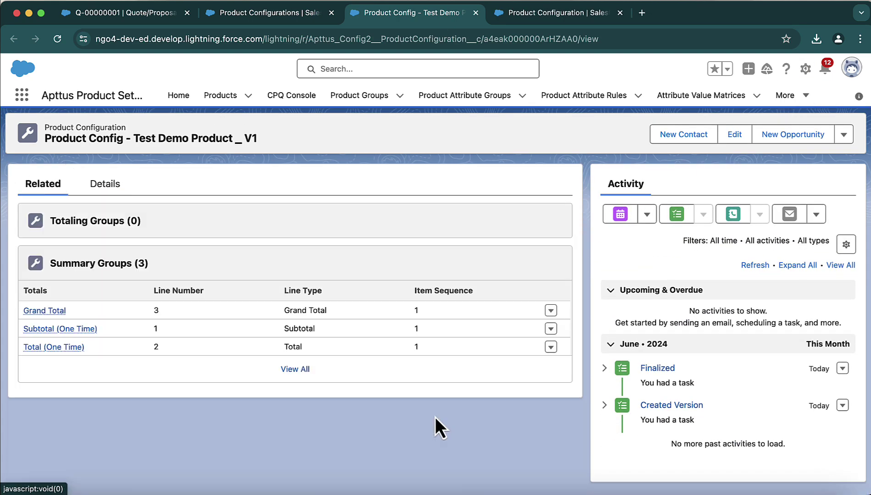
scroll(435, 416, down, 1)
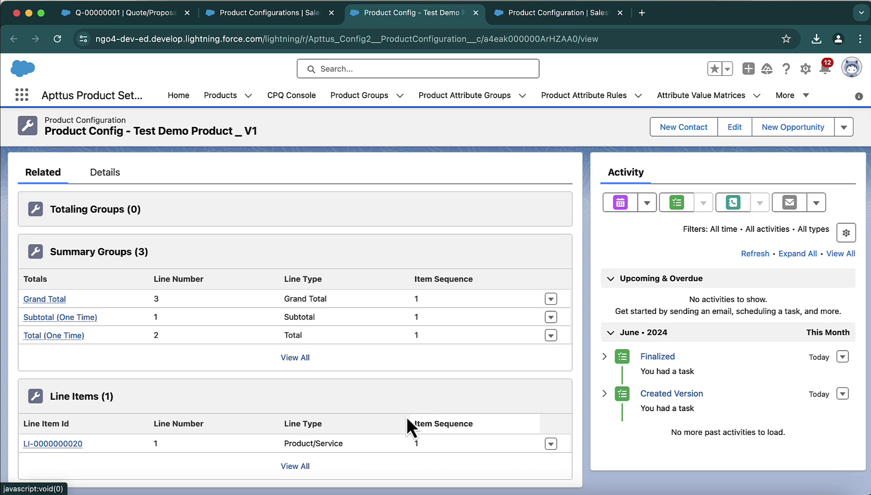
click(66, 447)
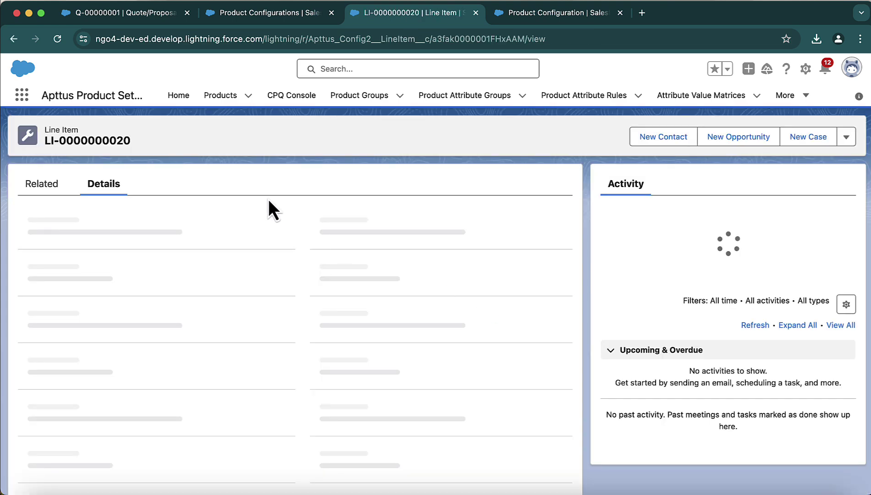
drag(79, 128, 48, 125)
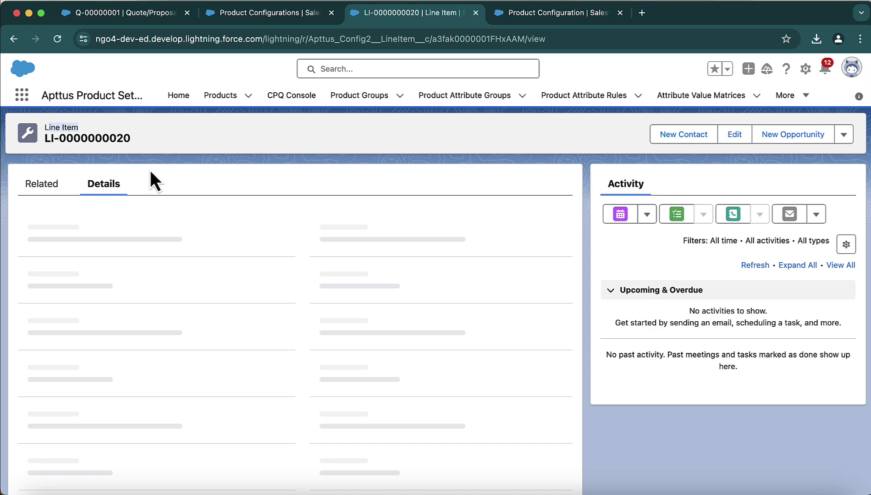
scroll(140, 319, down, 1)
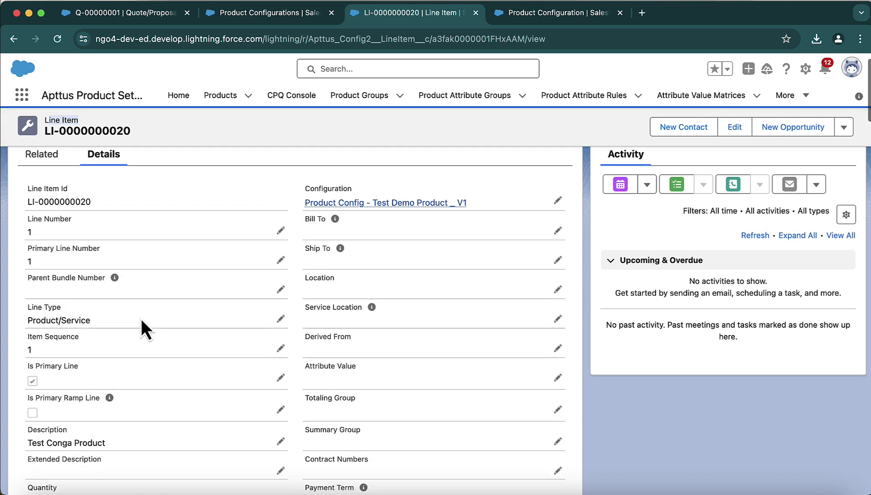
drag(494, 195, 302, 201)
click(516, 211)
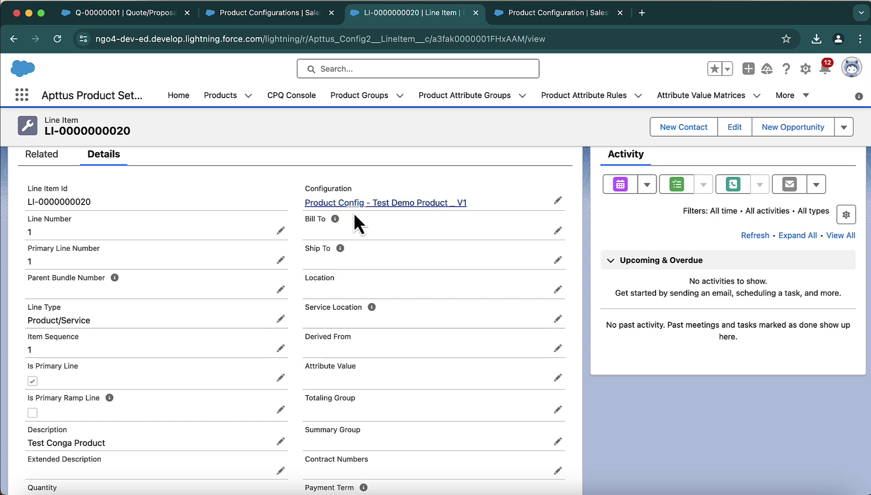
mouse_move(354, 206)
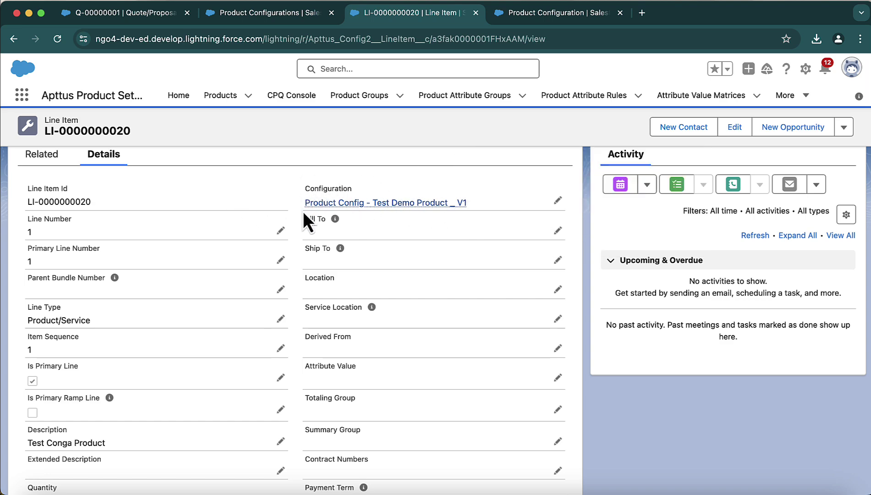
Examine the line item's quantity and selling fields, Delta Price, Delta Quantity and Product reference.
scroll(324, 221, down, 10)
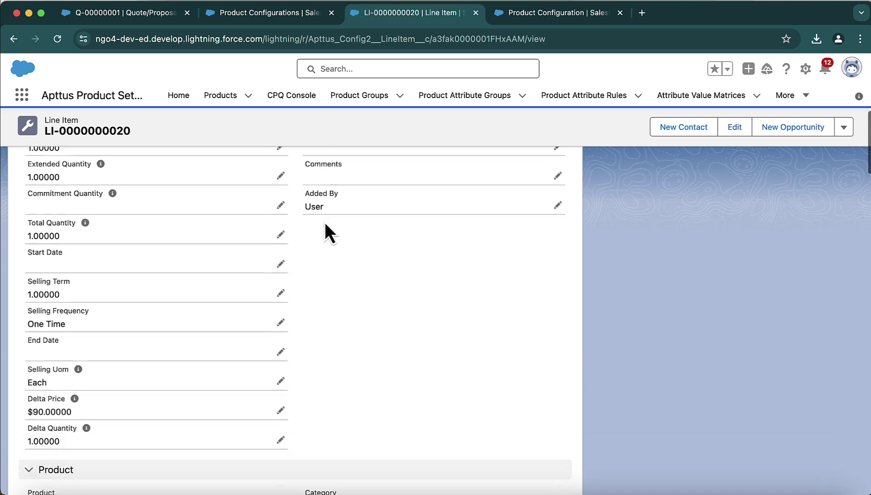
scroll(325, 221, down, 5)
scroll(173, 287, down, 1)
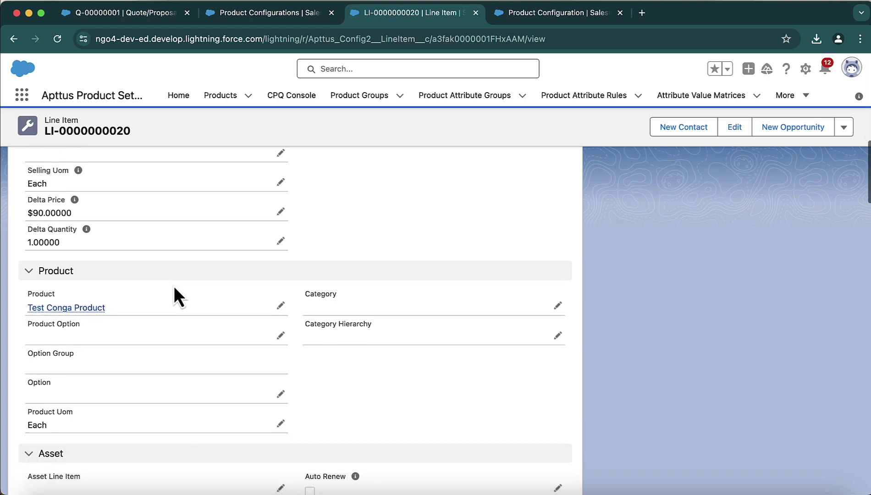
scroll(174, 288, up, 2)
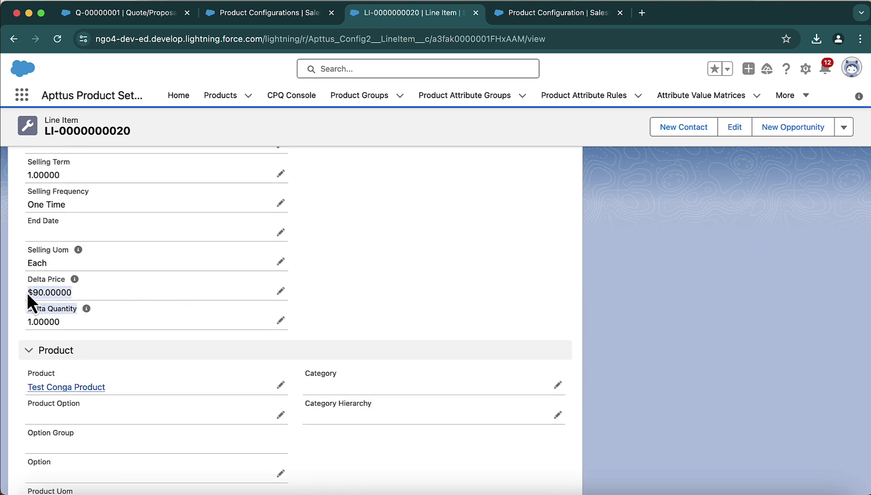
click(63, 327)
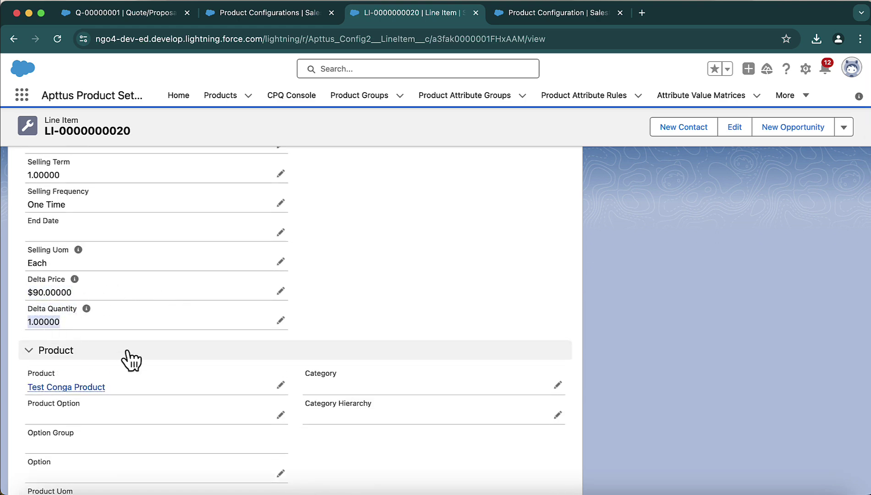
Examine the line item's Pricing section, checking its List Price, Base Price and Price List Item reference.
scroll(127, 351, down, 10)
scroll(128, 351, down, 9)
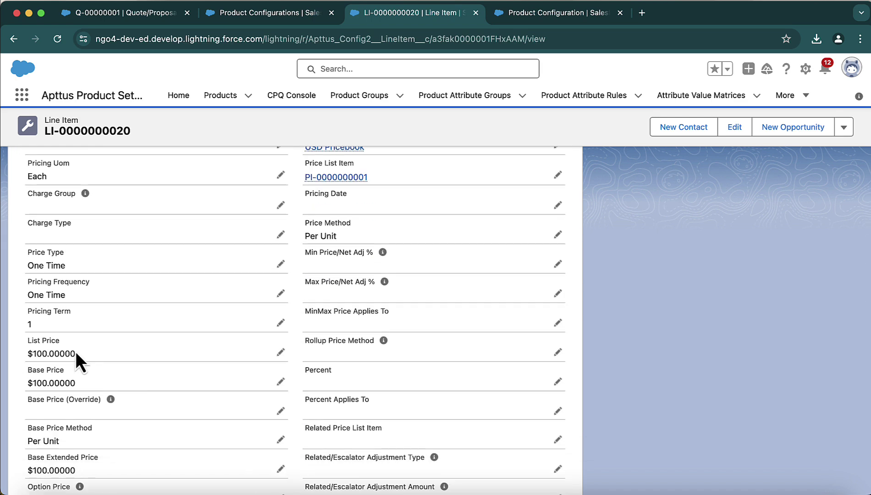
drag(74, 351, 238, 431)
click(314, 254)
scroll(347, 236, up, 2)
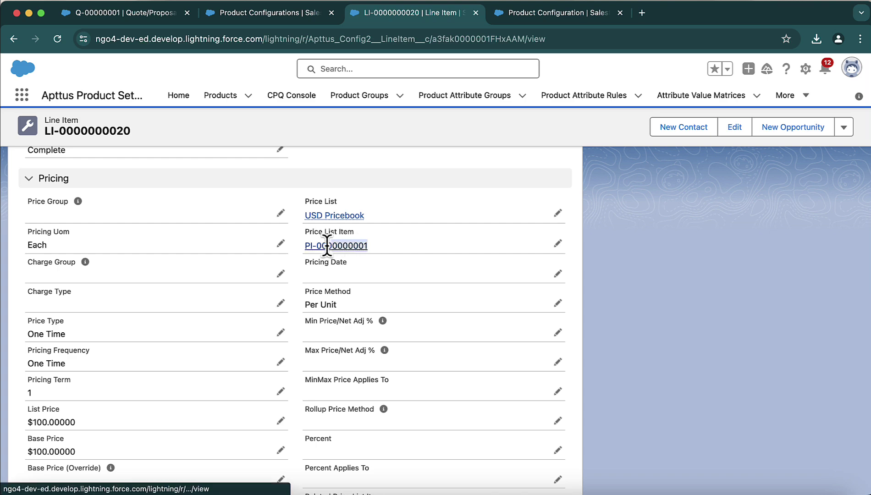
mouse_move(306, 245)
scroll(438, 364, down, 5)
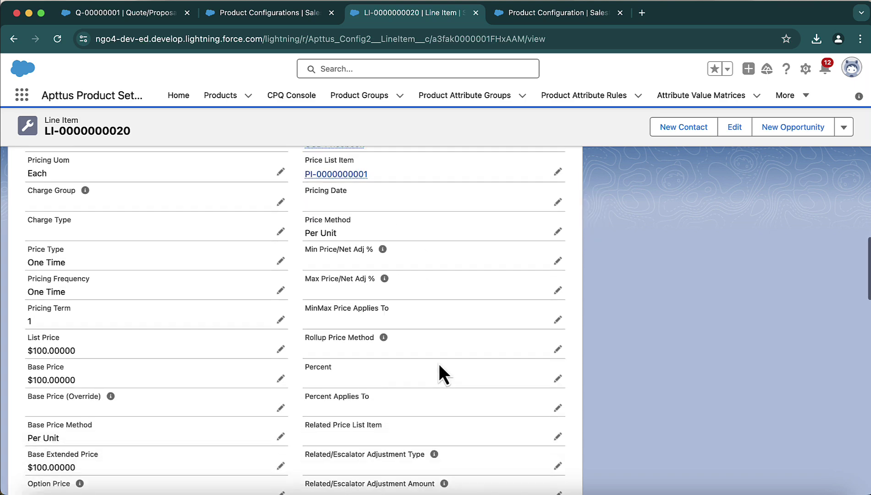
Review the line item's Incentive and Adjustment sections, including Adjustment Amount, Adjustment Type and Adjusted Price.
scroll(438, 364, down, 10)
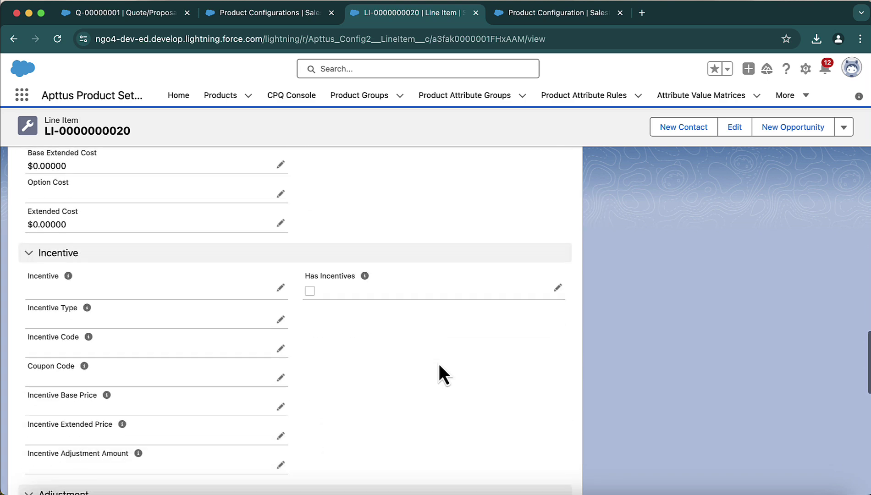
scroll(439, 364, down, 10)
scroll(438, 364, up, 20)
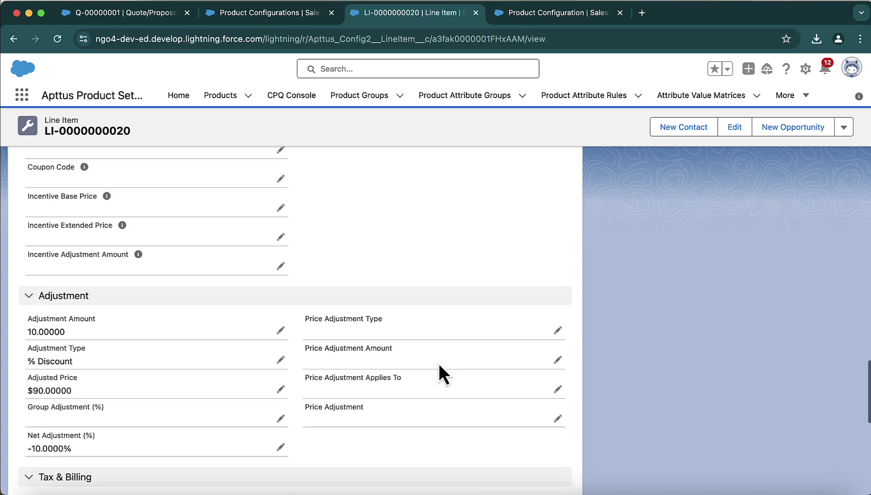
scroll(439, 365, up, 15)
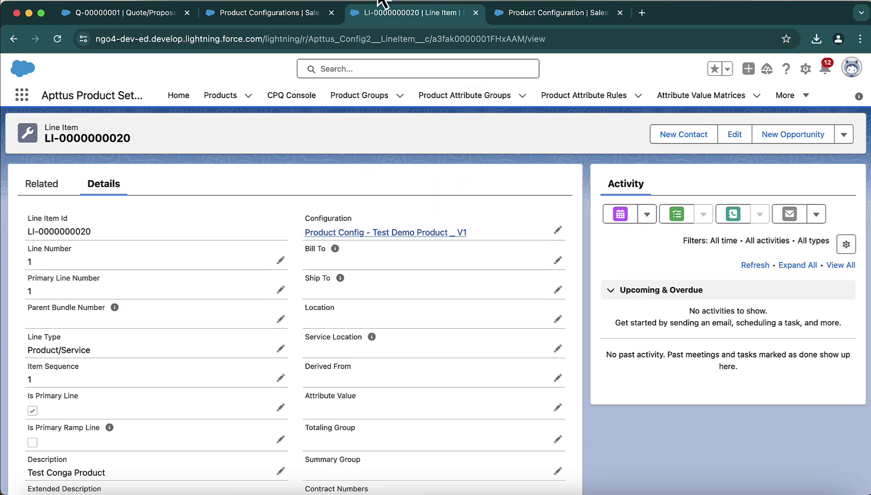
Return to the quote's related records and open the proposal line item for Test Conga Product.
click(126, 16)
click(41, 185)
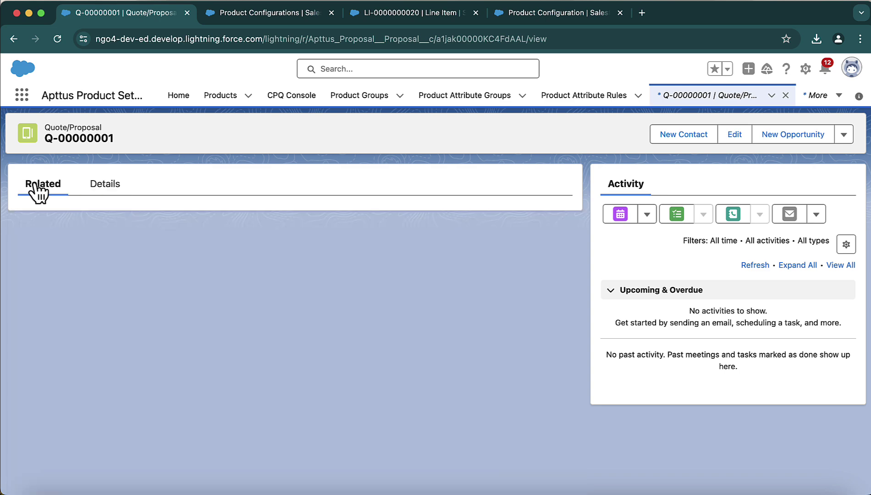
scroll(227, 320, down, 2)
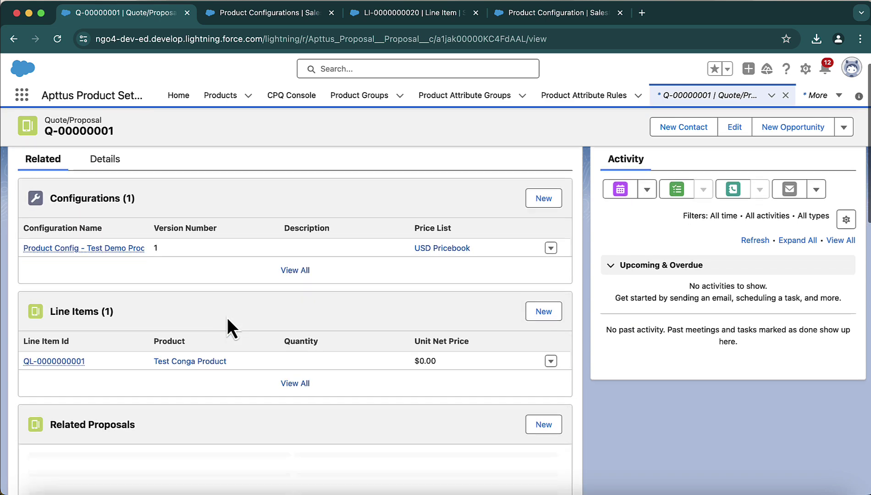
mouse_move(64, 341)
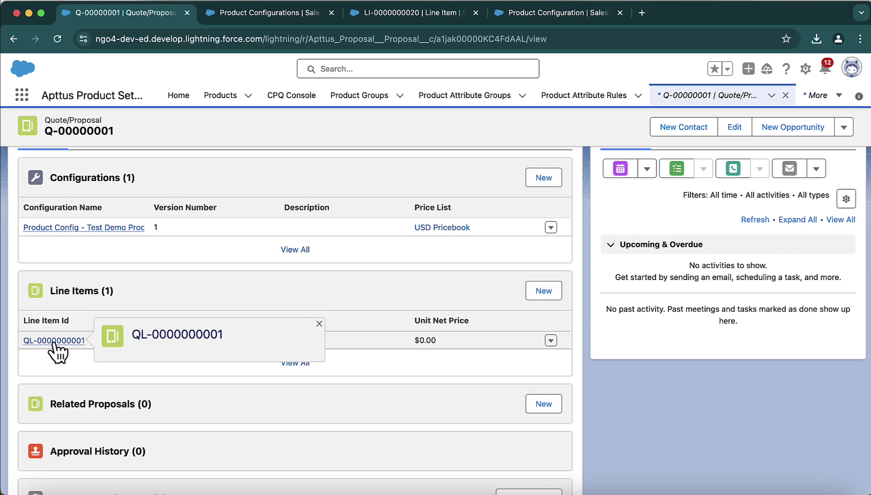
click(54, 340)
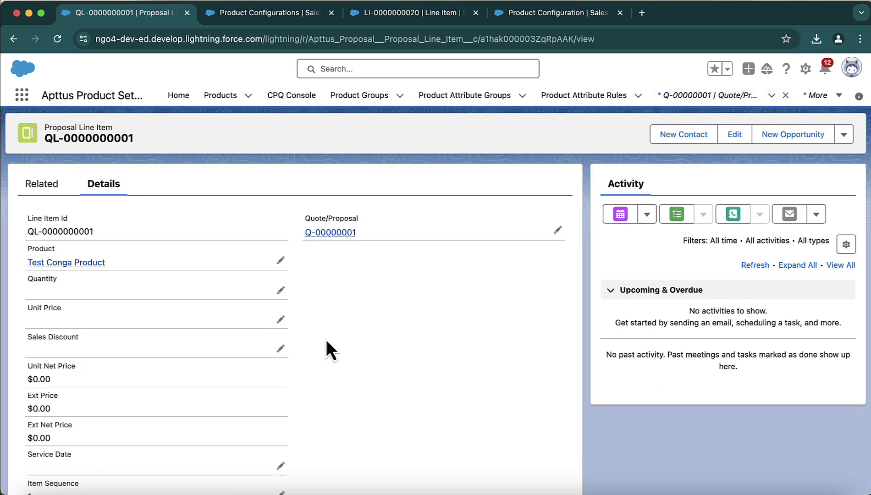
Examine the proposal line item's record type, Line Item Id and detail fields, highlighting the ID and object name.
drag(94, 238, 34, 229)
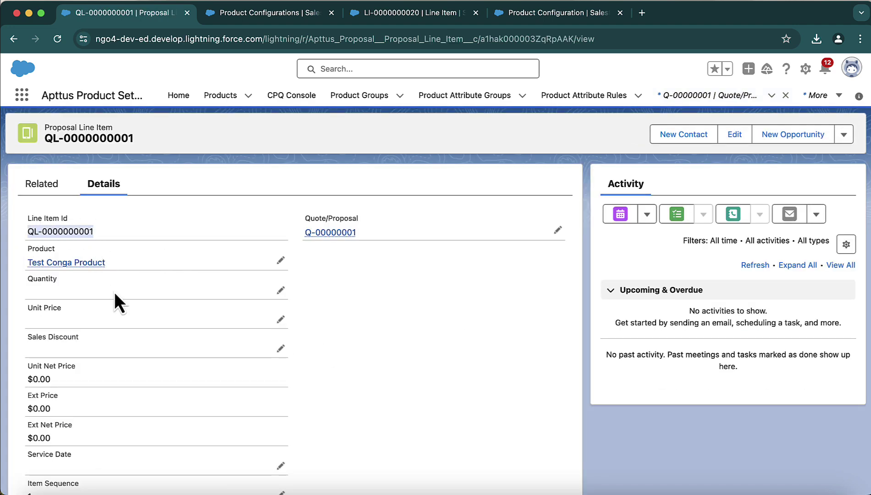
scroll(122, 305, down, 2)
scroll(122, 304, up, 2)
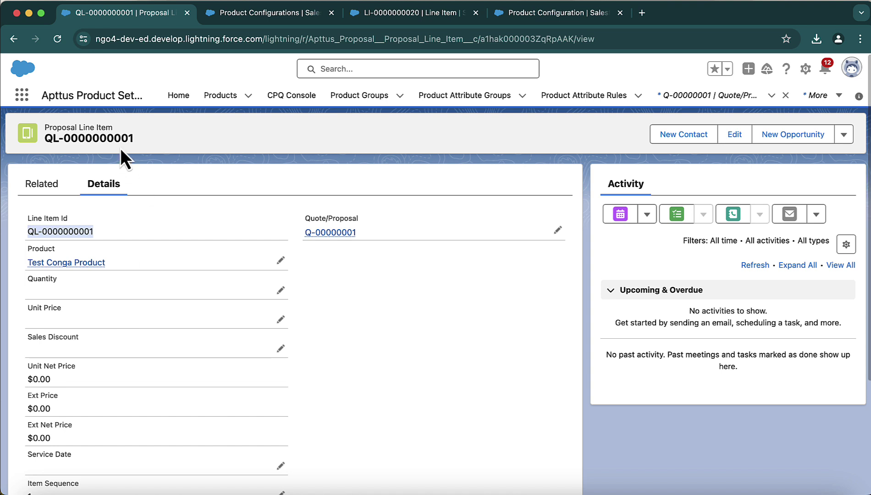
drag(120, 137, 45, 128)
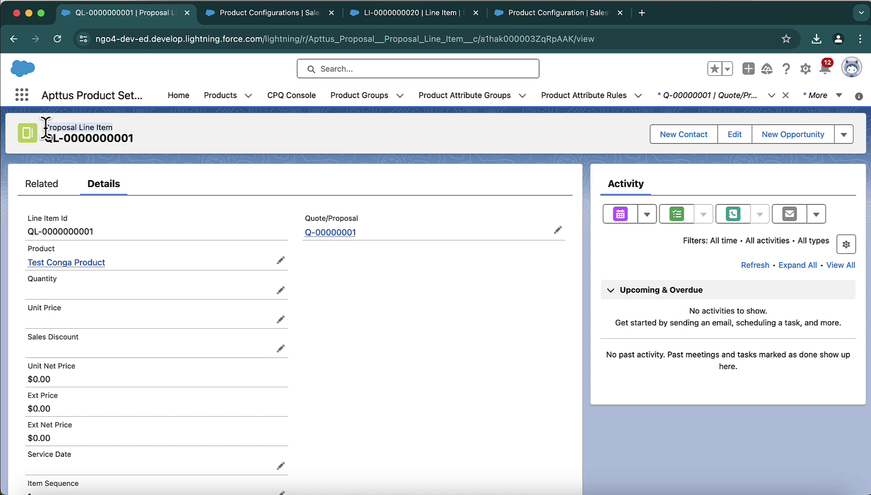